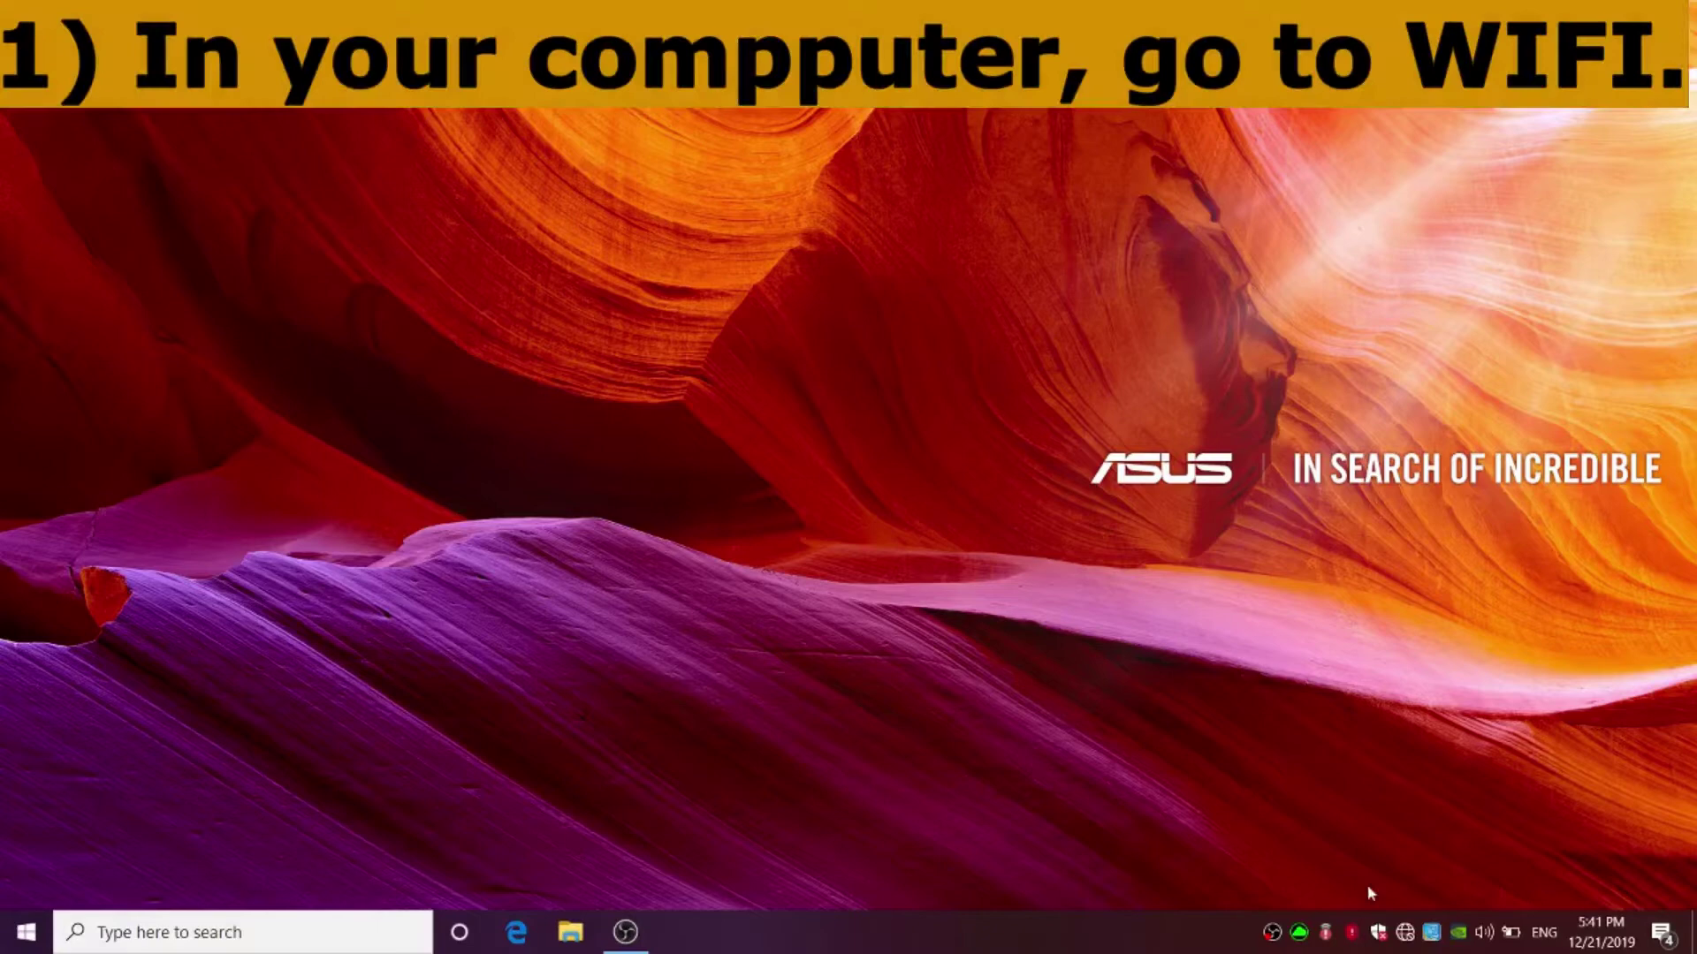
# - Join the DIRECT-68-HP Ink Tank Wireless network with its security key, without auto-connect, allowing discovery
pyautogui.click(1405, 933)
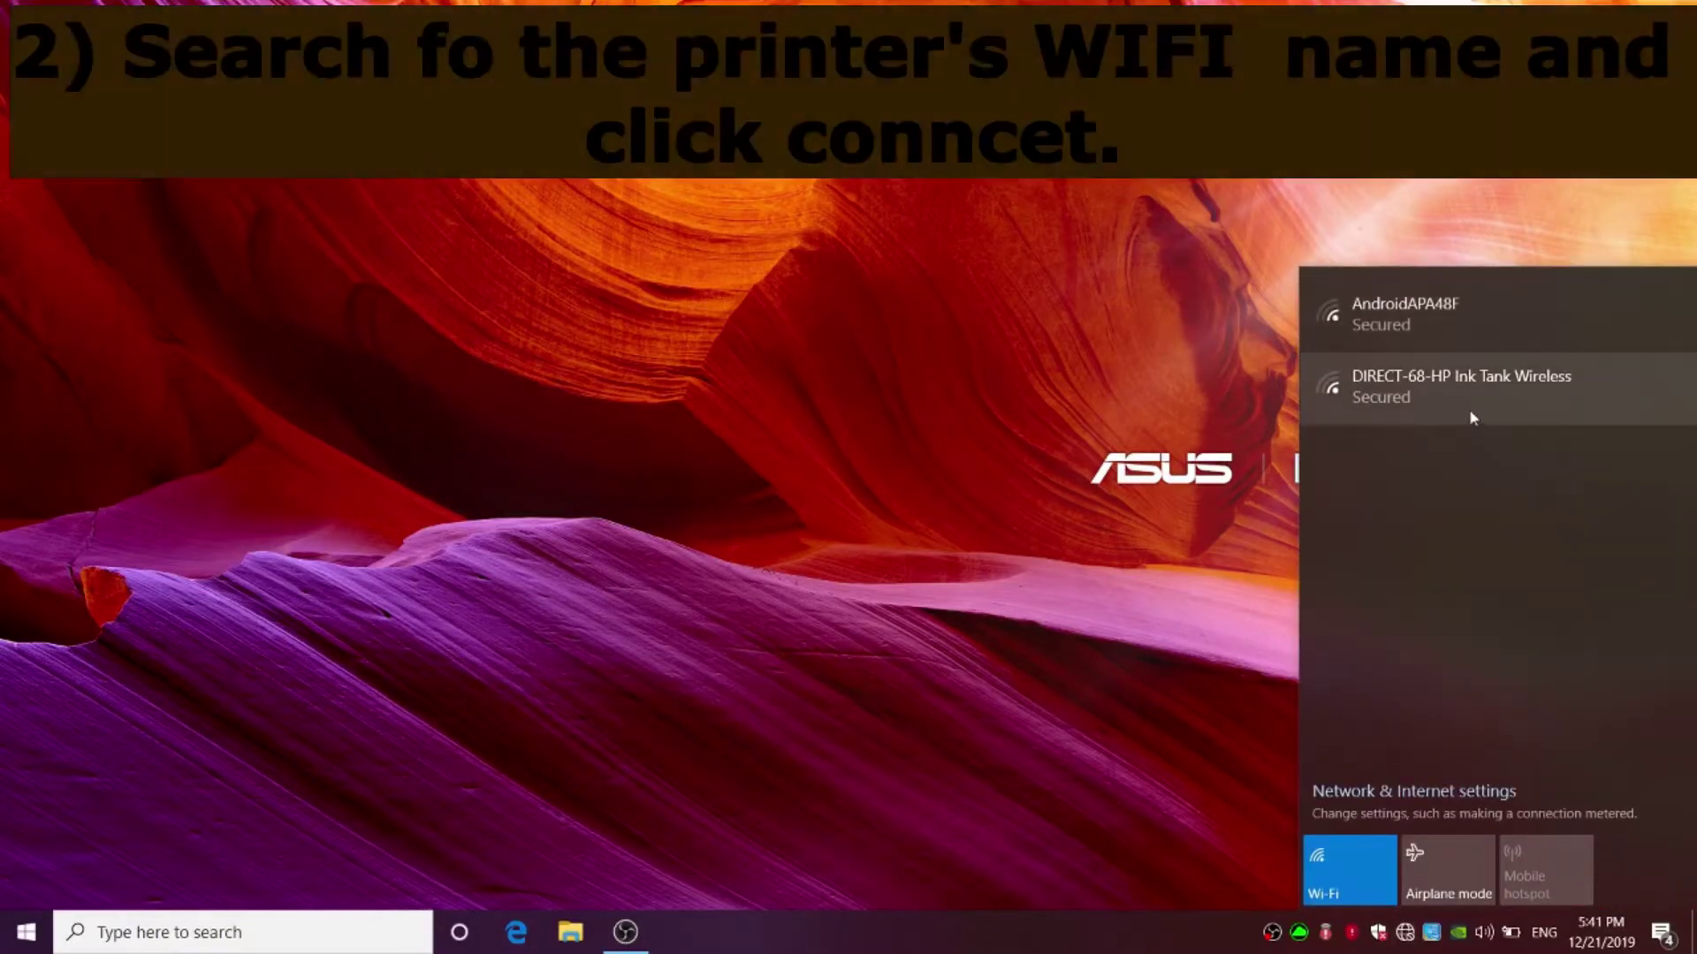
pyautogui.click(1489, 405)
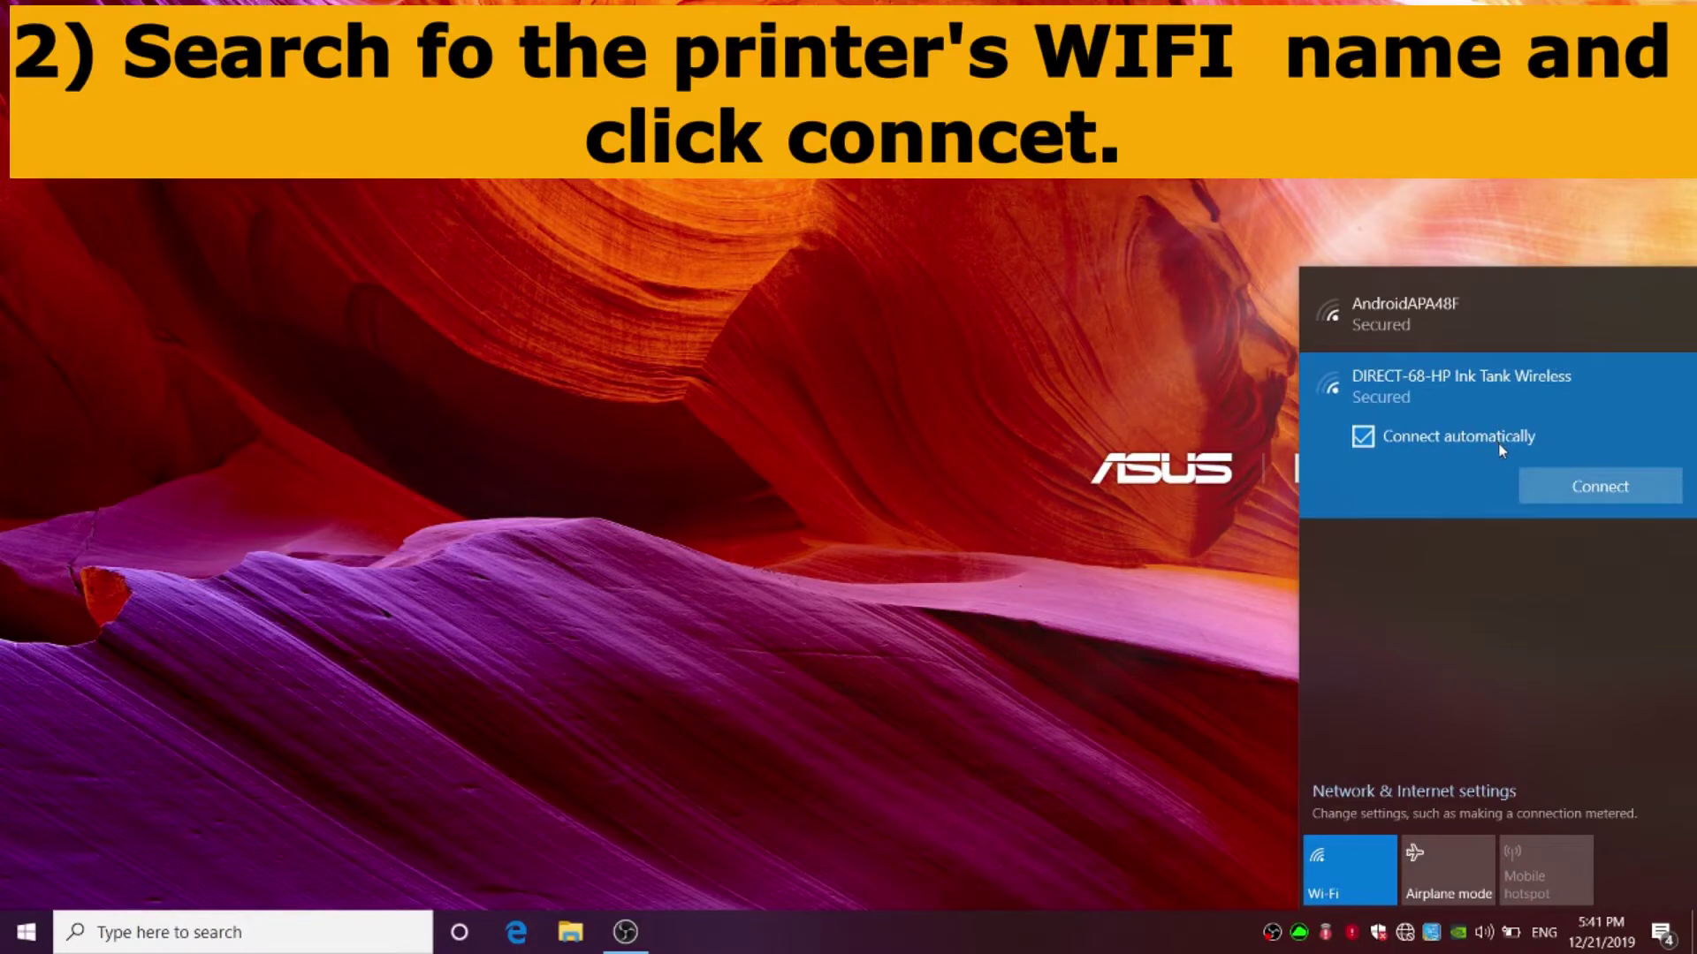
pyautogui.click(1394, 440)
pyautogui.click(1595, 486)
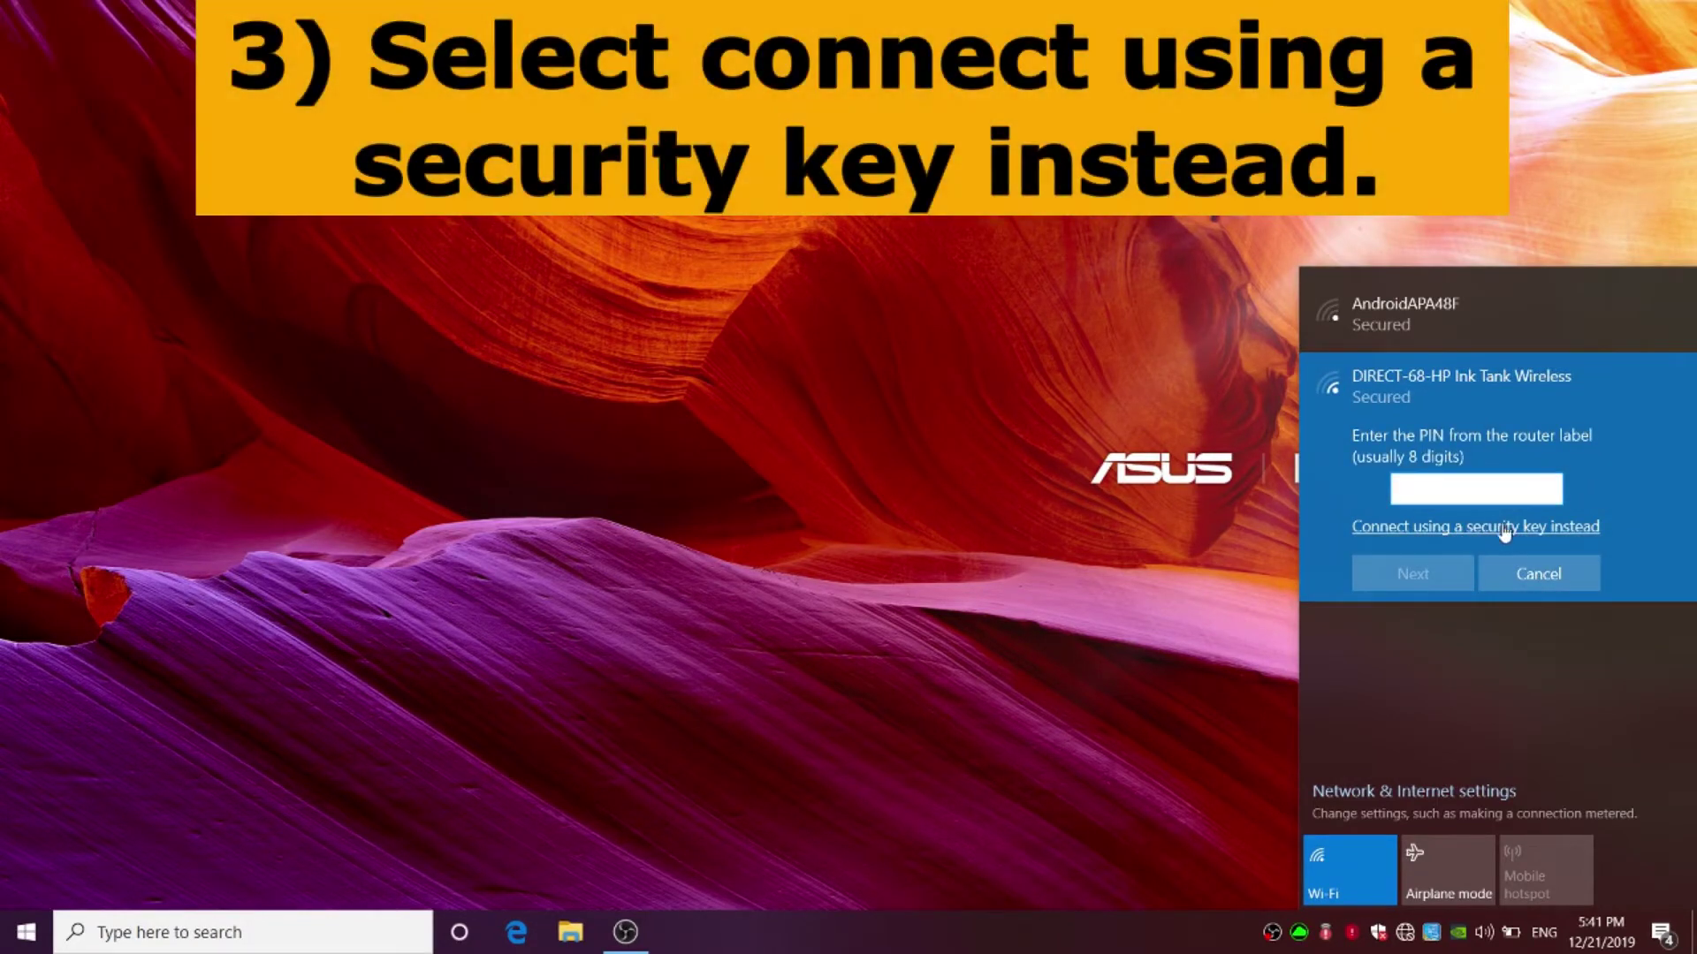
pyautogui.click(1474, 529)
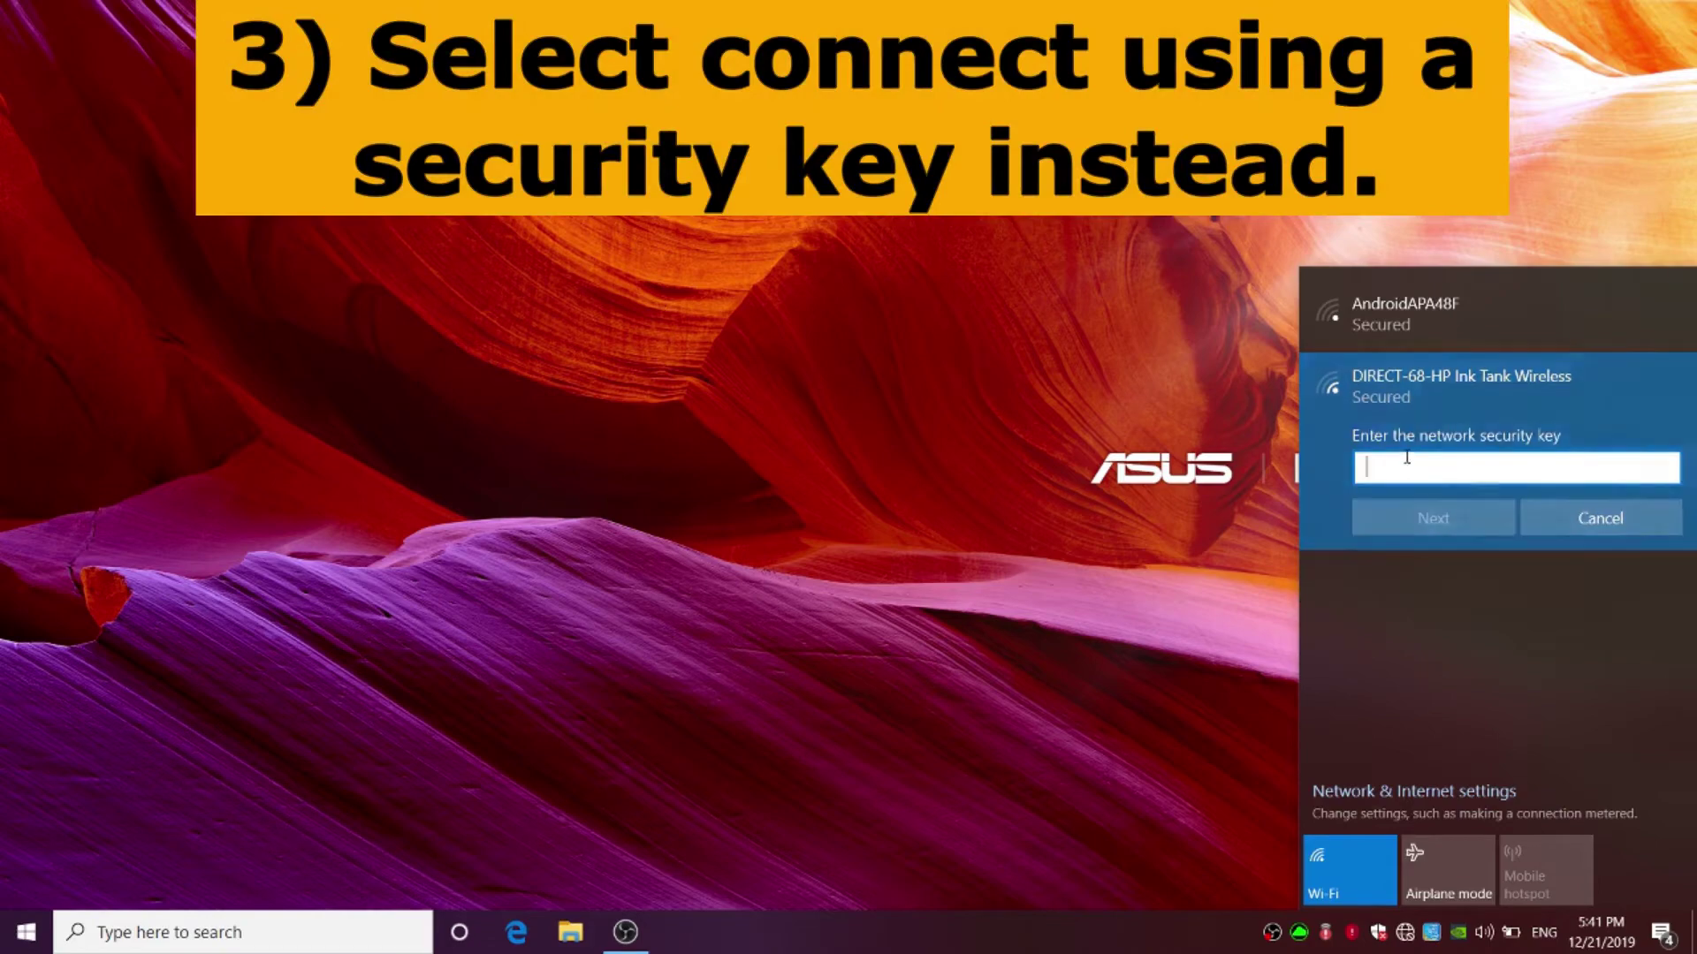
pyautogui.write('12345')
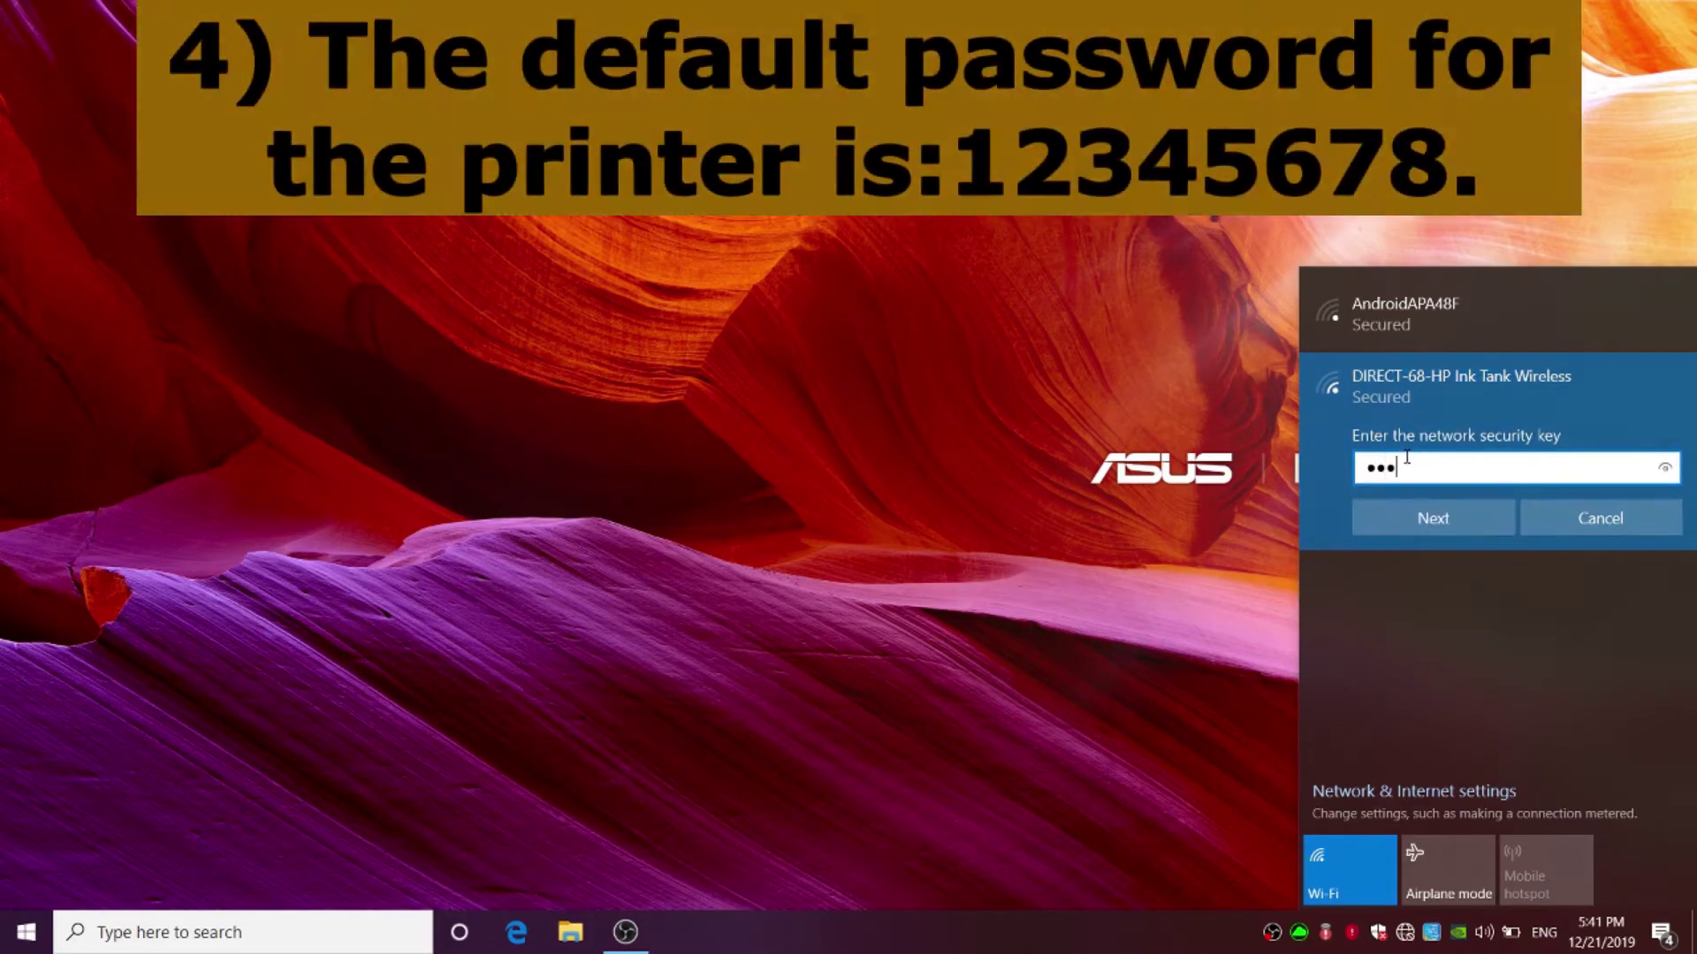
pyautogui.write('678')
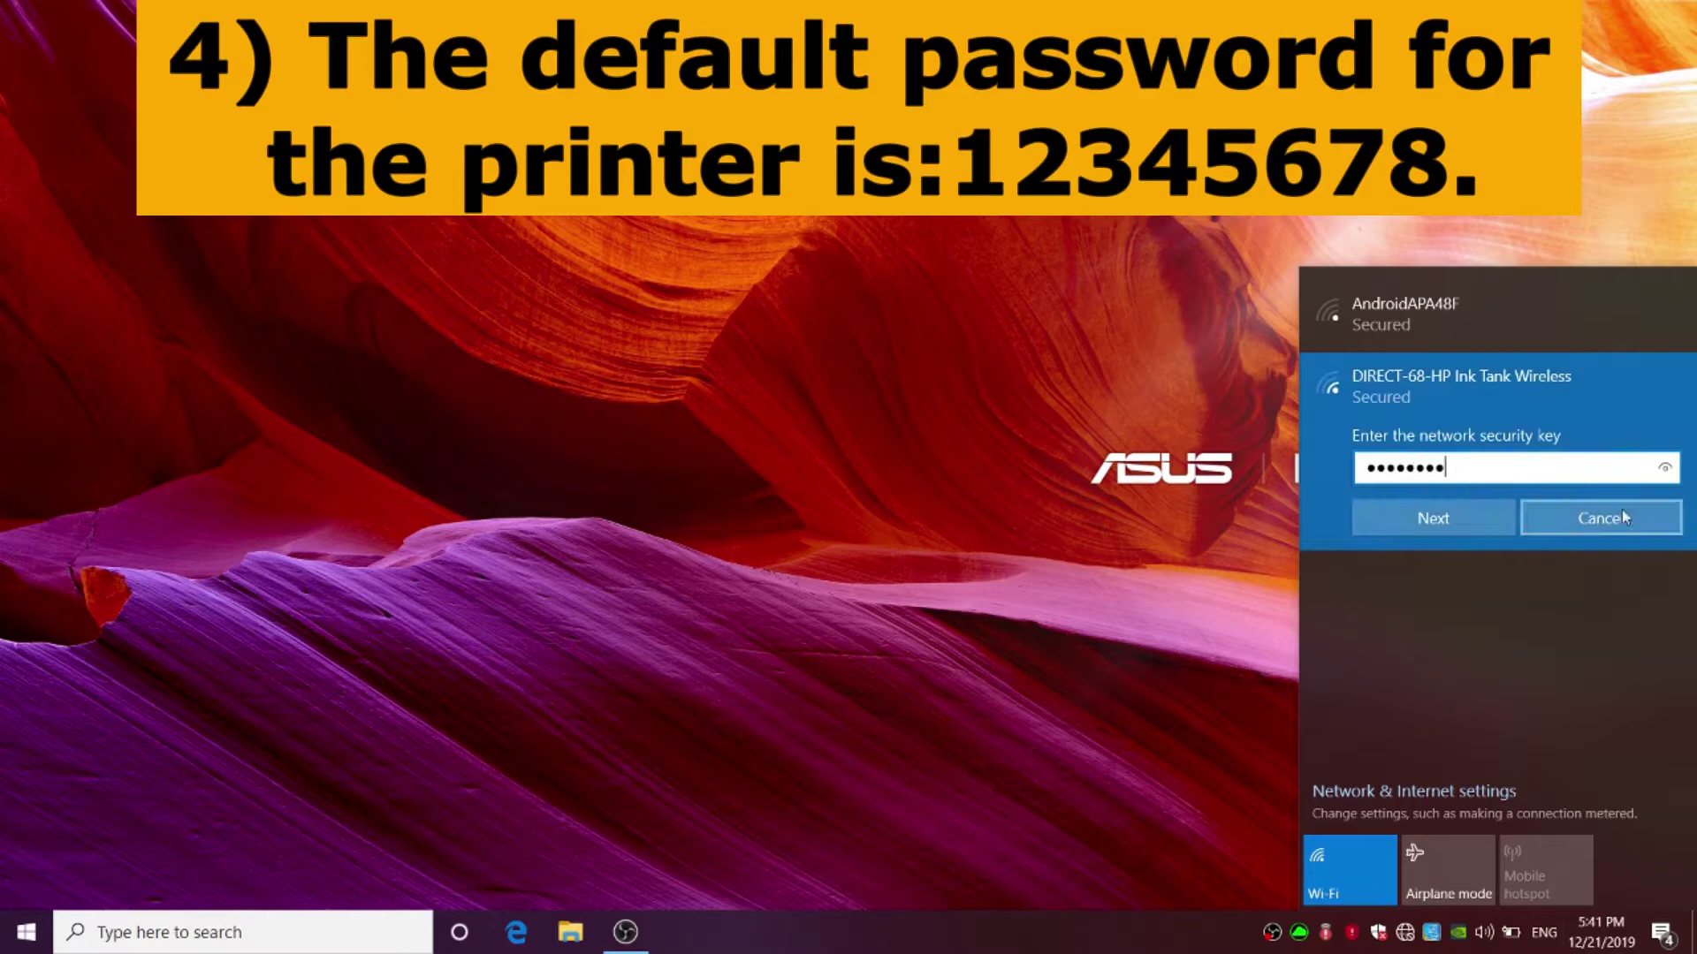
pyautogui.click(1666, 473)
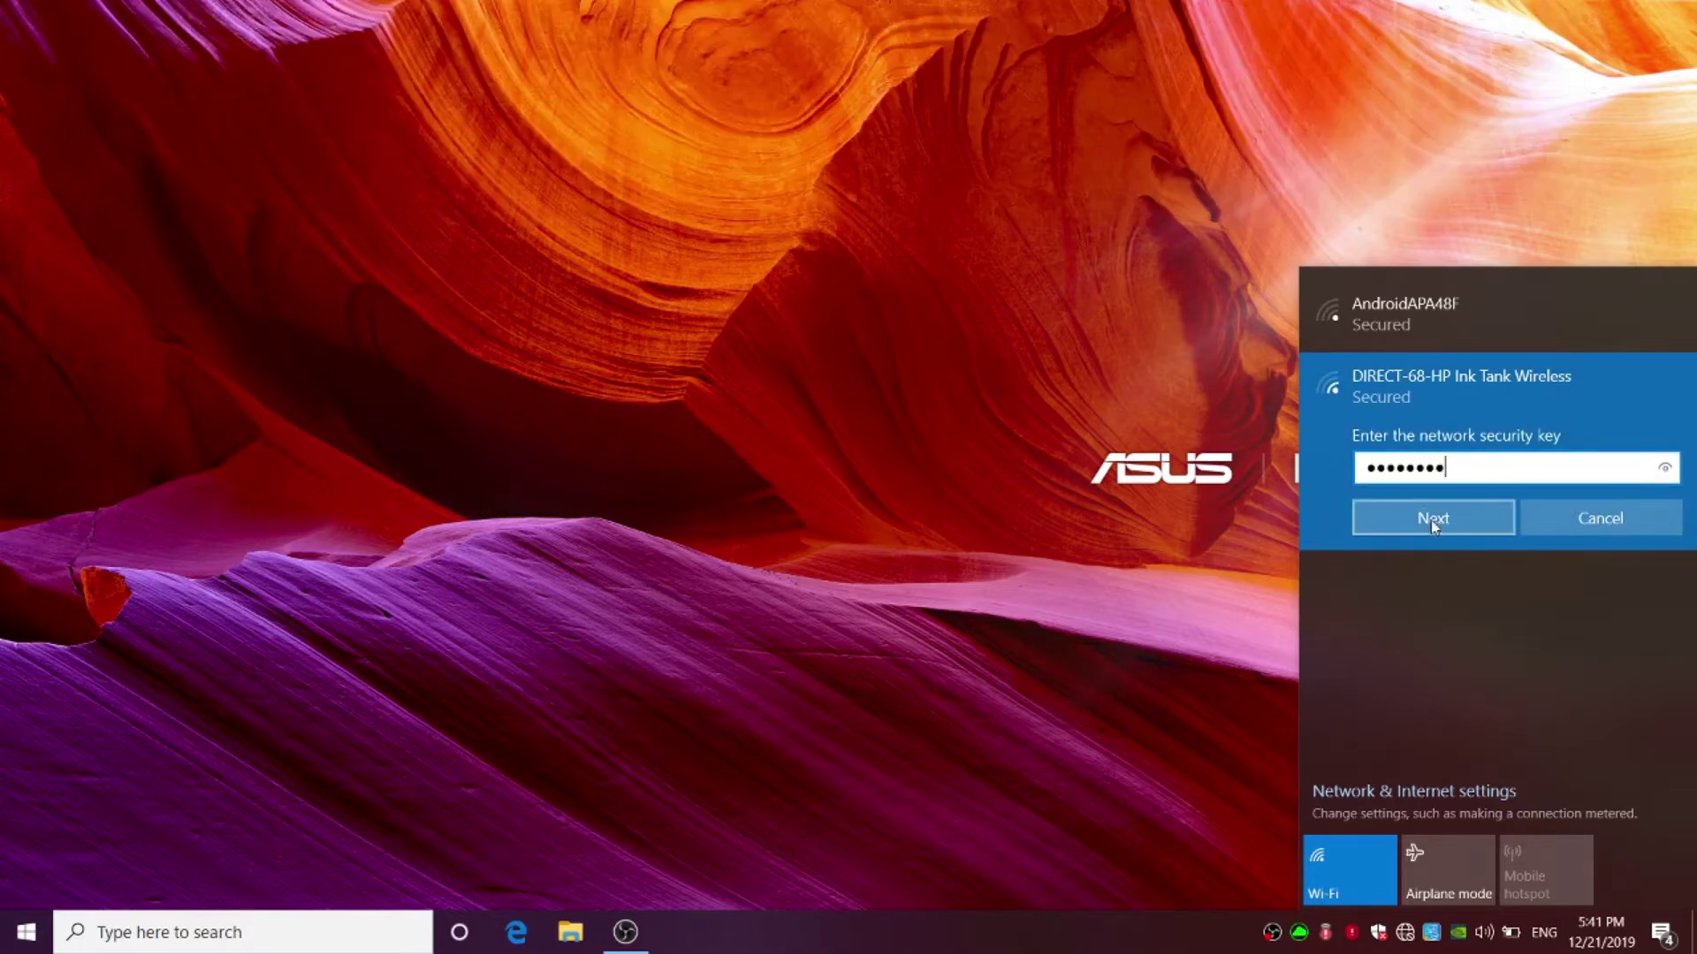
pyautogui.click(1433, 521)
pyautogui.click(1454, 581)
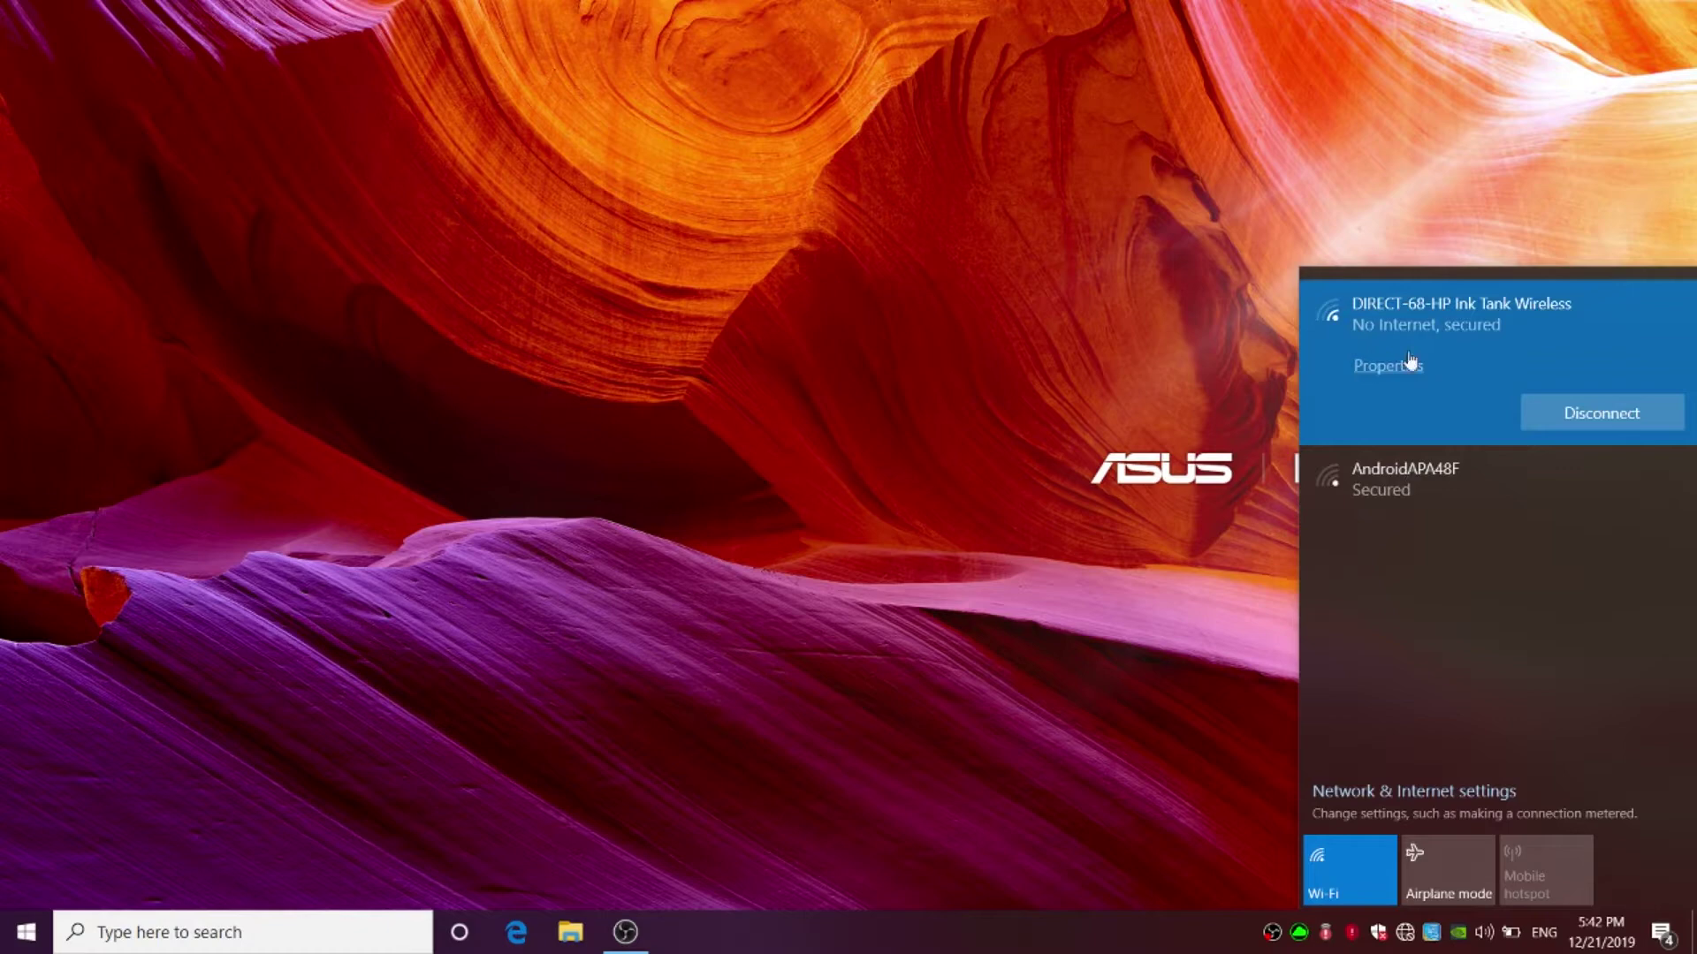
# - Add the HP Ink Tank Wireless 410 series printer from Printers & scanners settings
pyautogui.click(813, 588)
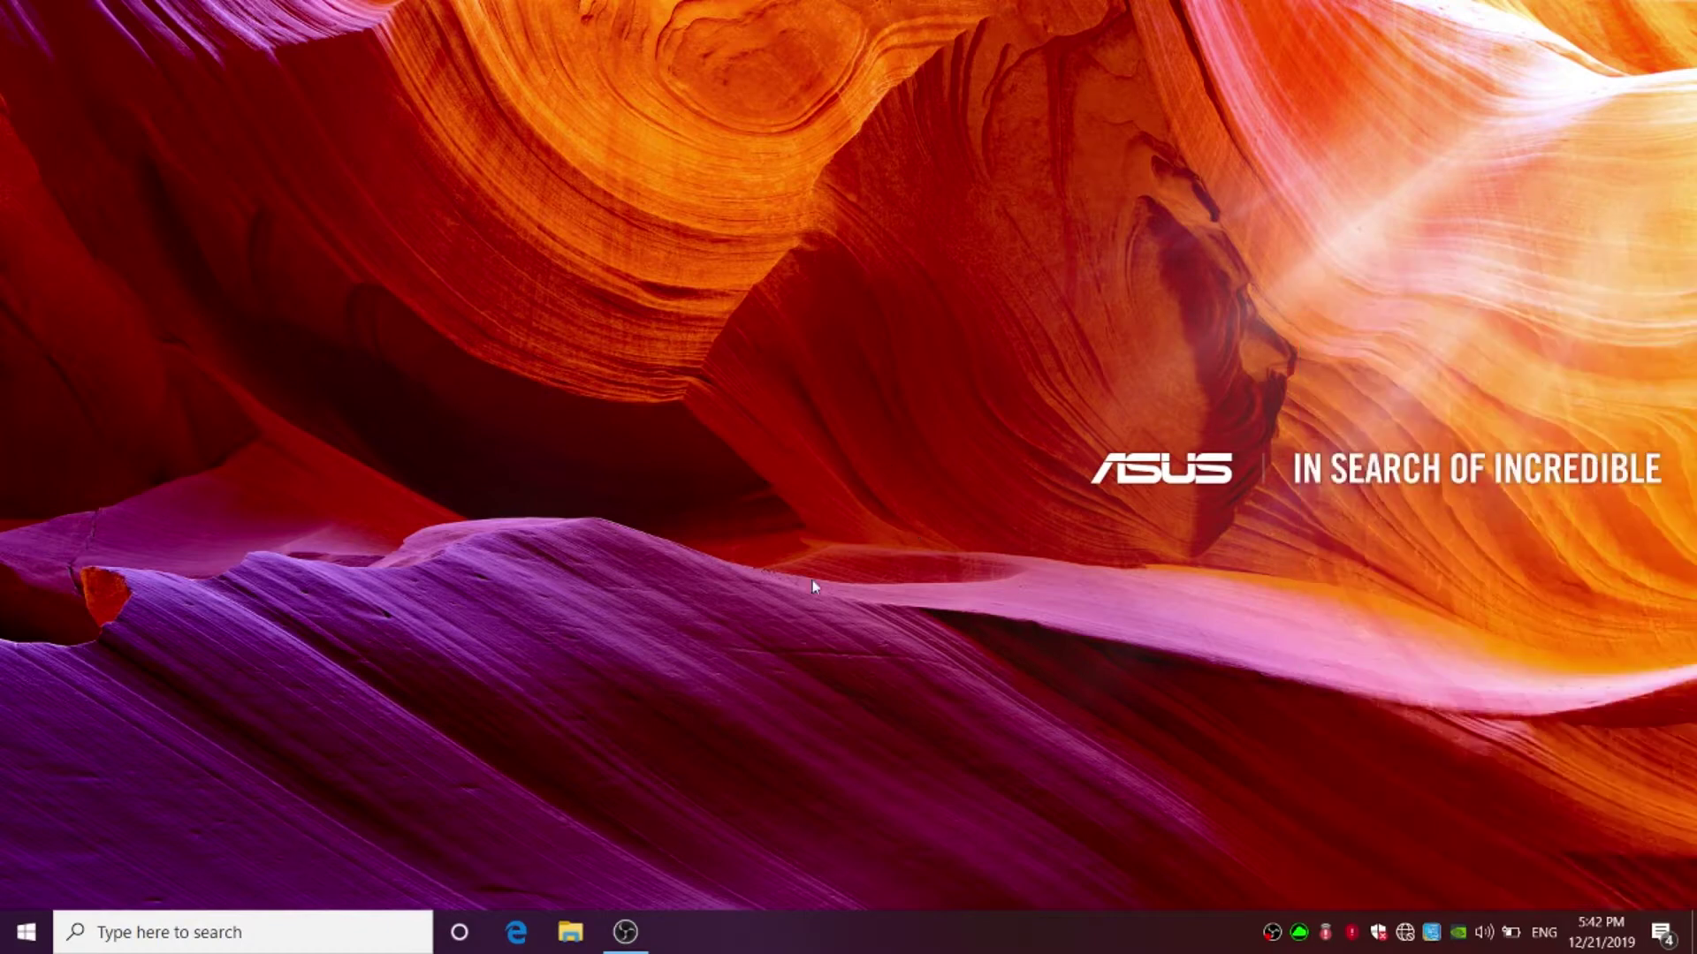
pyautogui.click(343, 934)
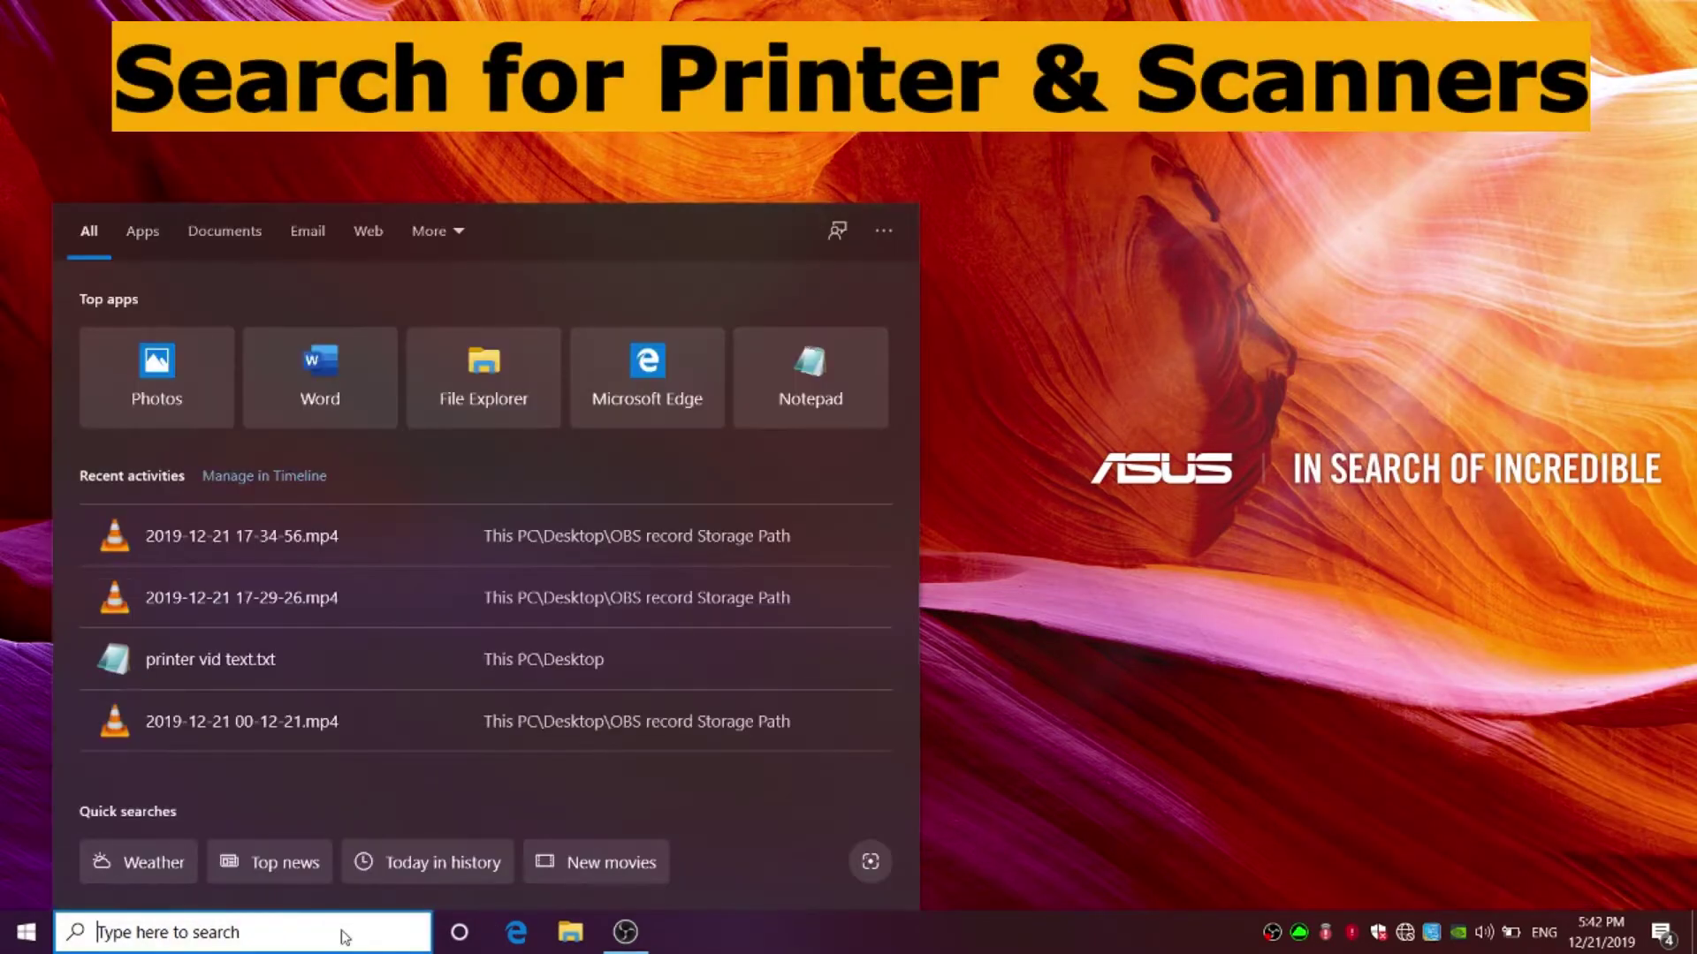
pyautogui.write('printer')
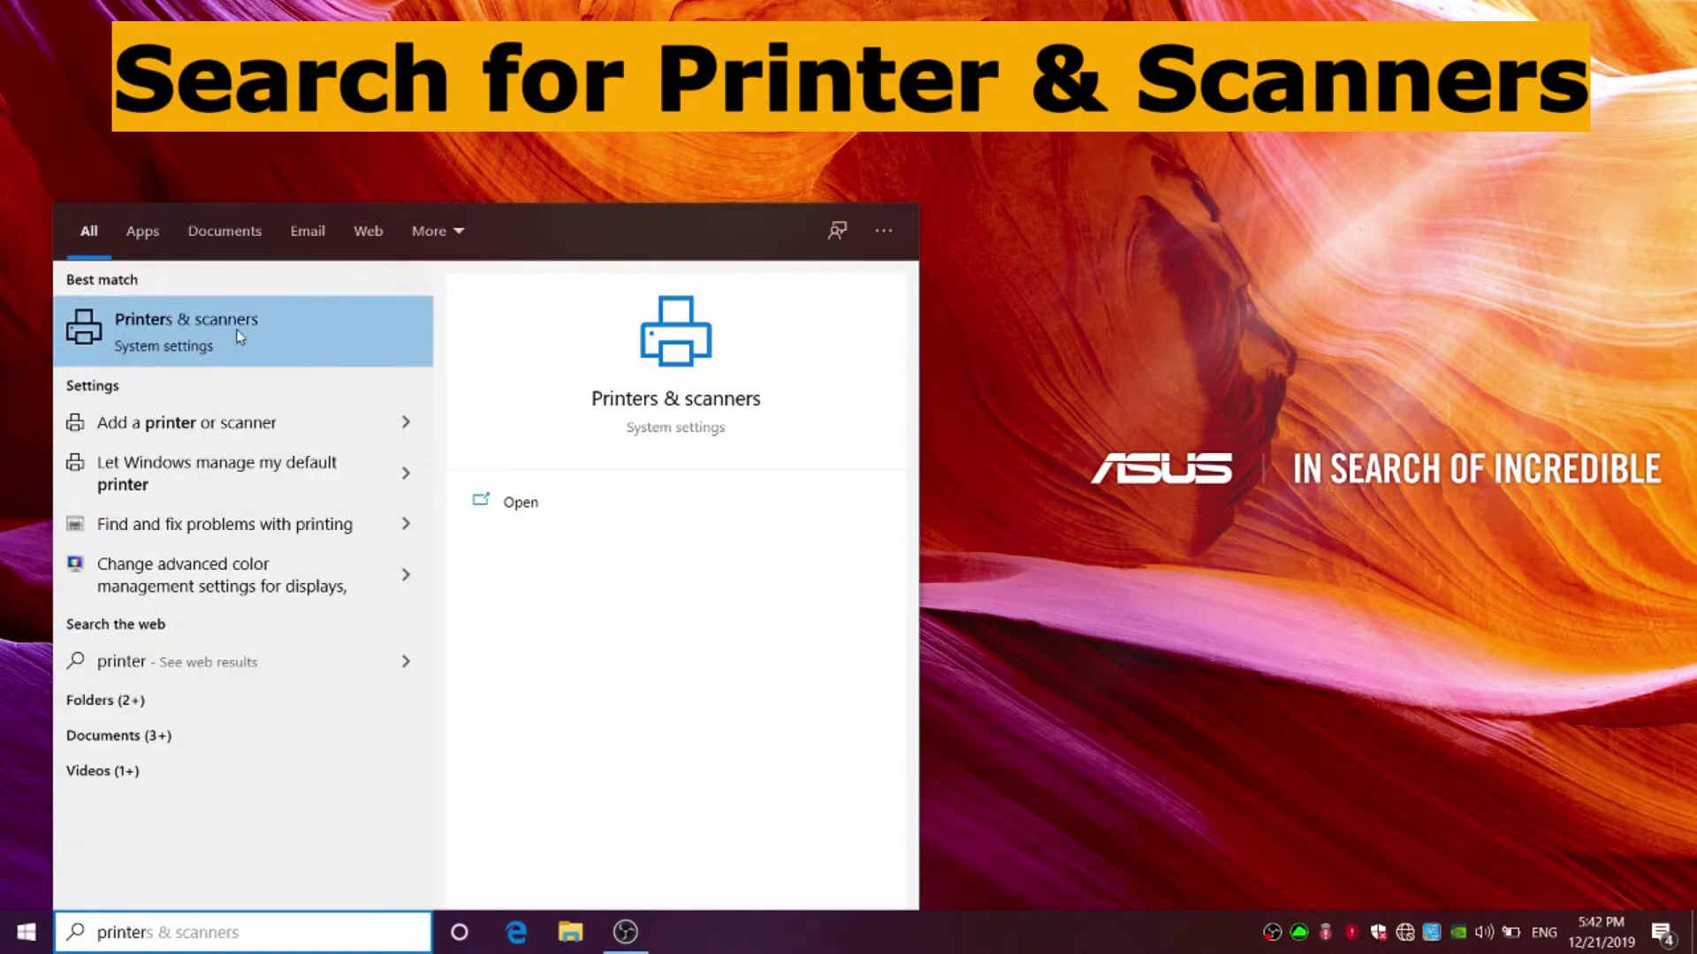
pyautogui.click(265, 327)
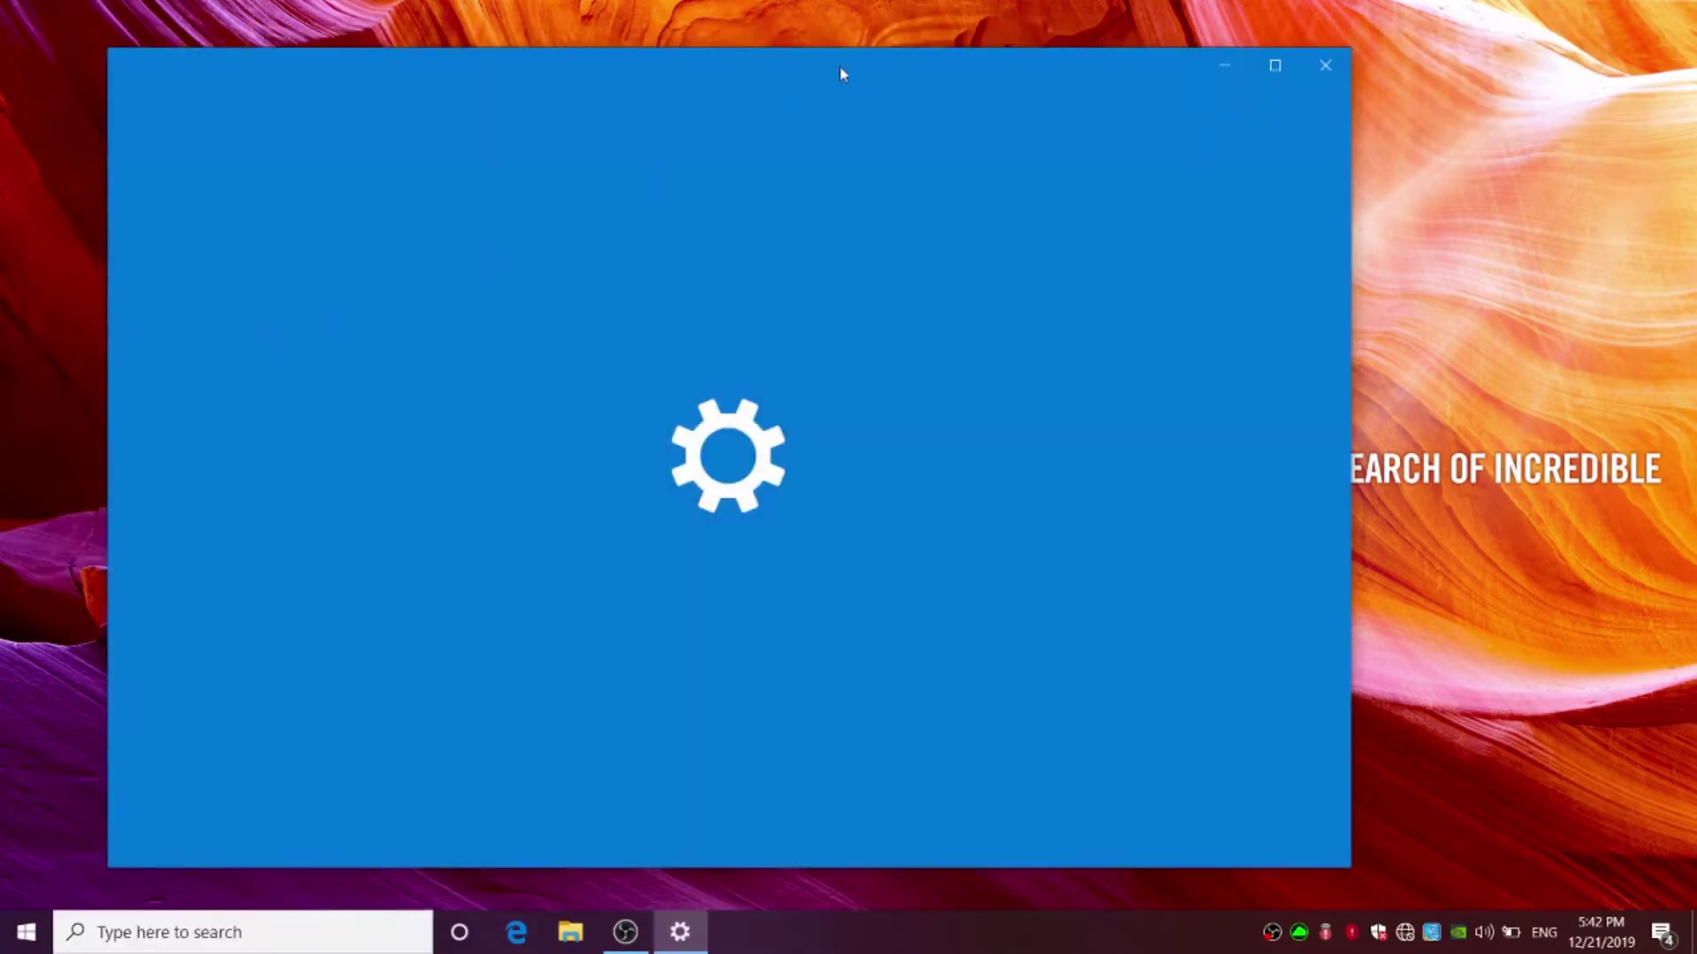
pyautogui.moveTo(839, 66); pyautogui.dragTo(1016, 92)
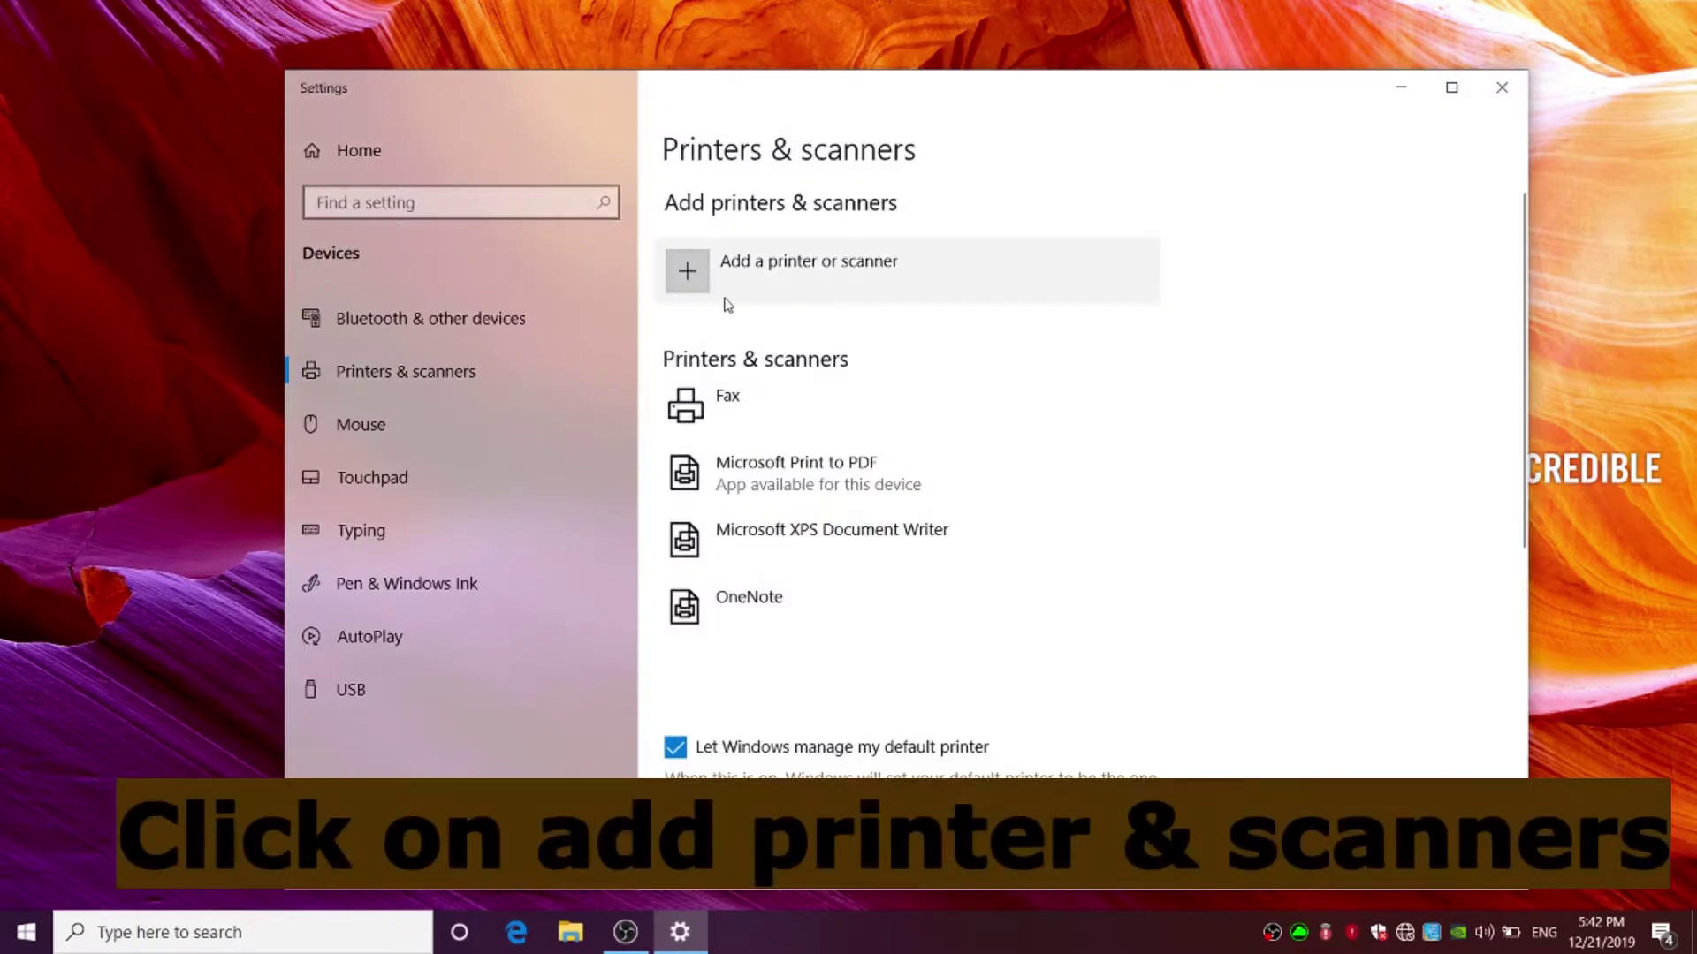
pyautogui.click(701, 280)
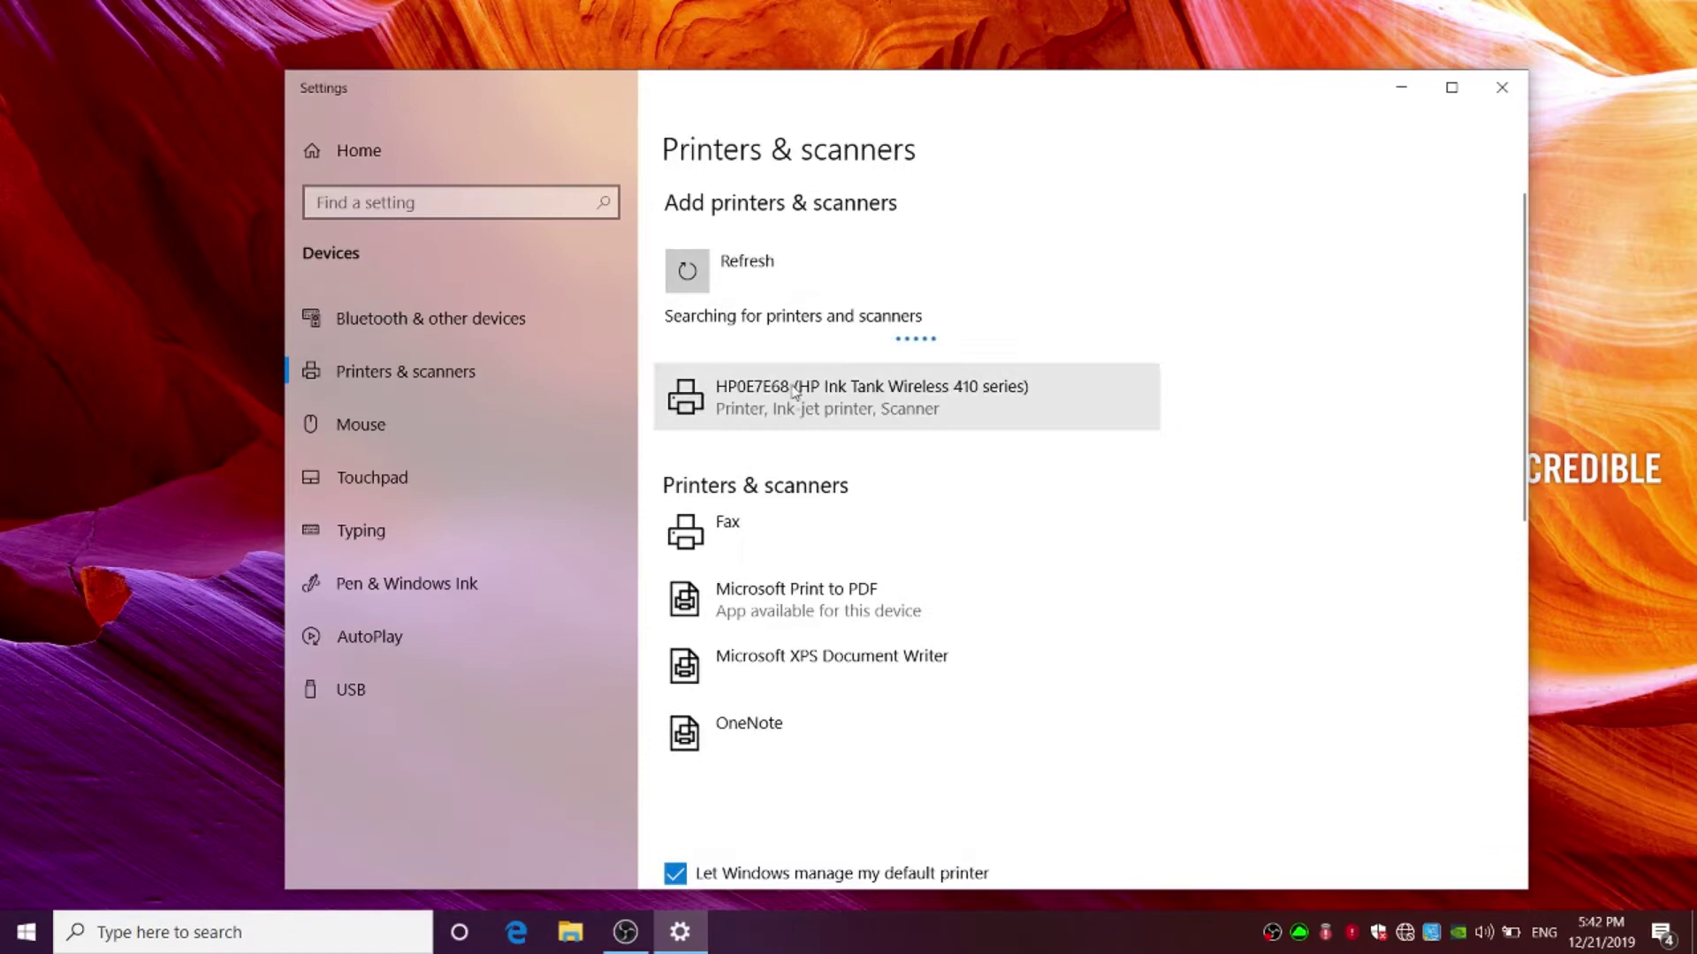
pyautogui.click(874, 415)
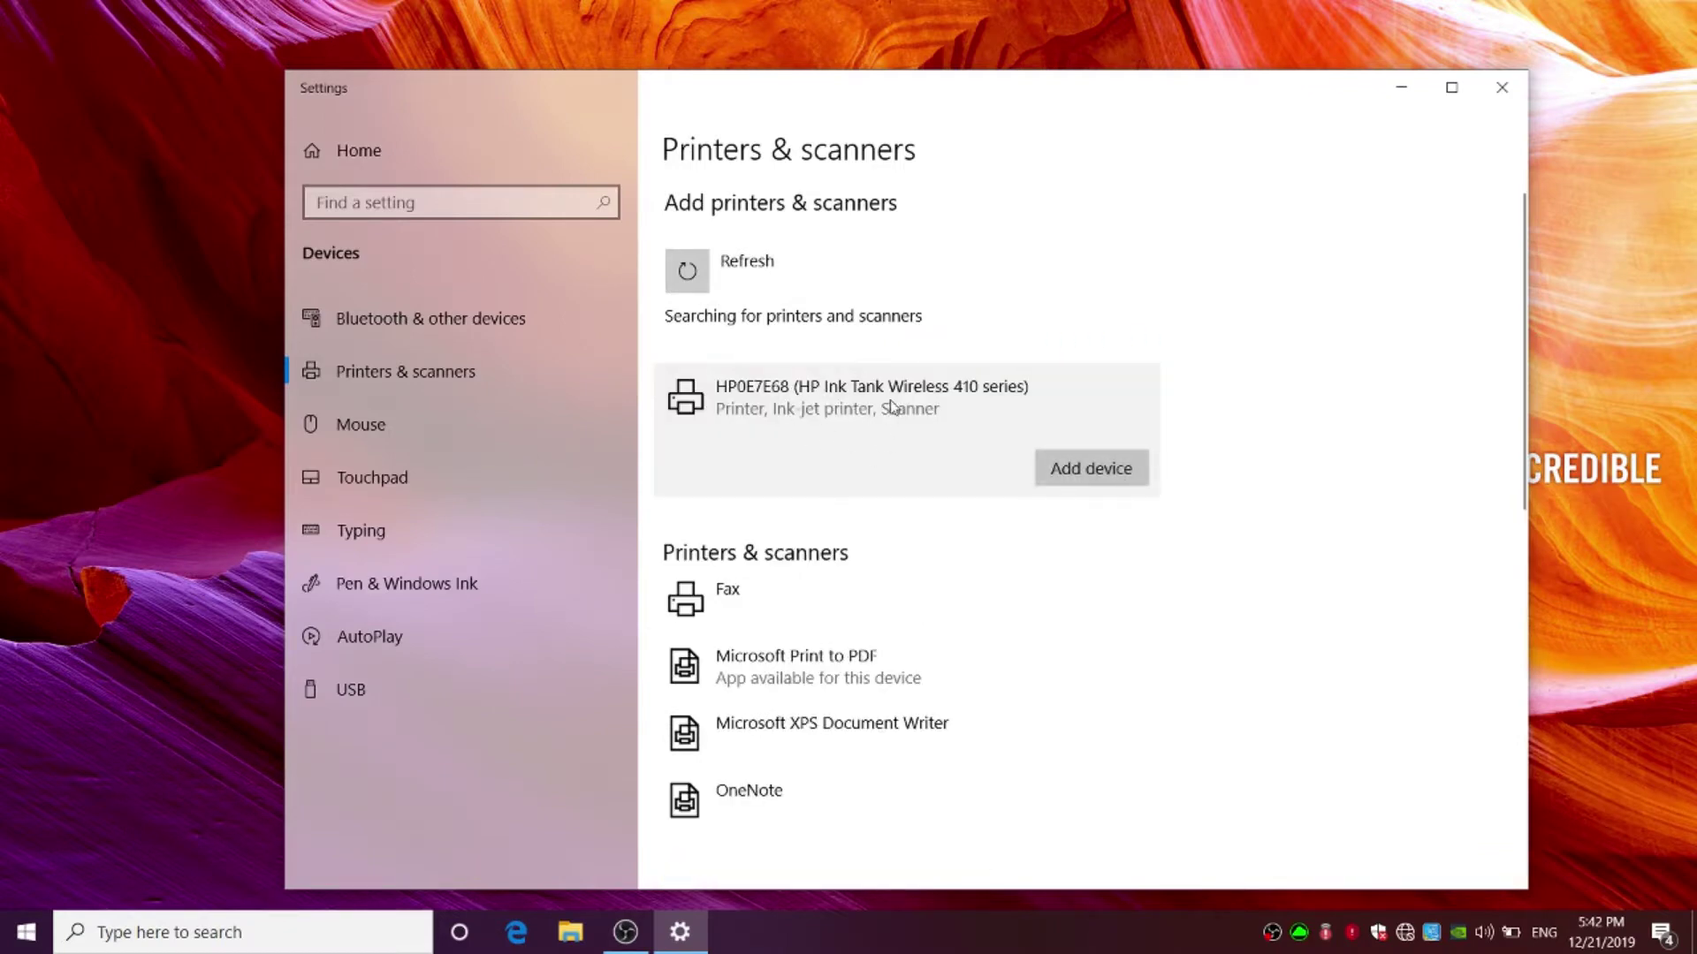
pyautogui.click(1096, 469)
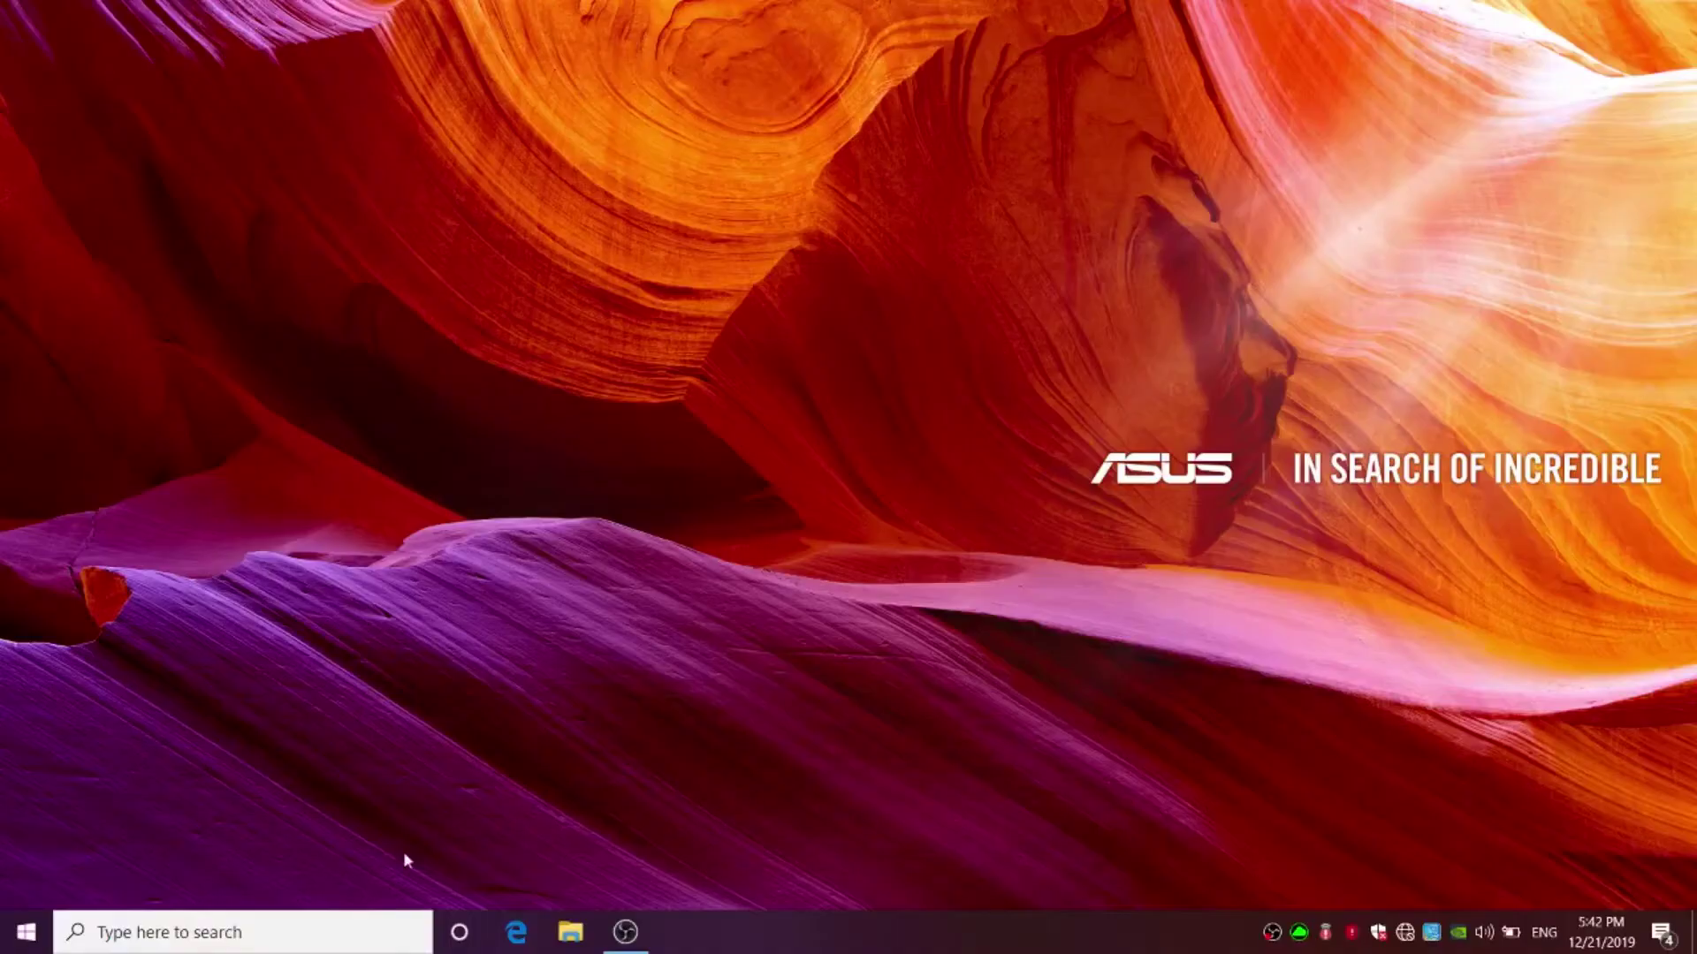
# - Open Notepad and write a note reading 'printer test'
pyautogui.click(285, 928)
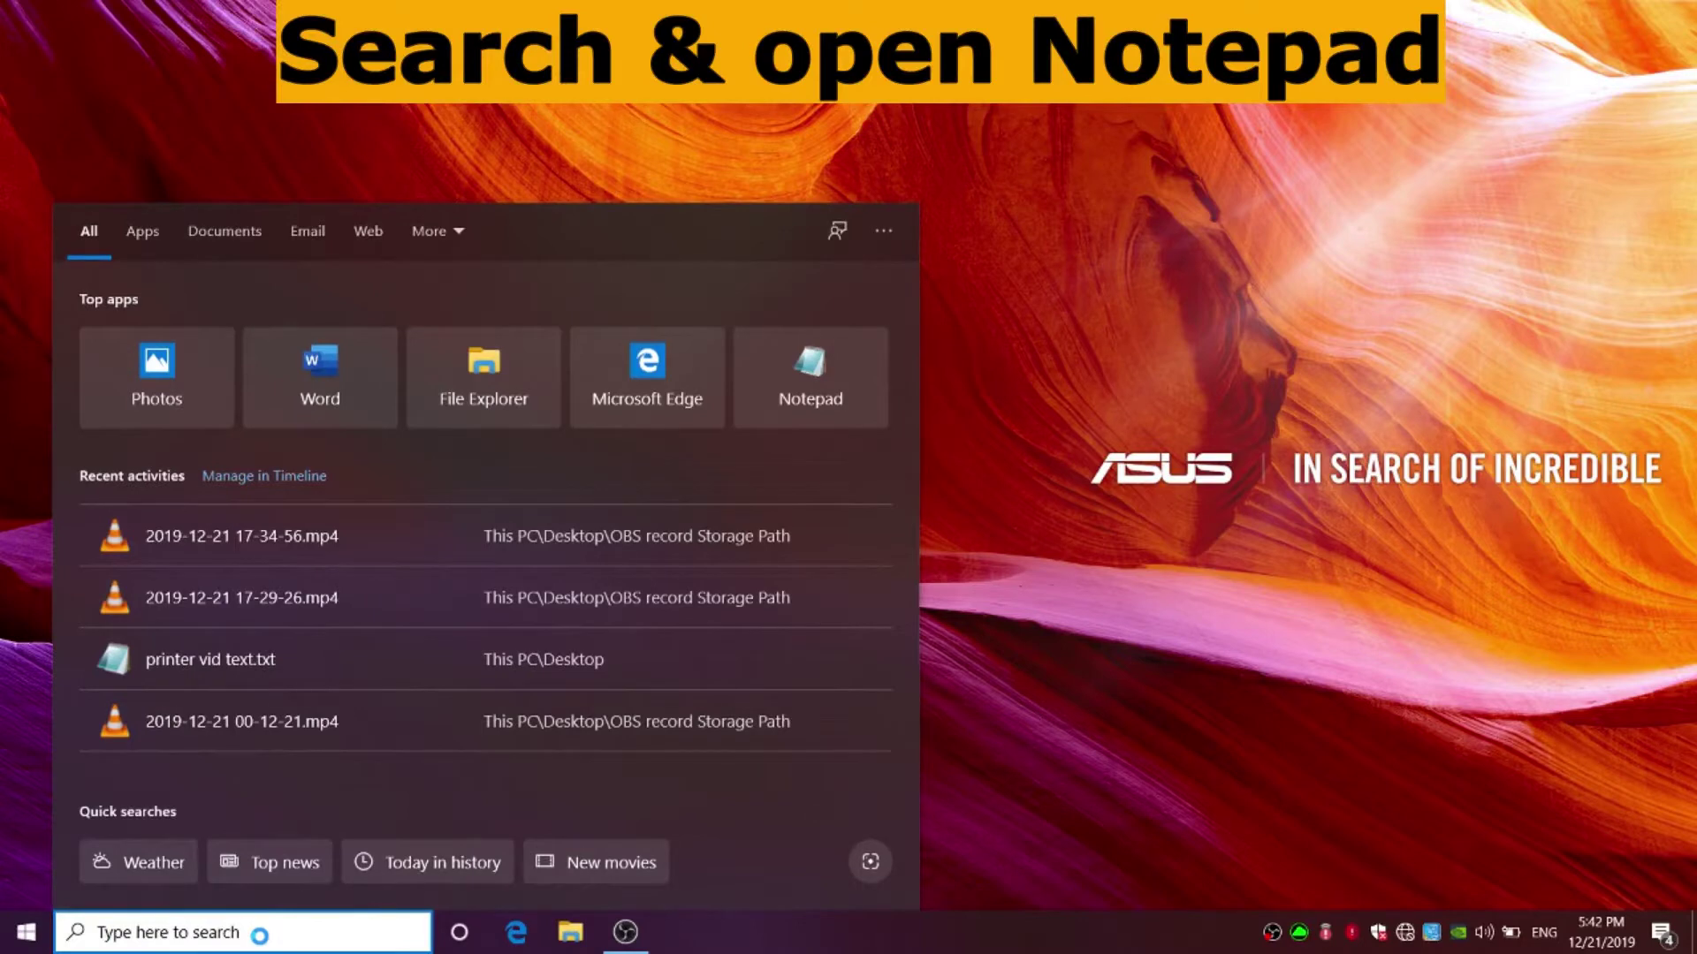
pyautogui.write('note')
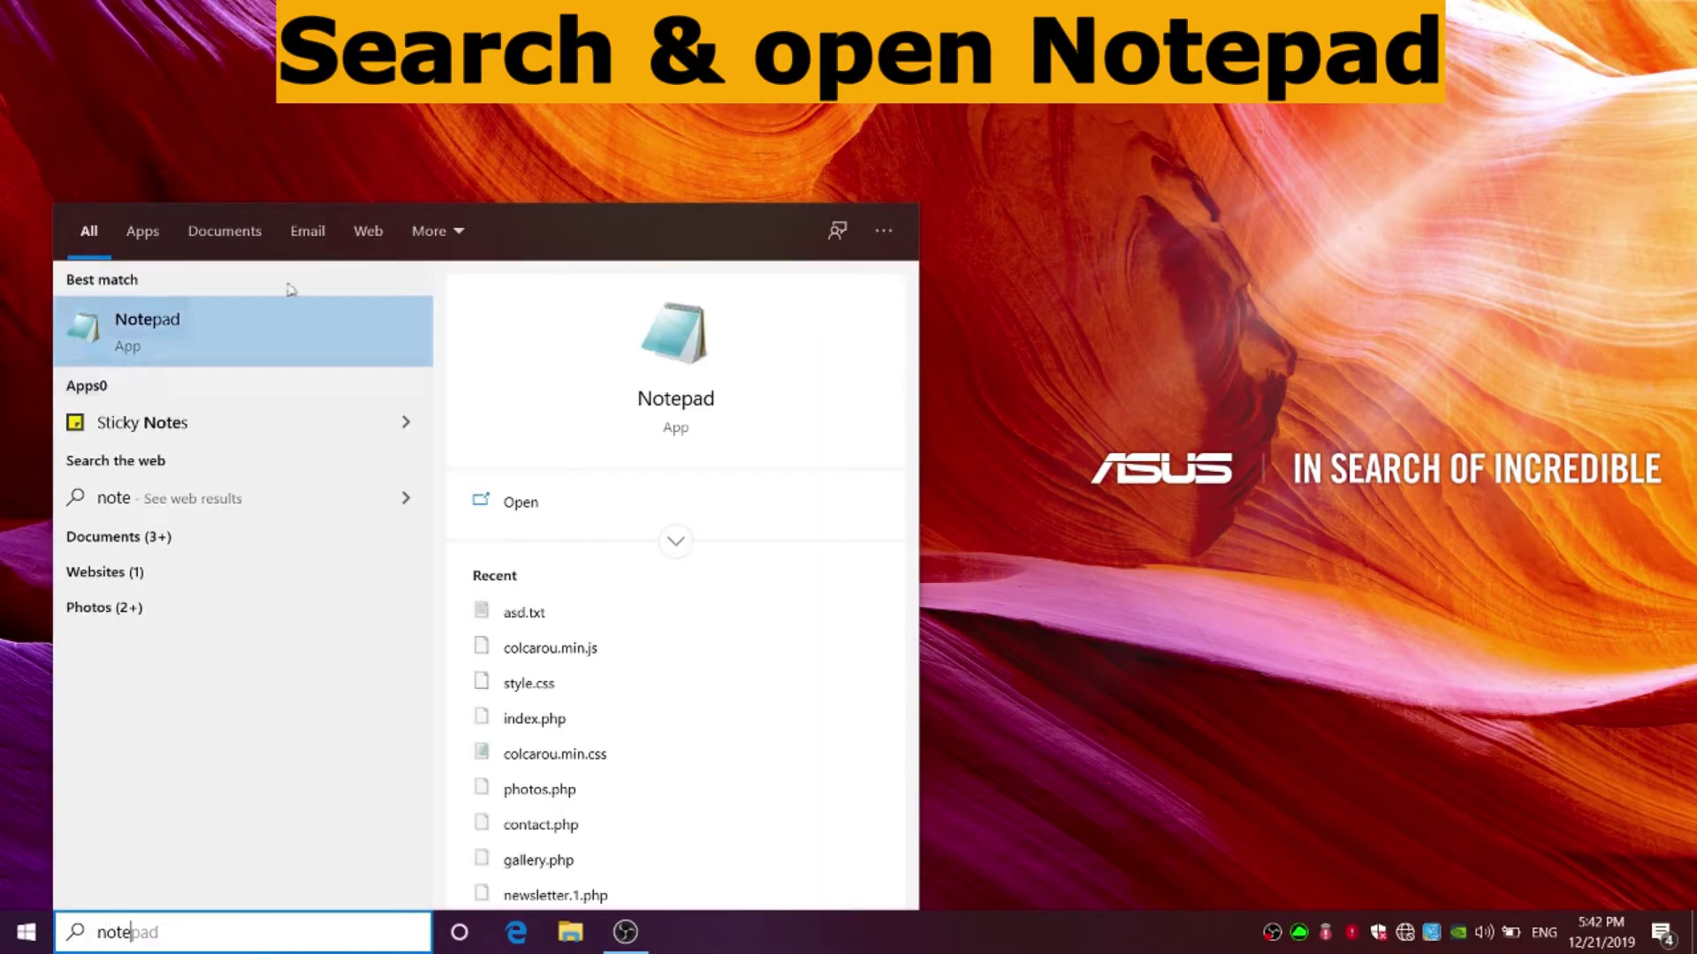
pyautogui.click(187, 319)
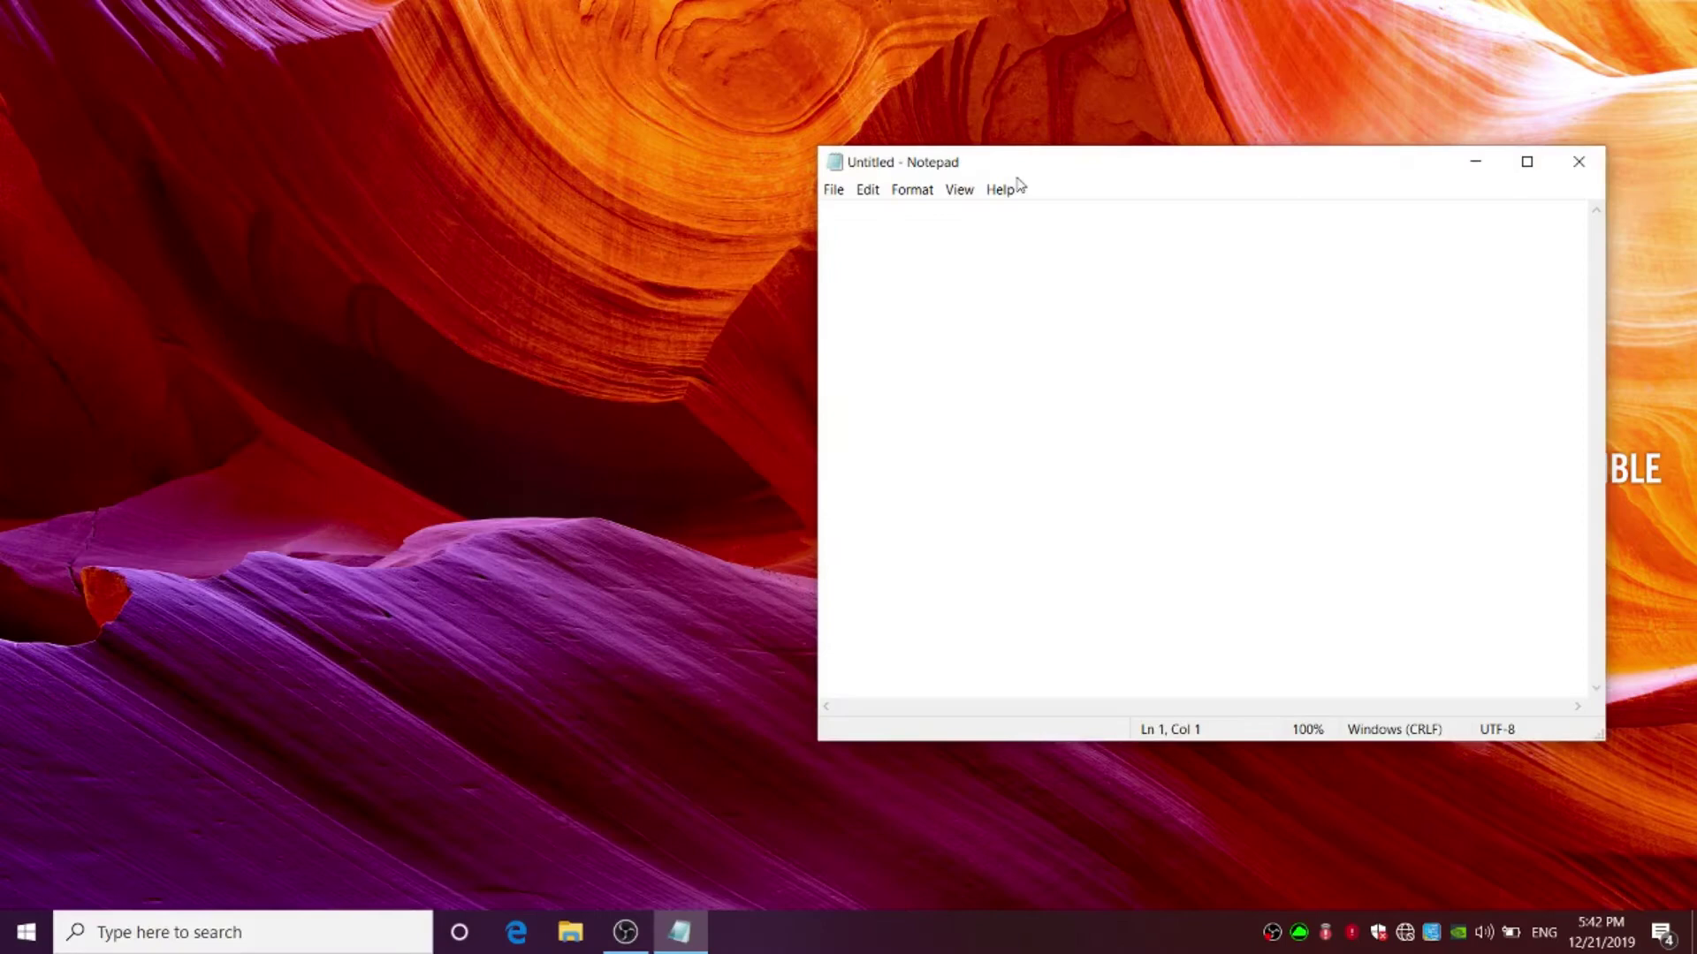
pyautogui.moveTo(1013, 162); pyautogui.dragTo(897, 225)
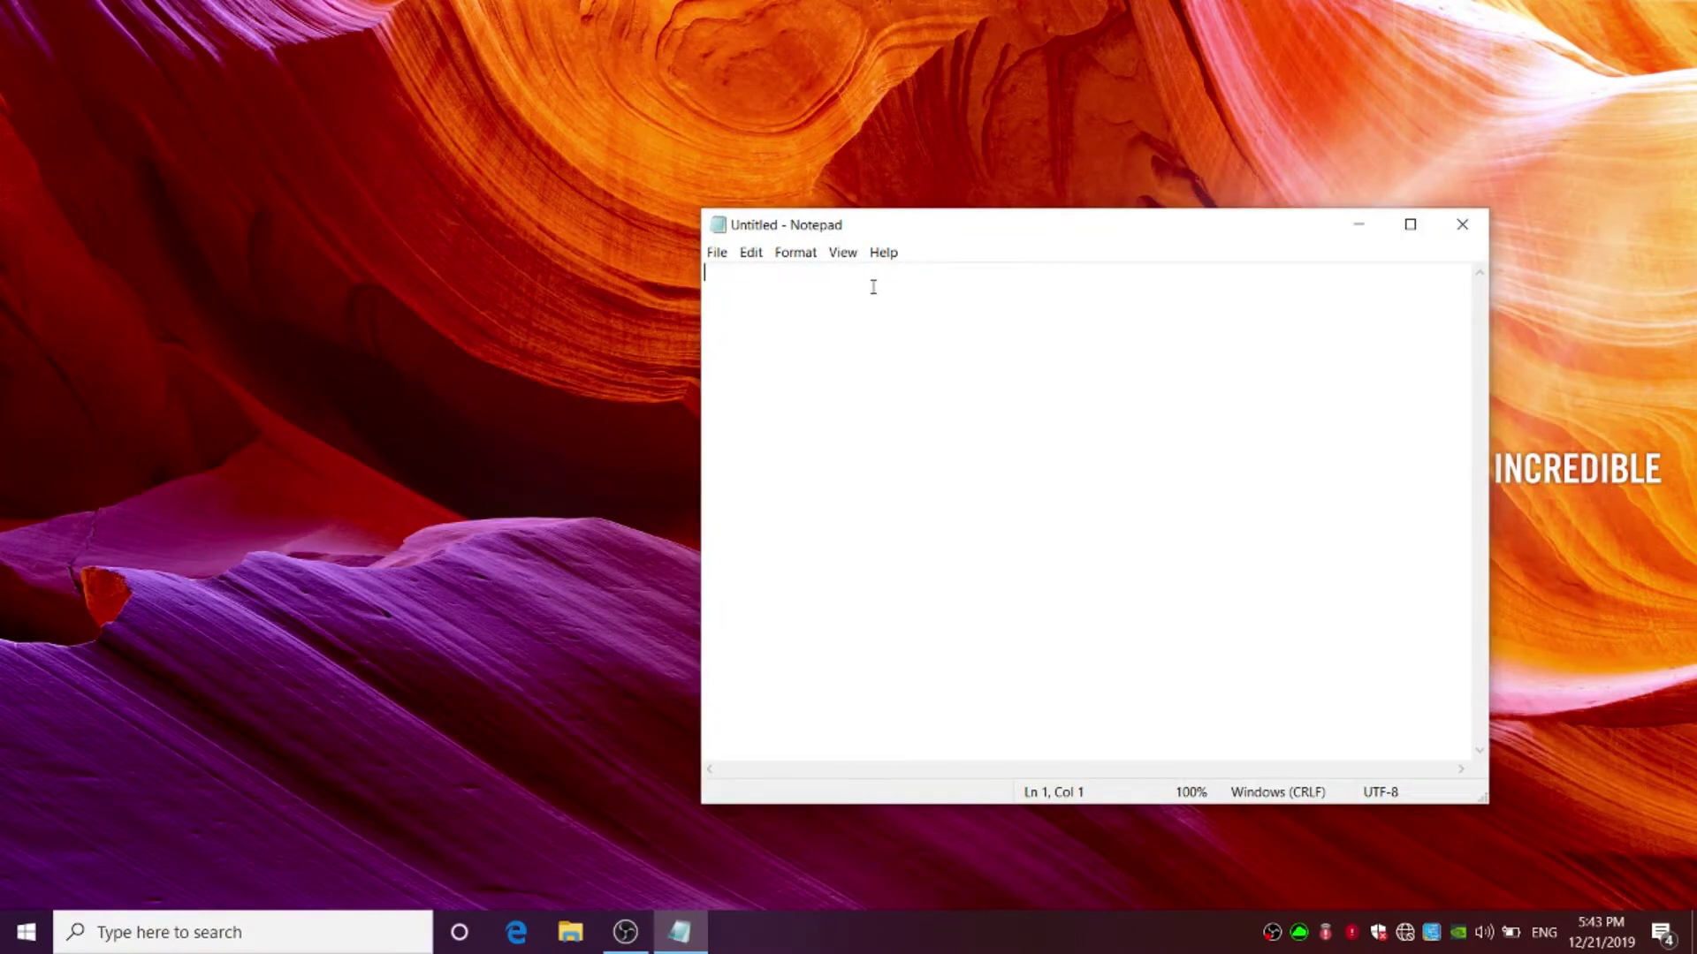
pyautogui.write('printer test')
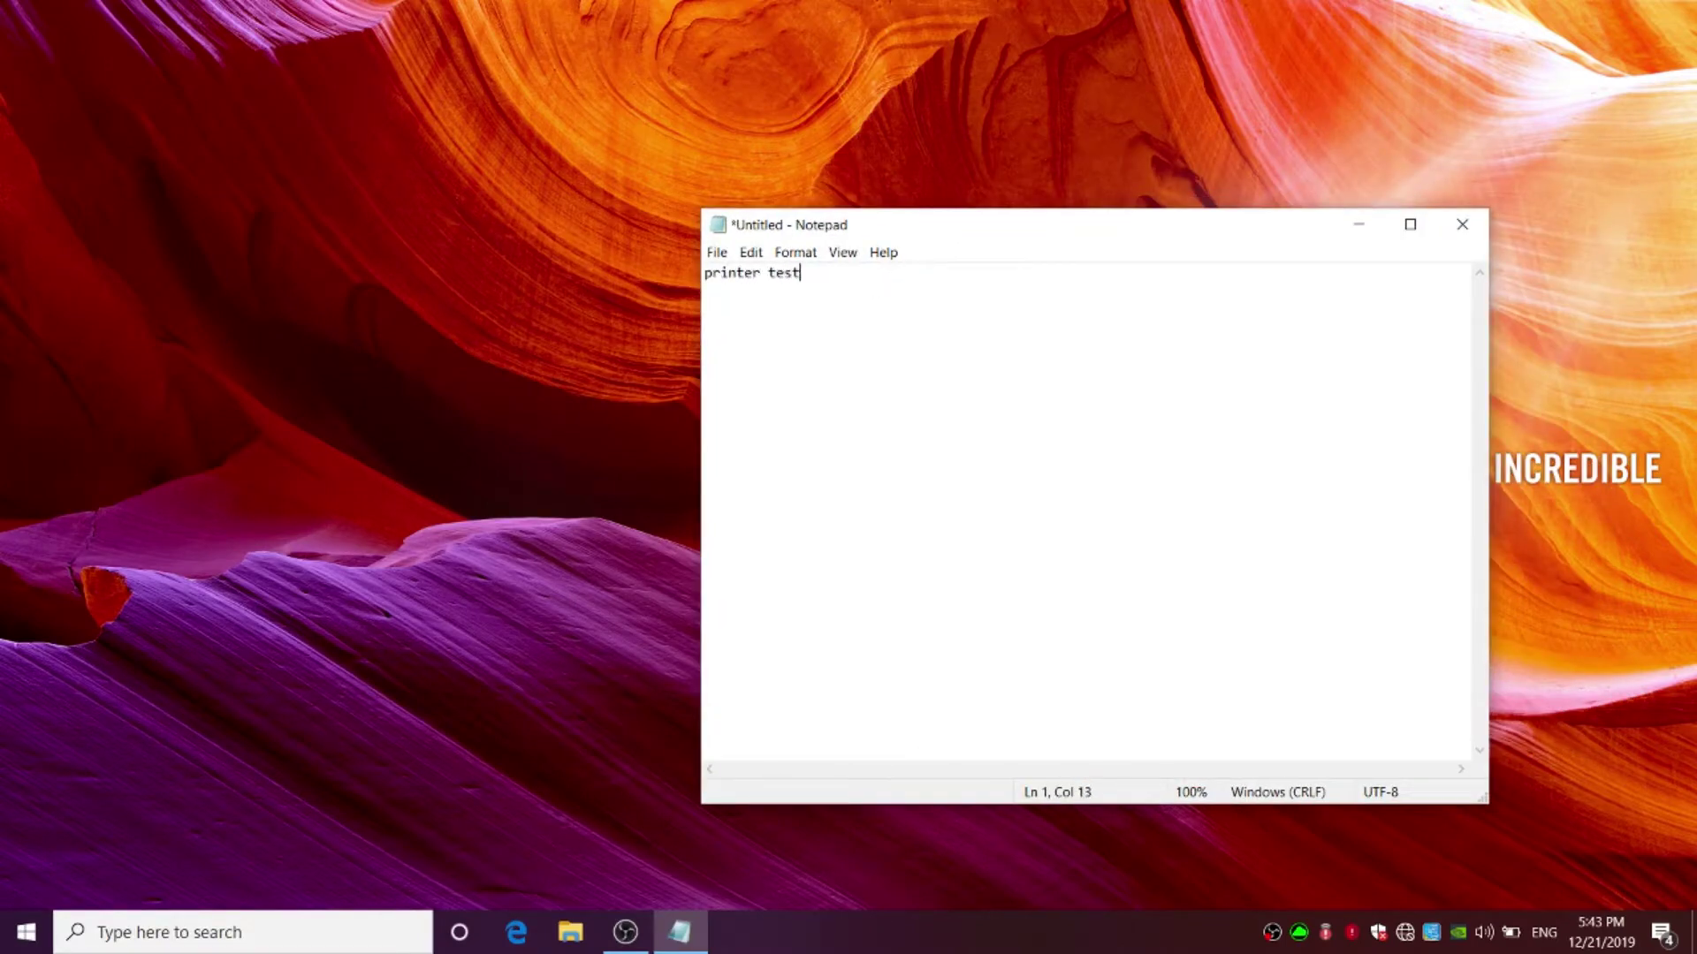
# - Print the note on the HP Ink Tank Wireless 410 printer
pyautogui.click(717, 252)
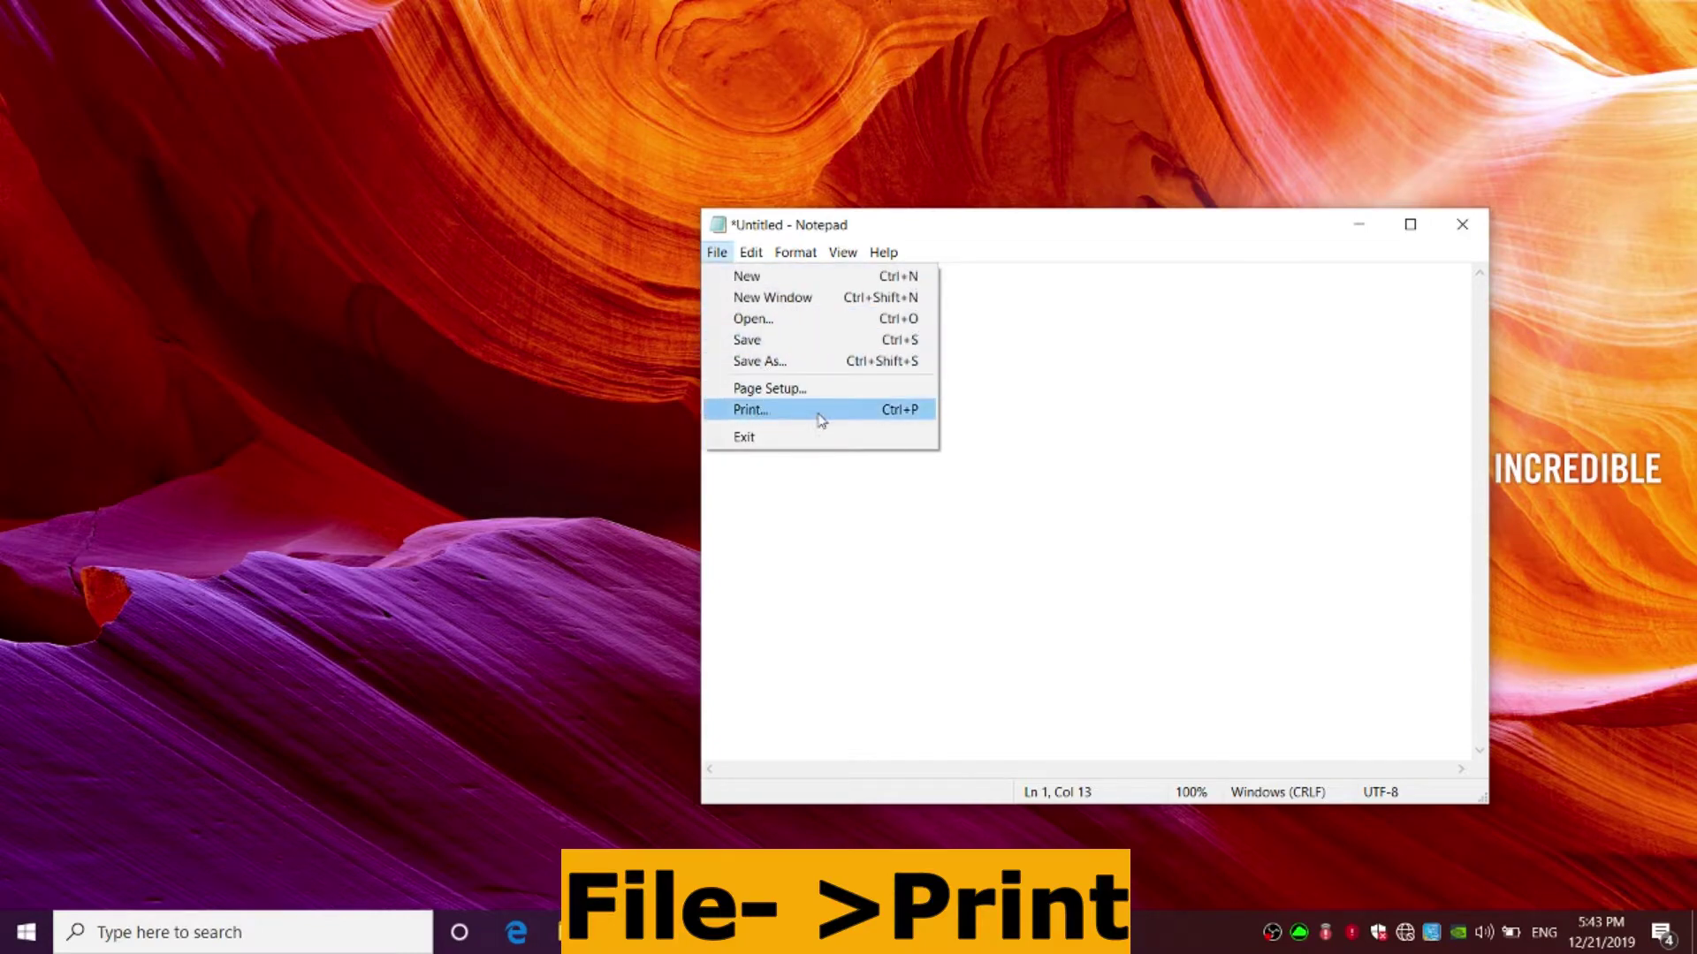
pyautogui.click(766, 412)
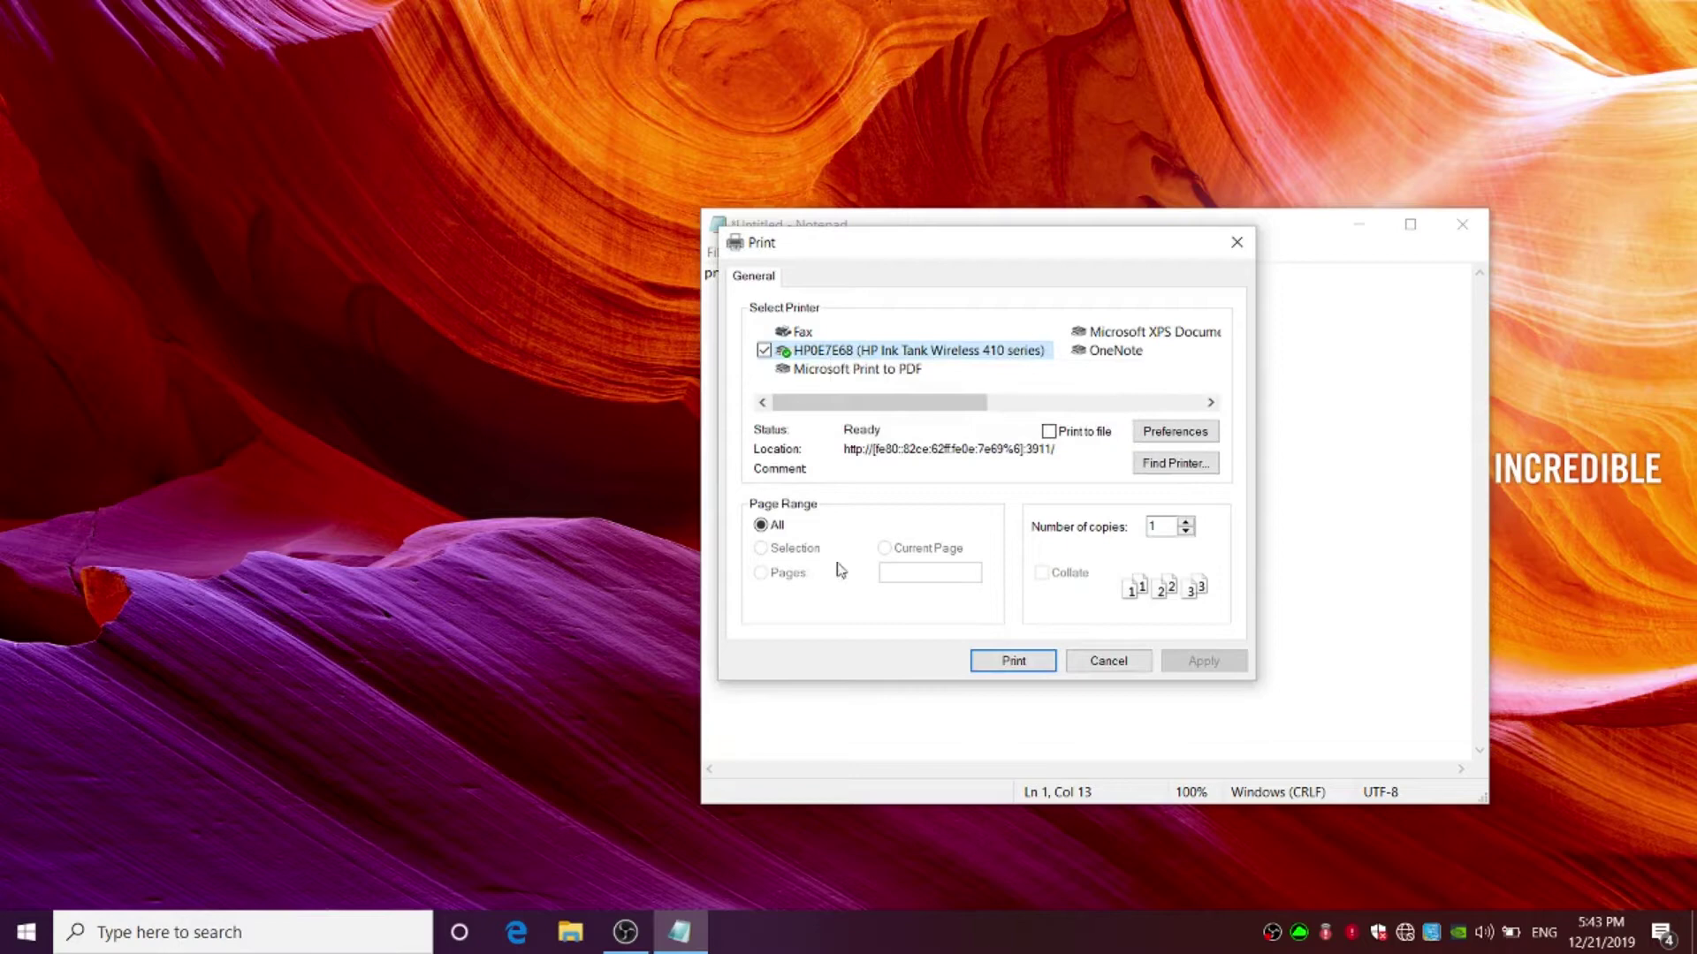
pyautogui.click(1016, 668)
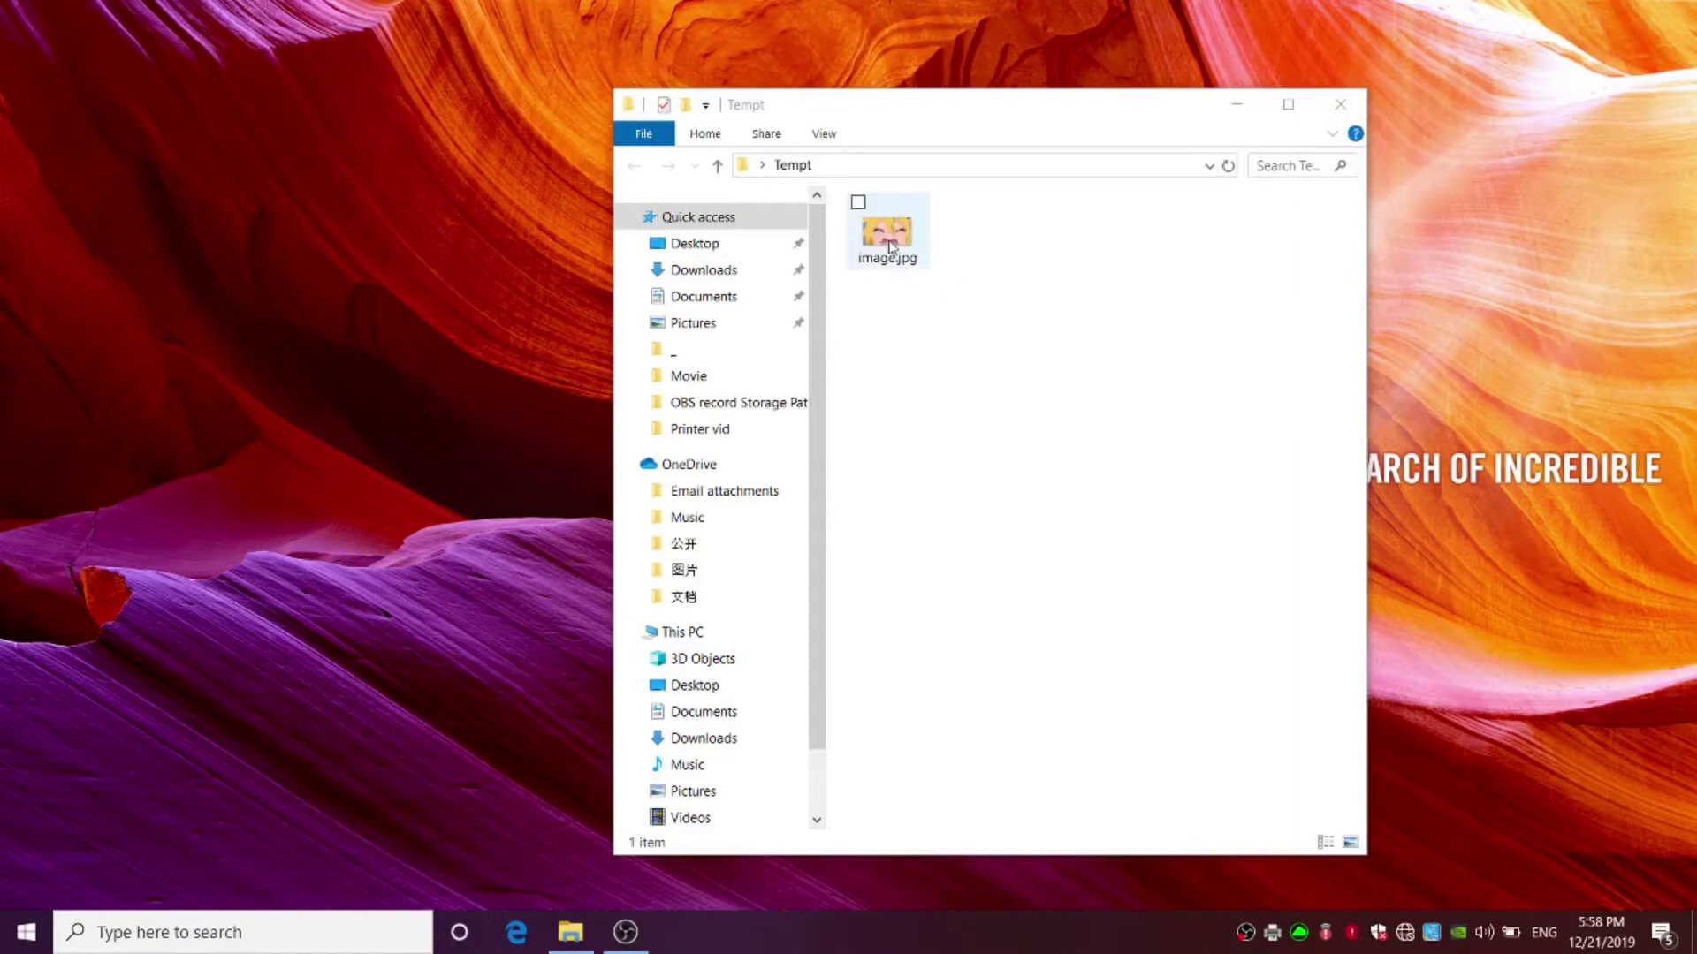
# - Start printing image.jpg and select the HP Ink Tank printer
pyautogui.rightClick(893, 228)
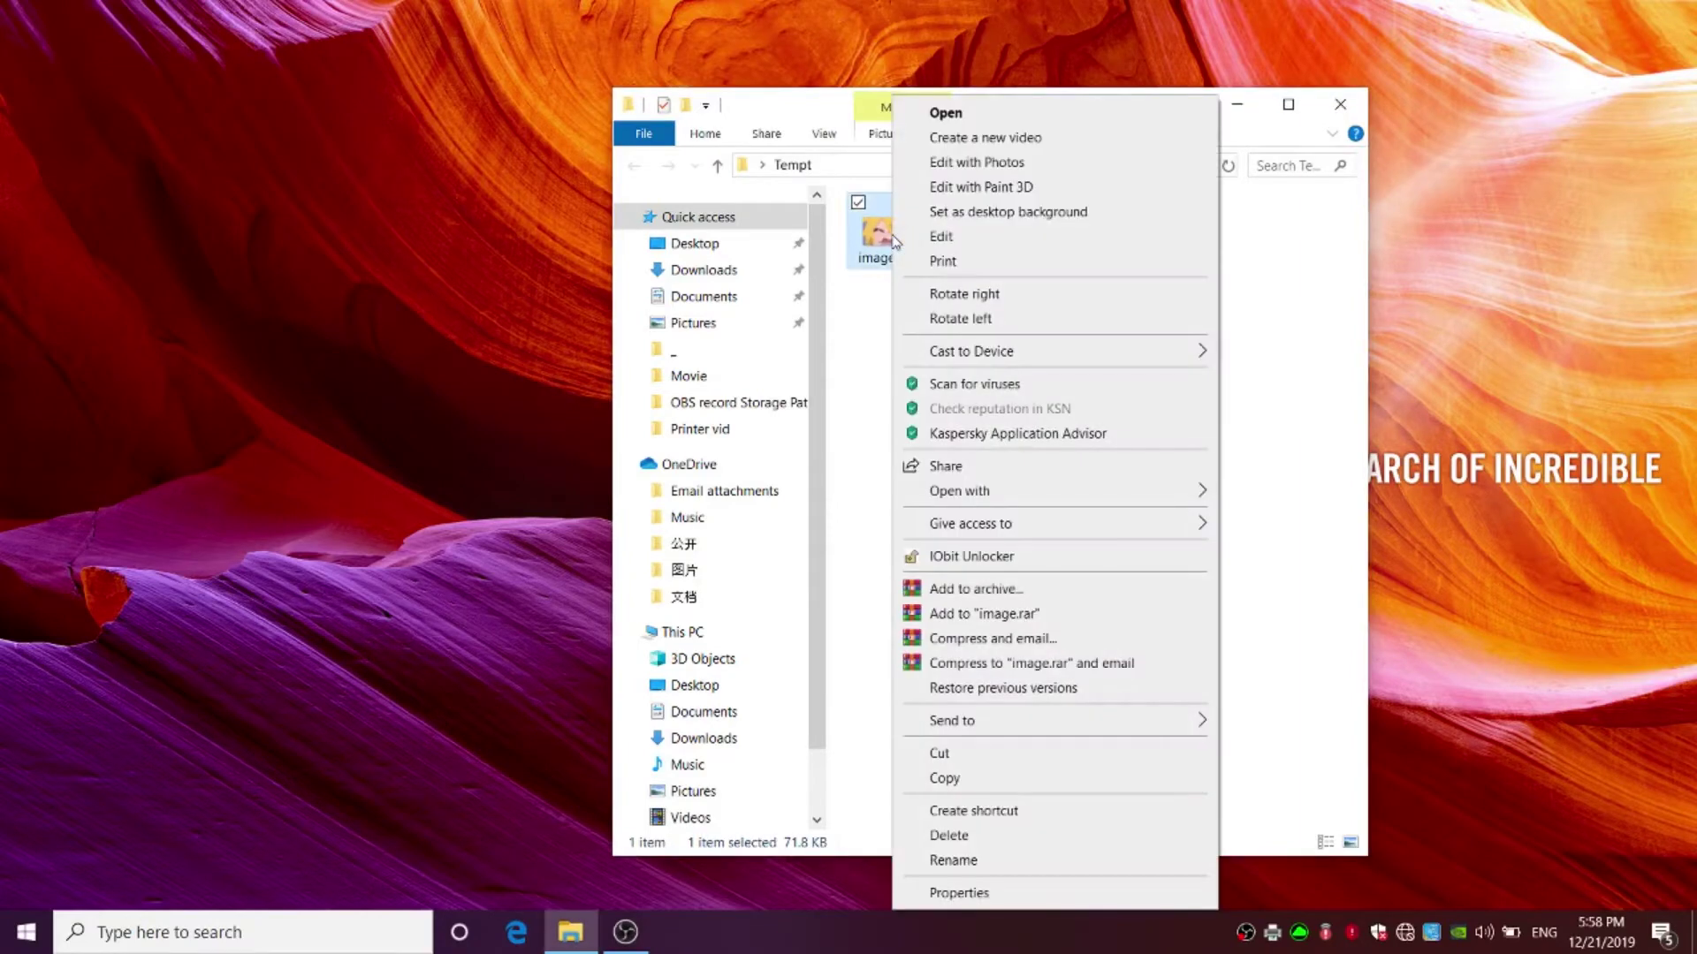
pyautogui.click(960, 270)
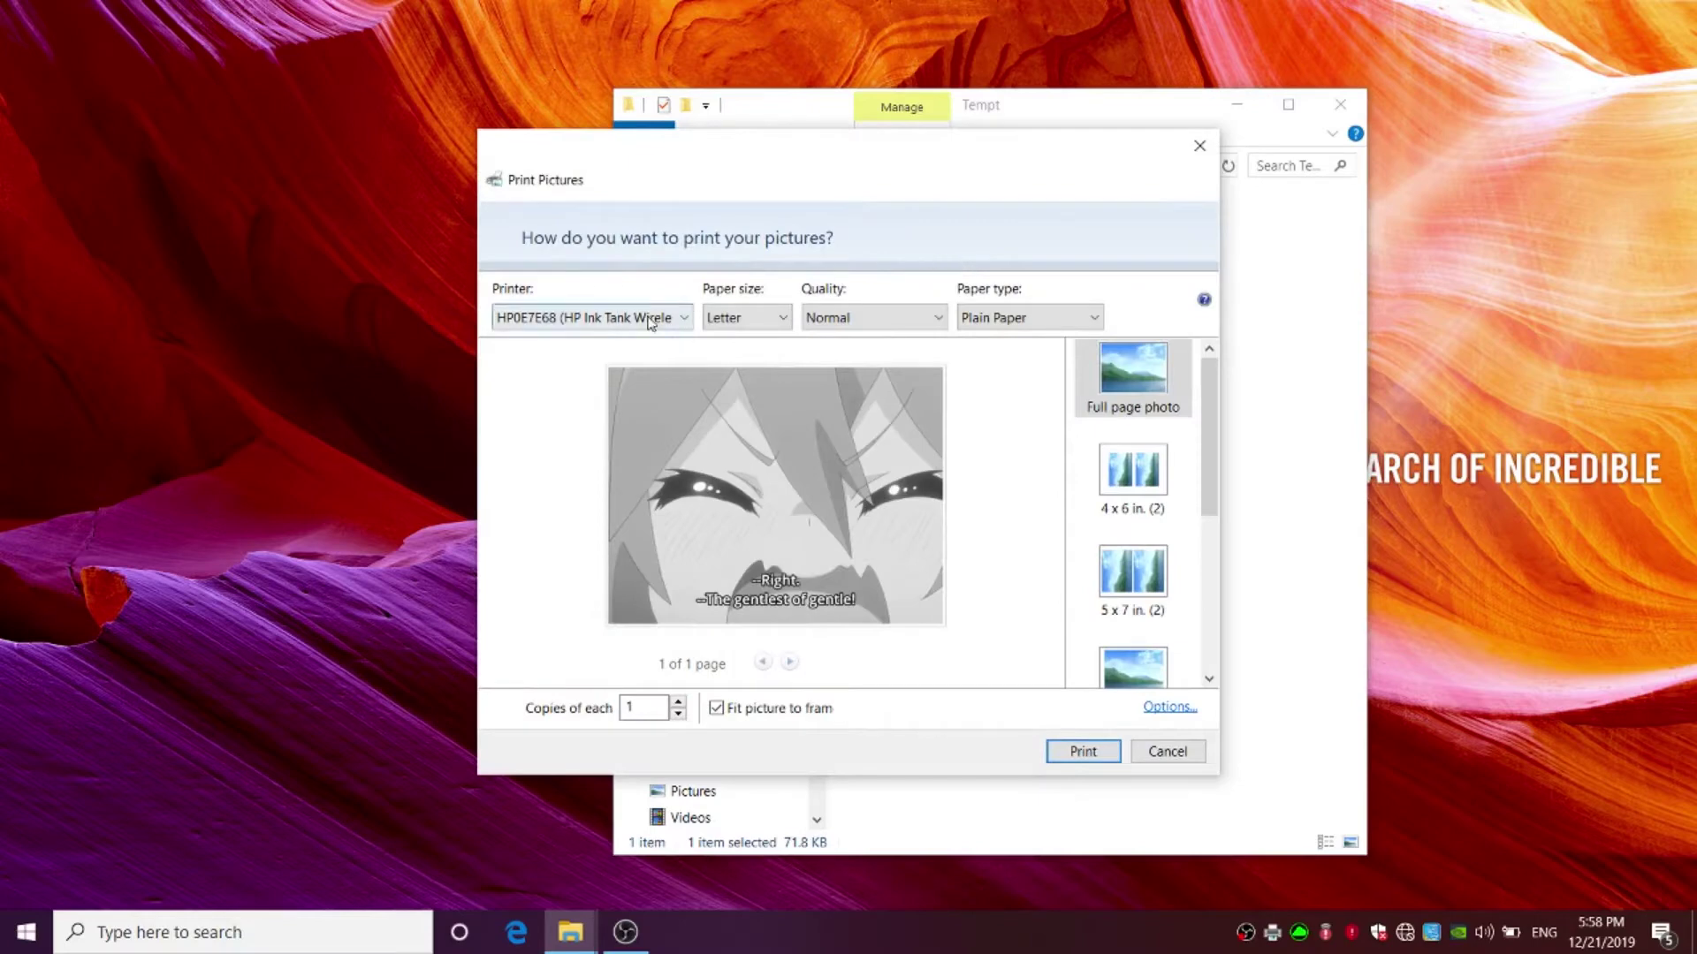
pyautogui.click(650, 320)
pyautogui.click(631, 341)
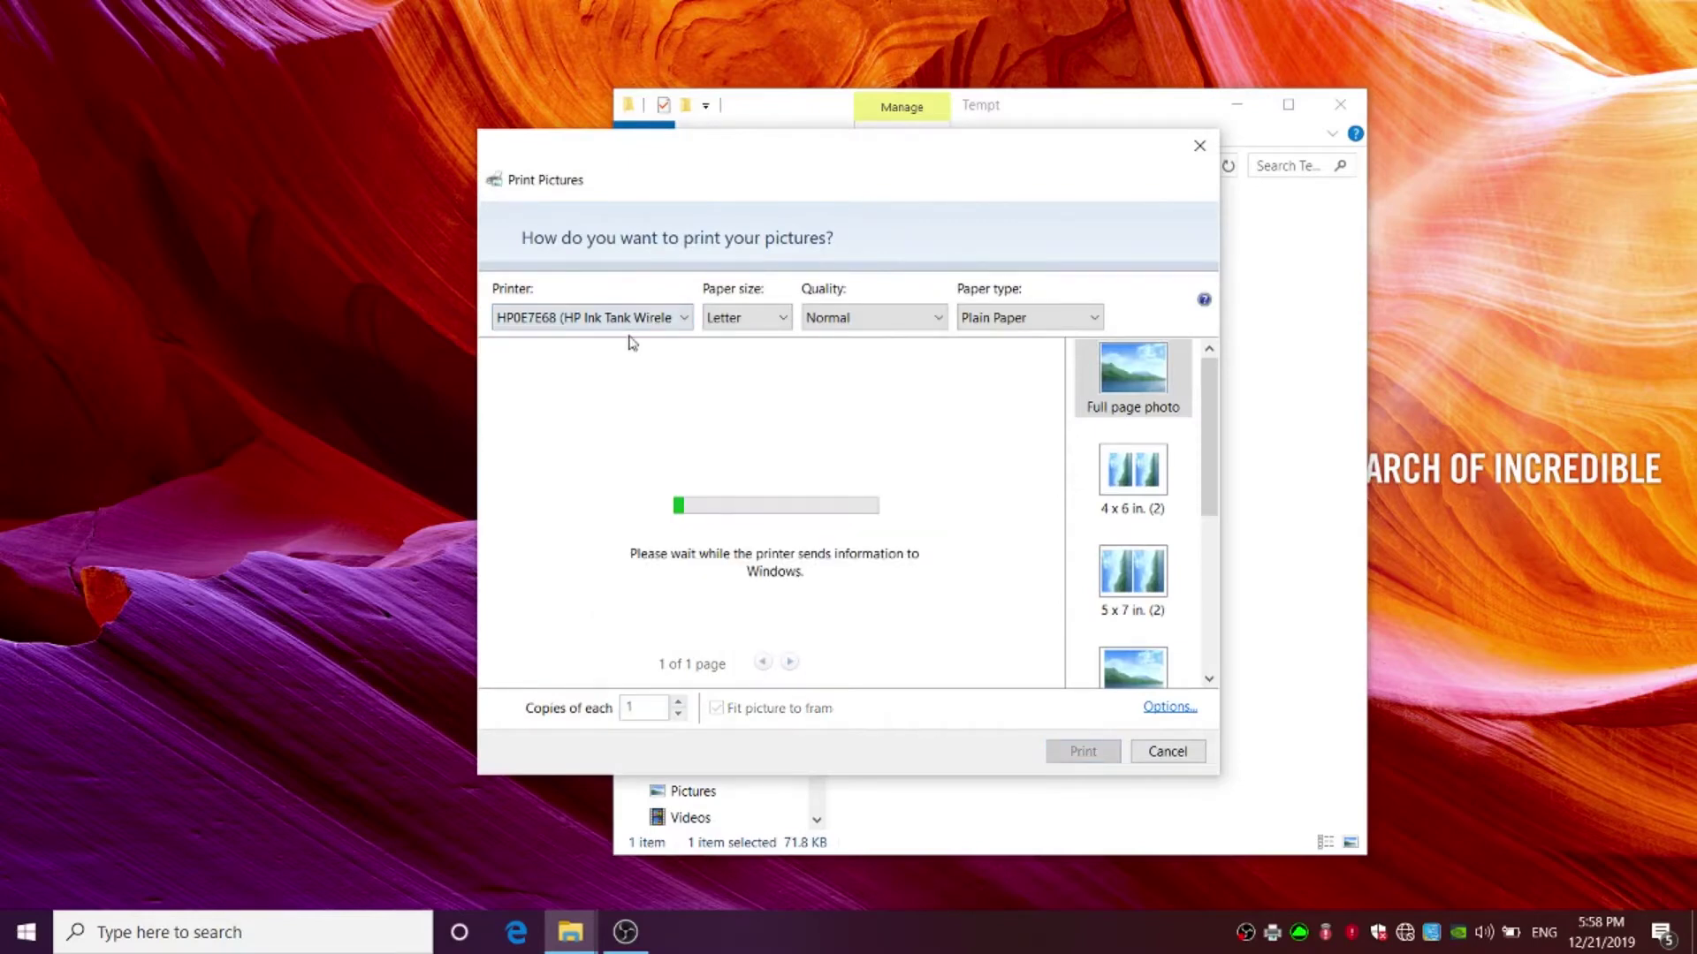
# - Set the photo print to A4 paper, Best quality, and Plain Paper type
pyautogui.click(745, 320)
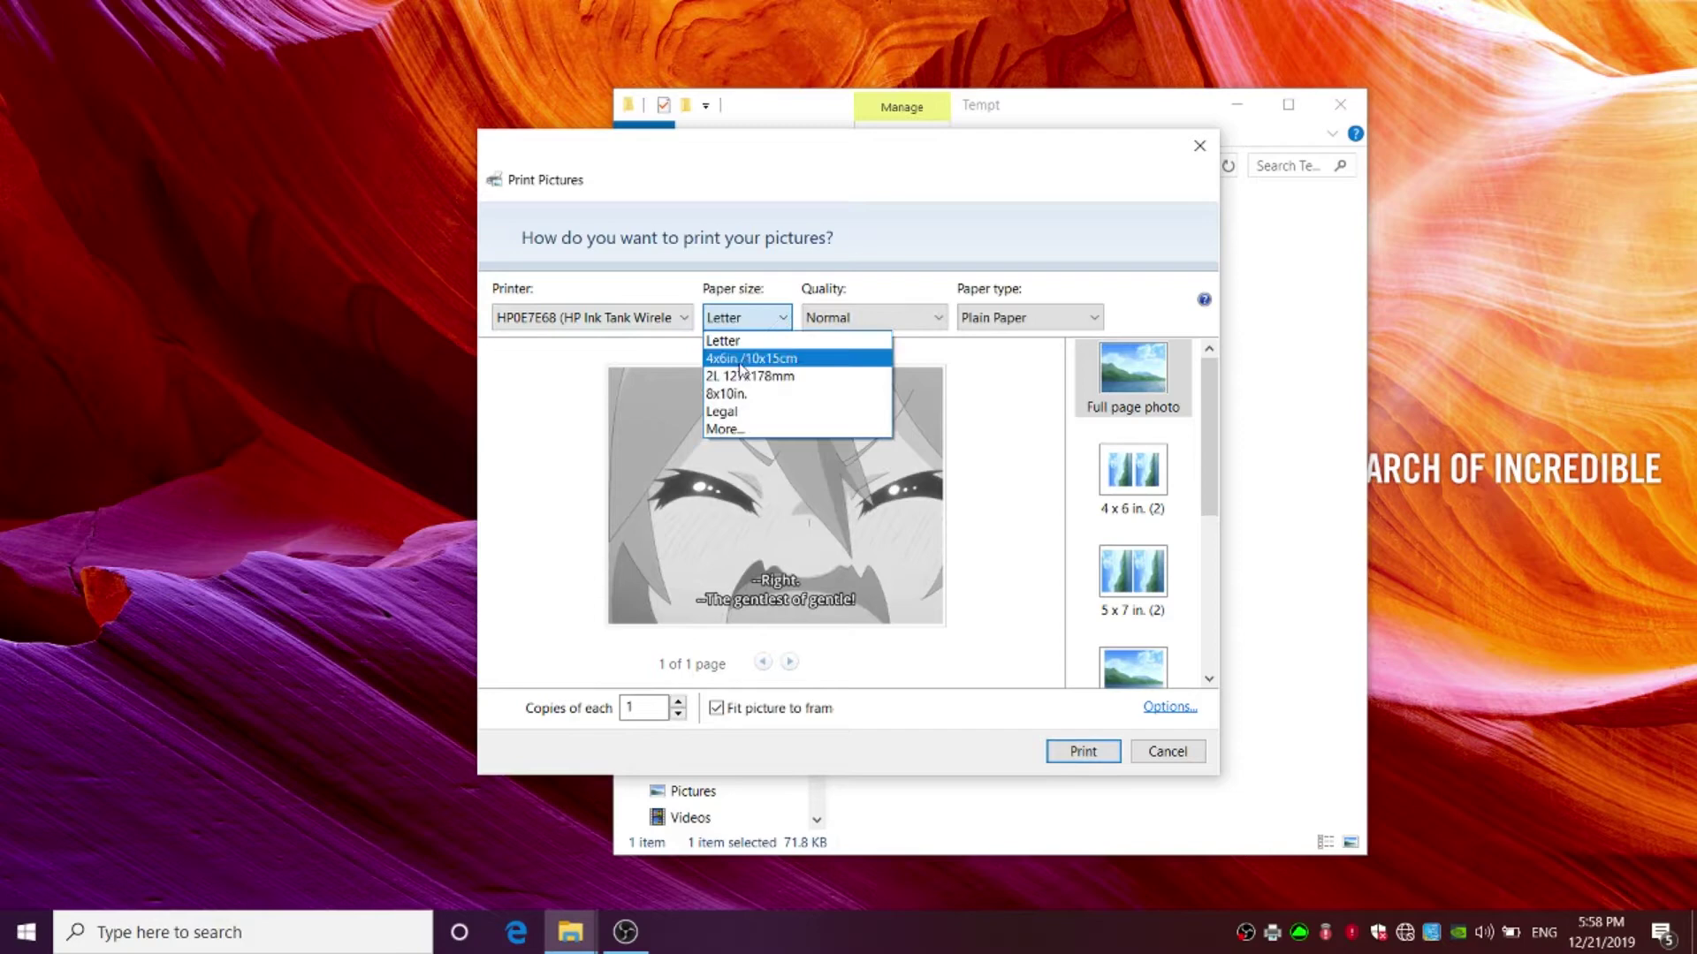
pyautogui.click(724, 431)
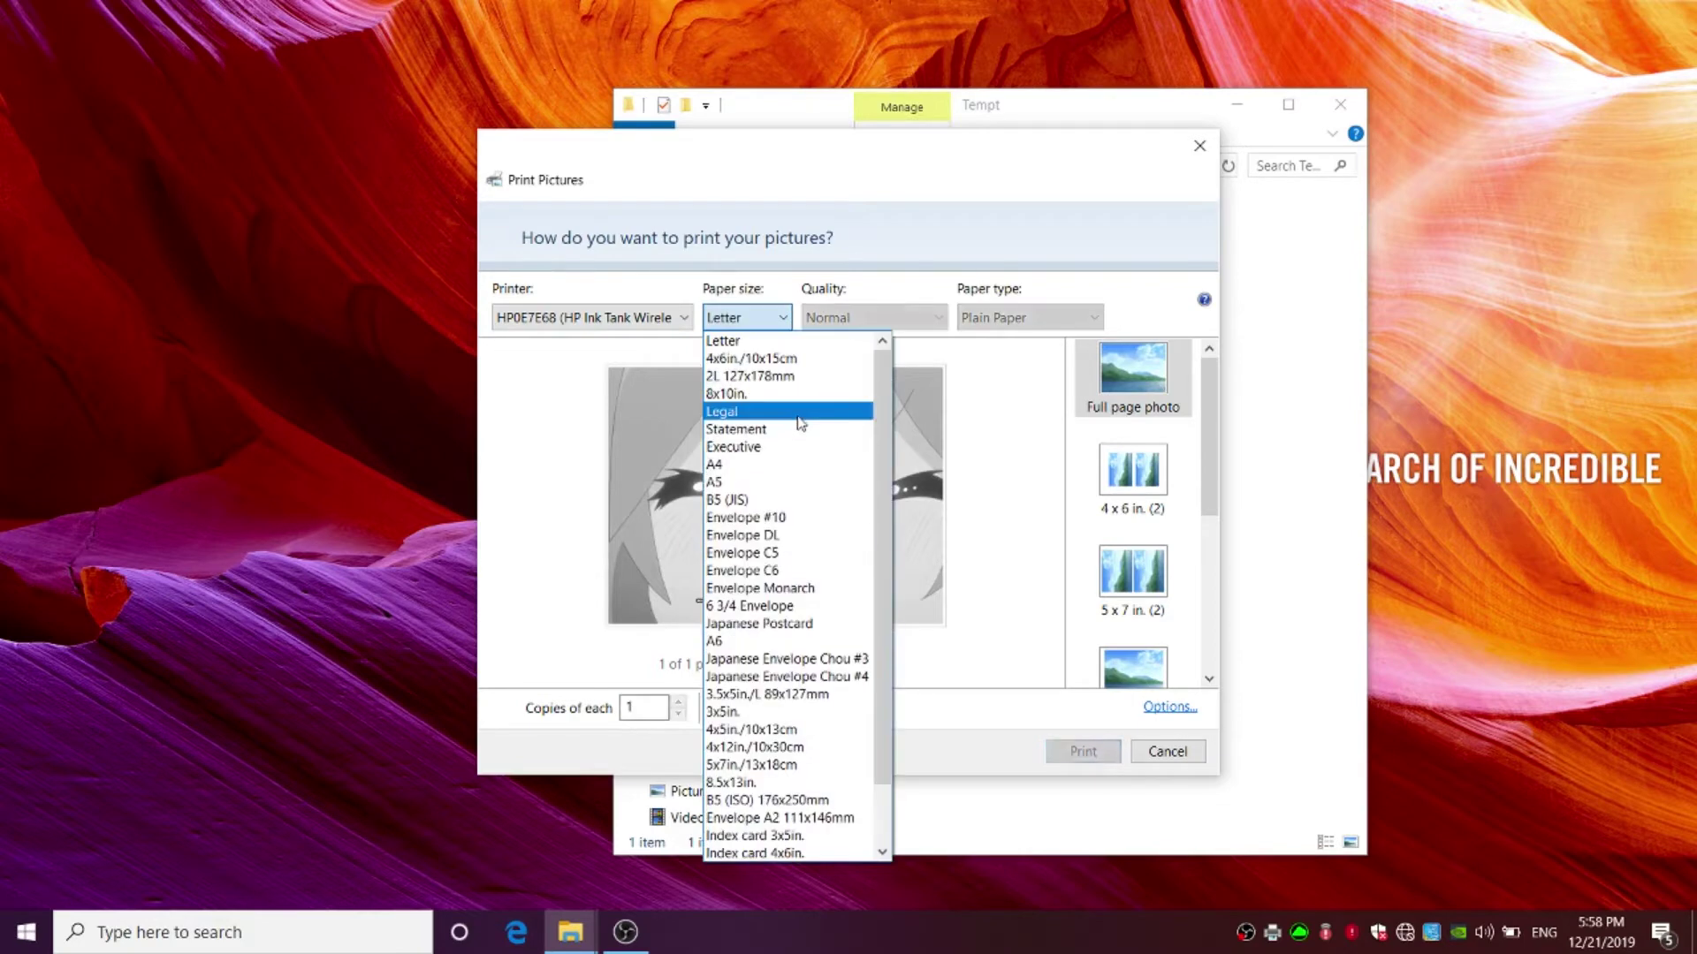
pyautogui.click(720, 466)
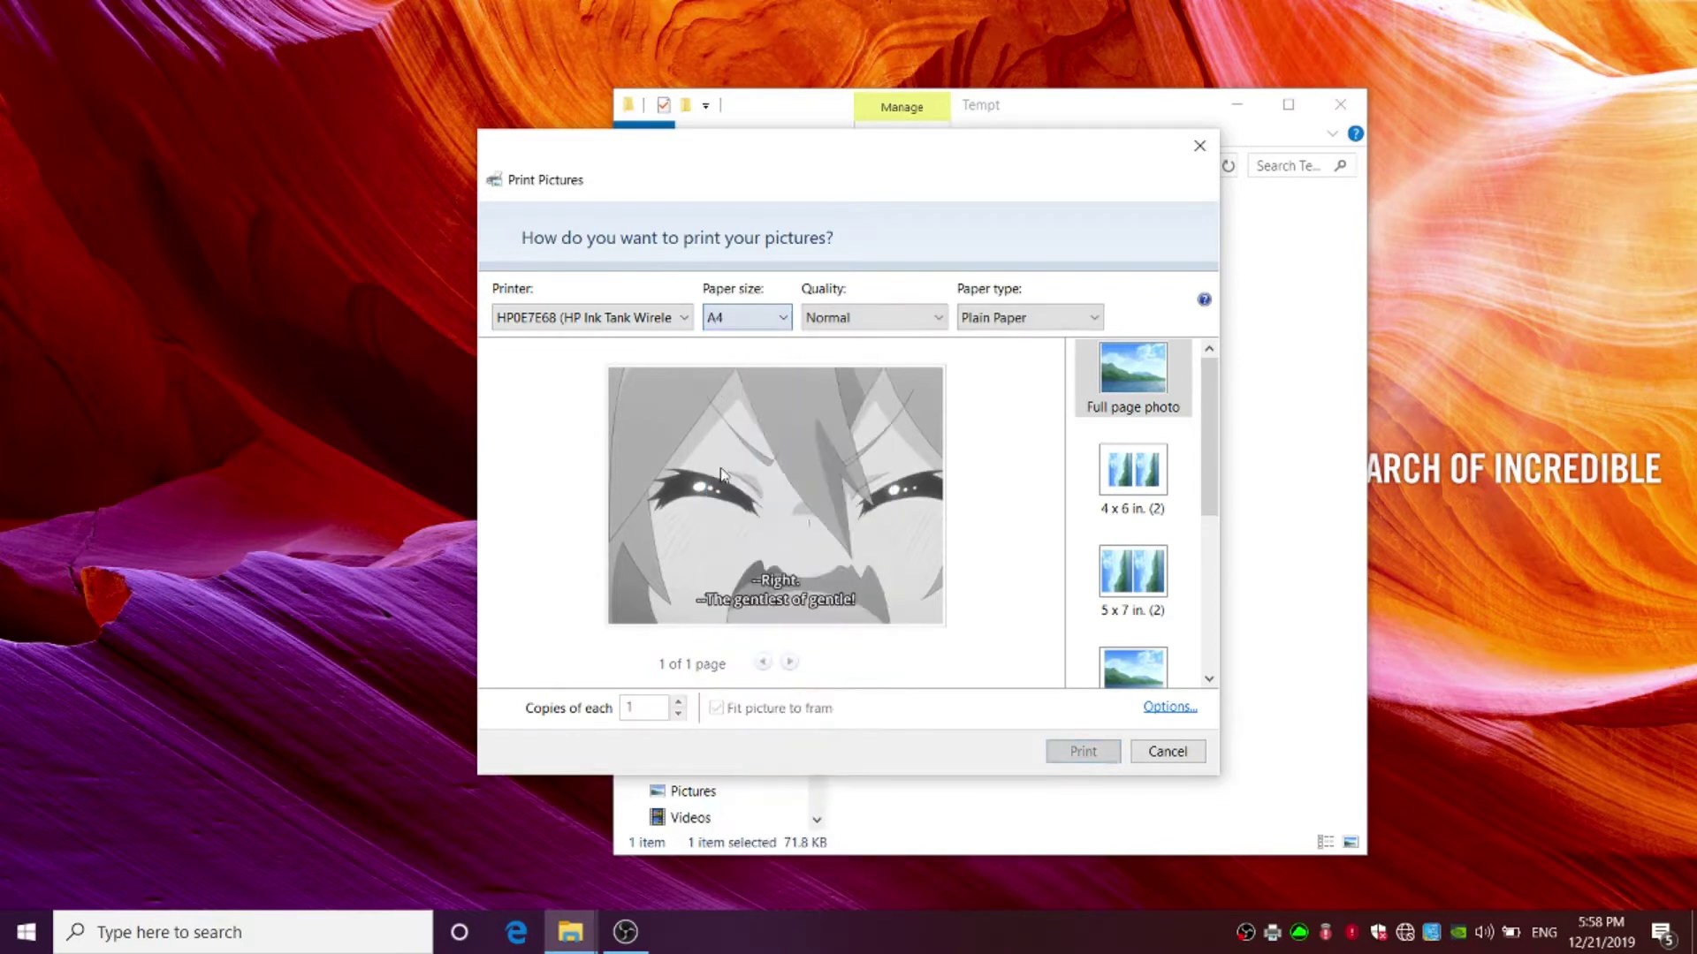
pyautogui.click(873, 322)
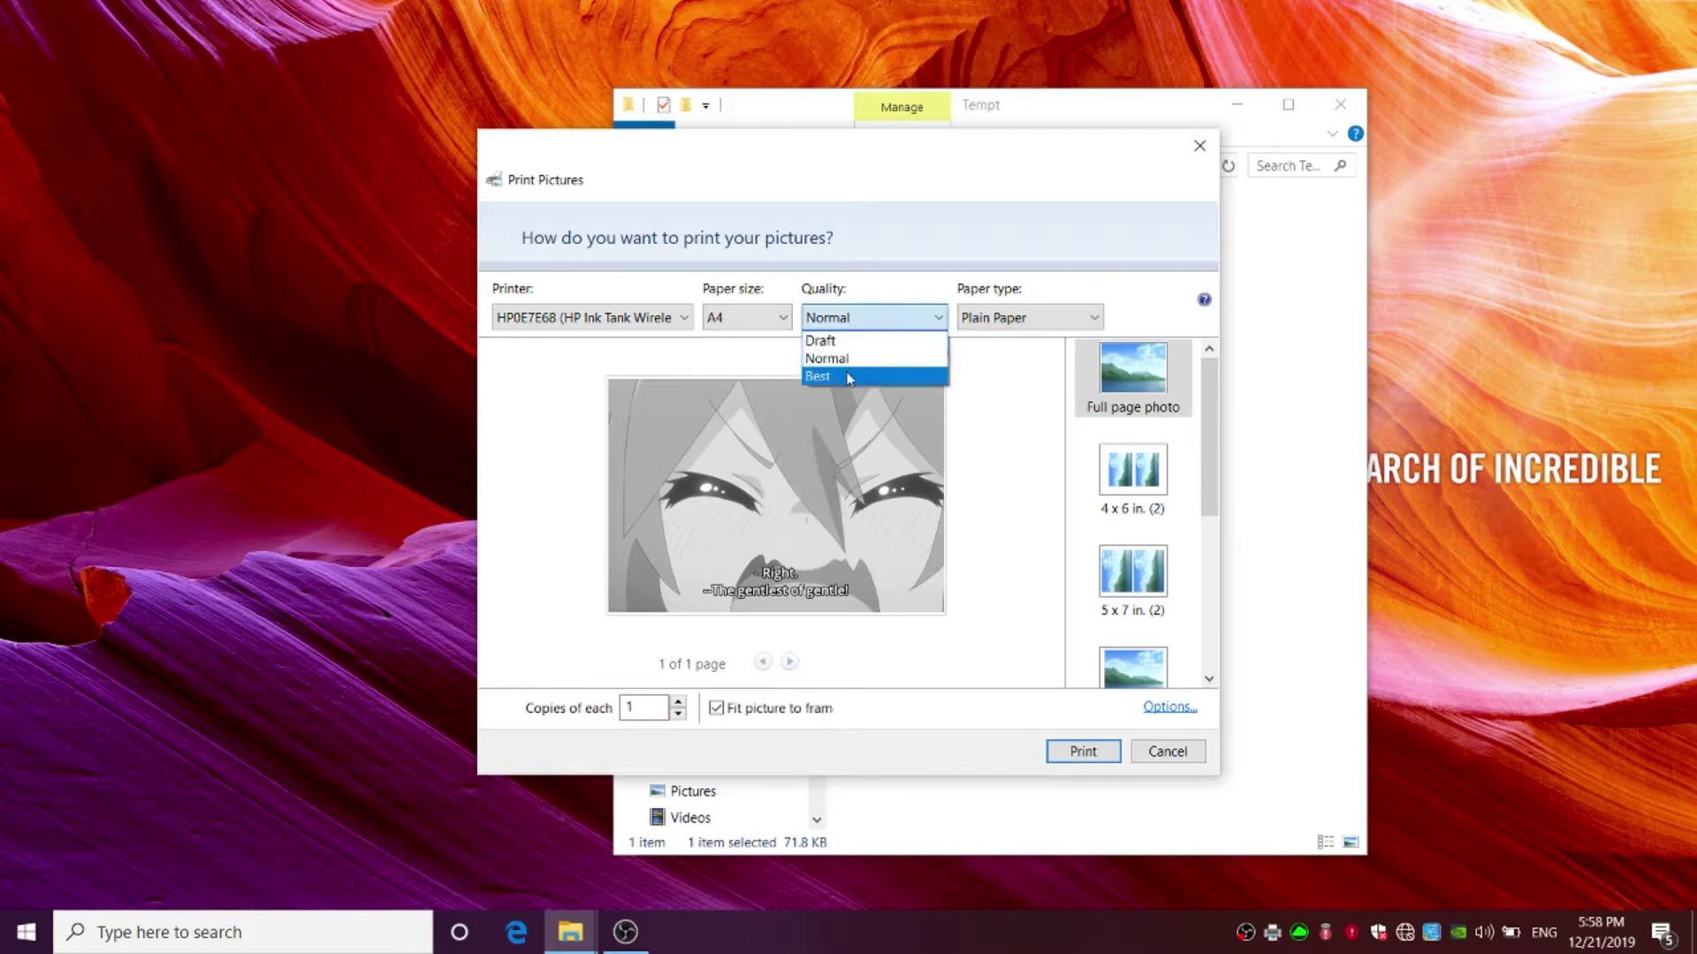
pyautogui.click(829, 377)
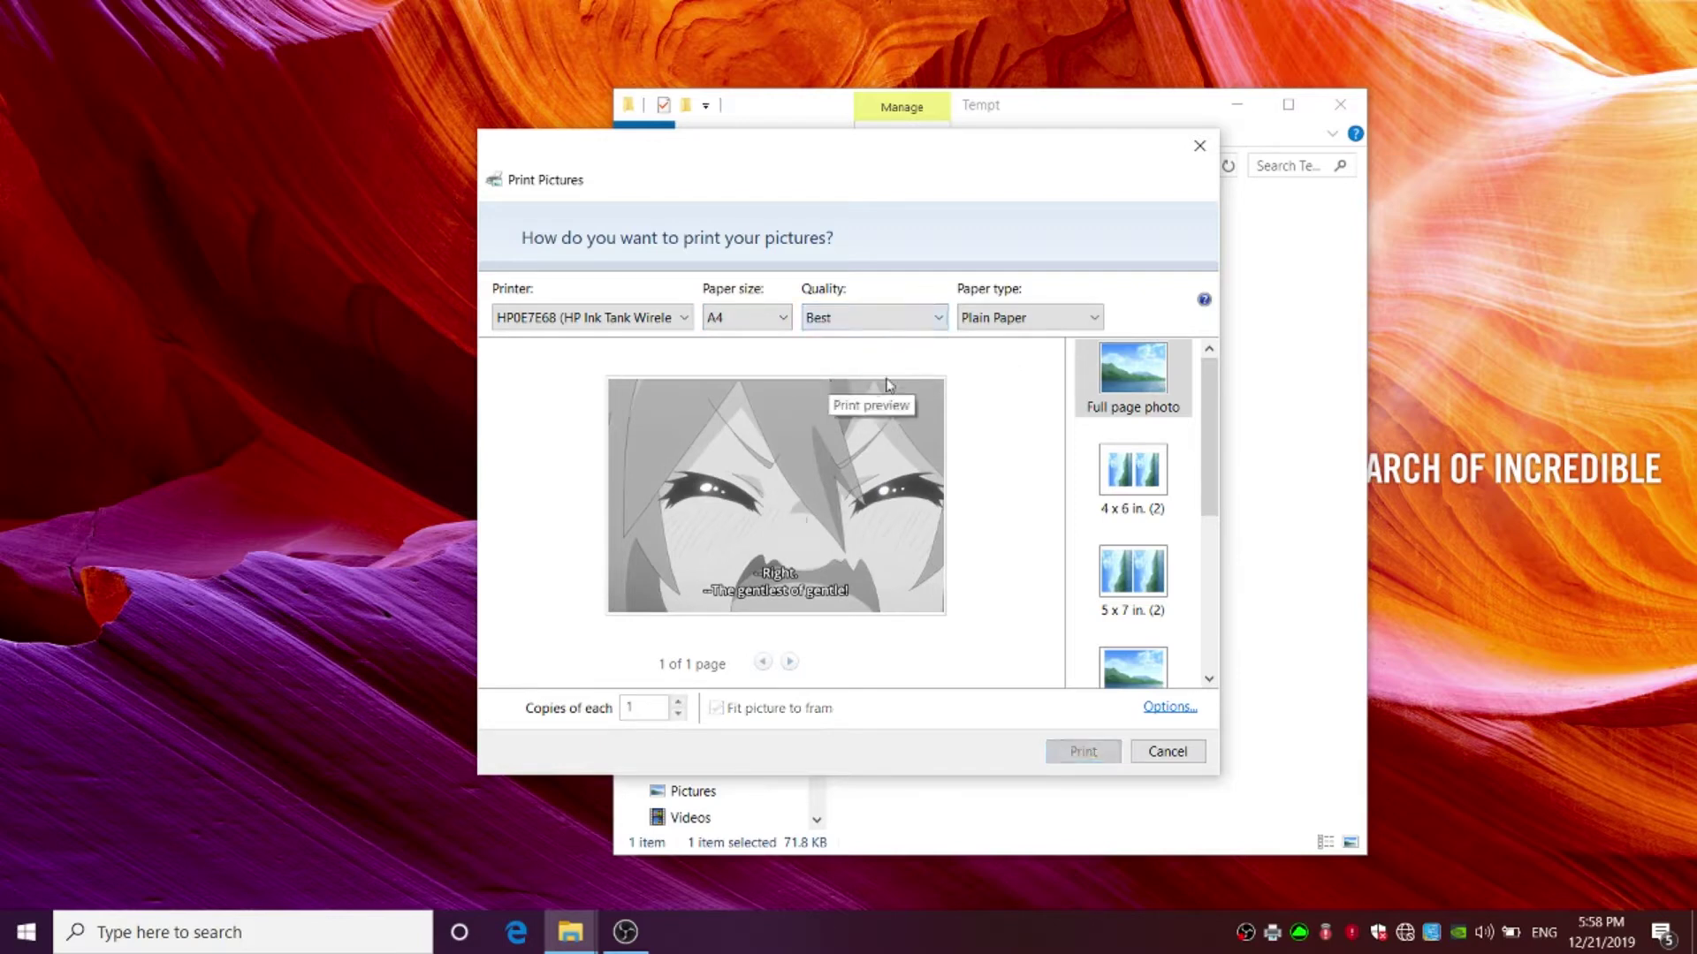
pyautogui.click(1003, 323)
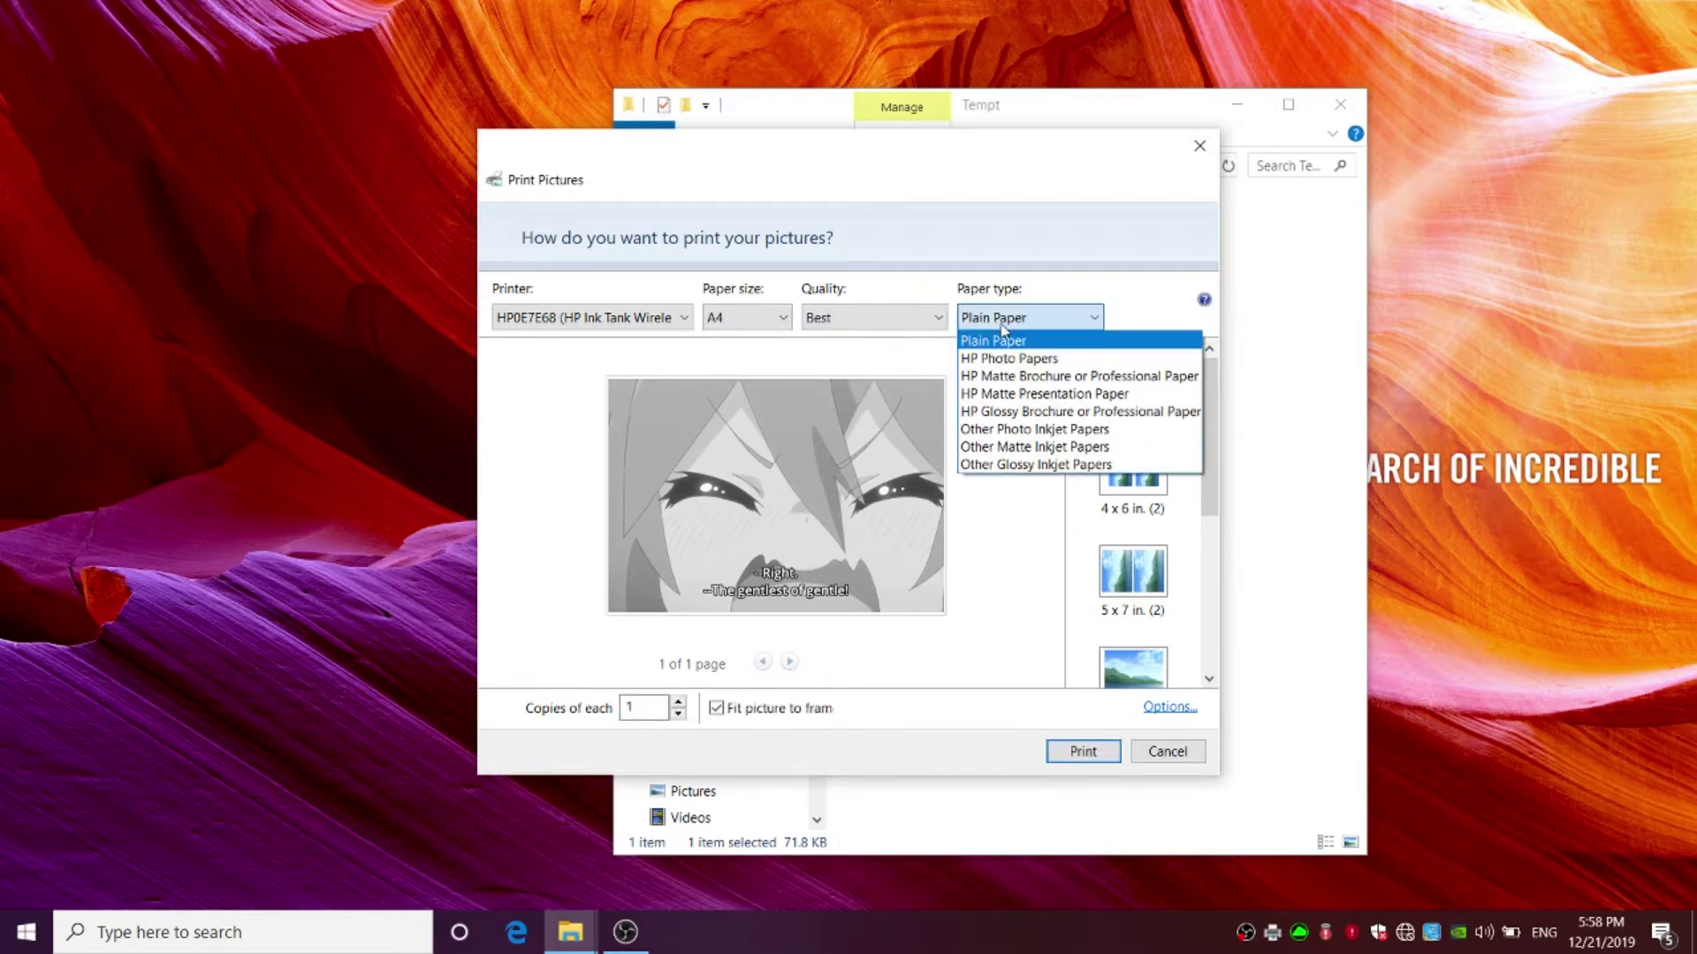
pyautogui.click(986, 345)
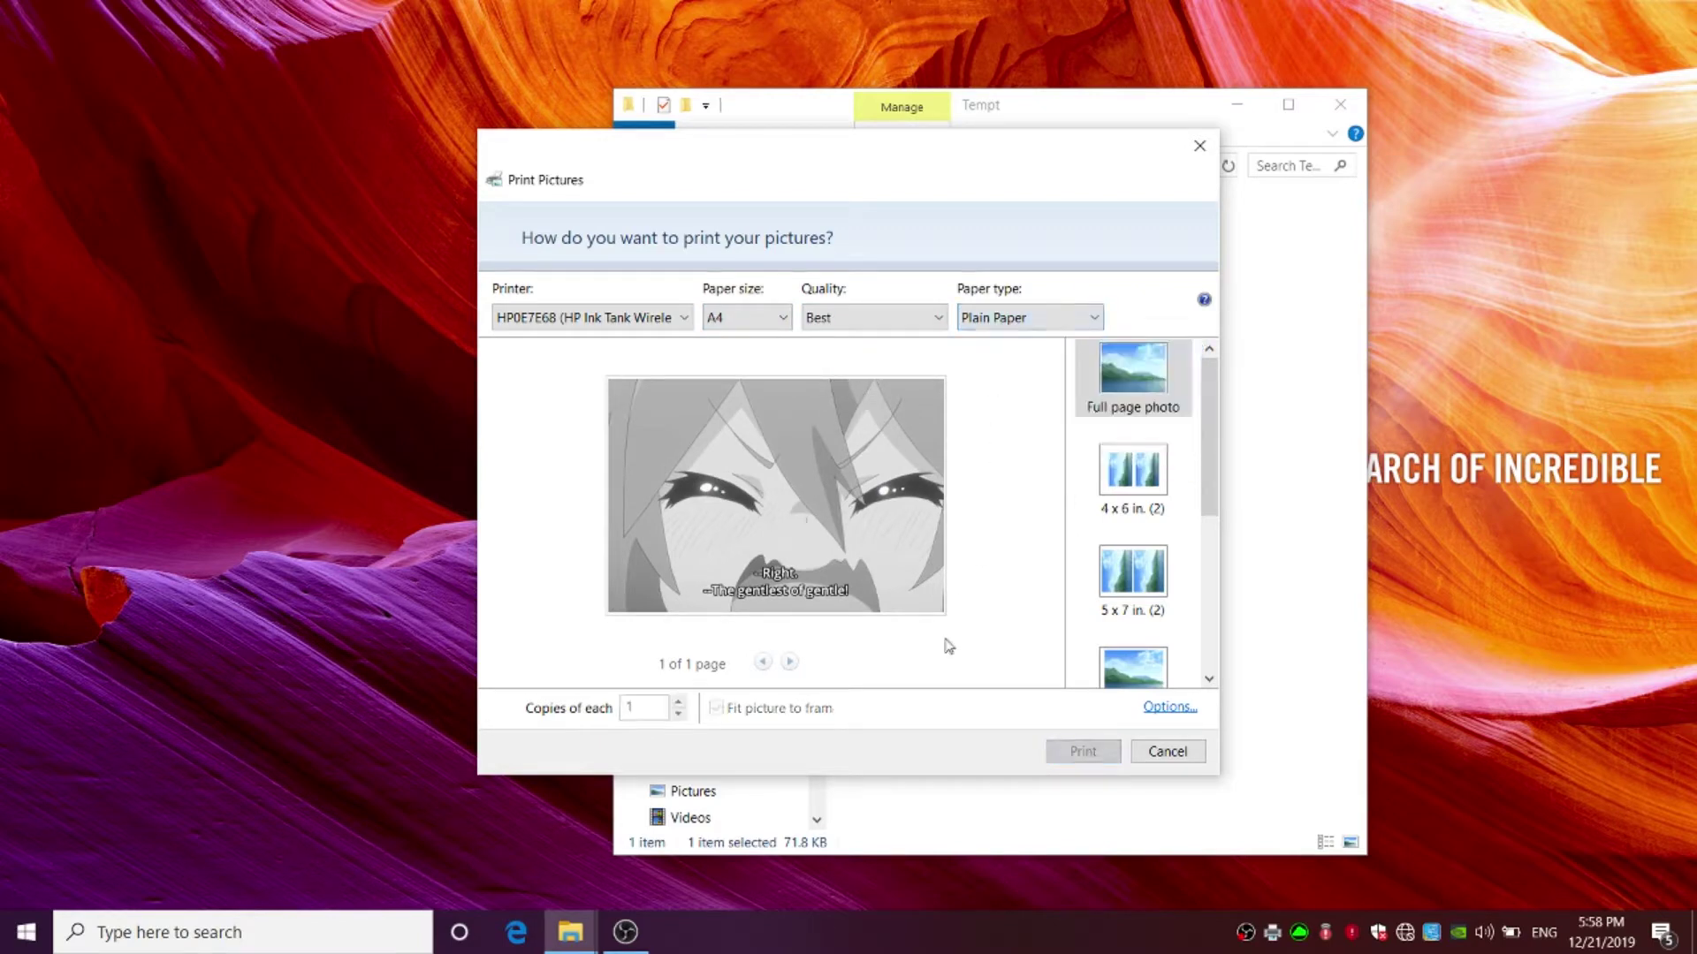
# - Turn Print in Grayscale Off in the HP printer's Paper/Quality properties and confirm
pyautogui.click(1160, 714)
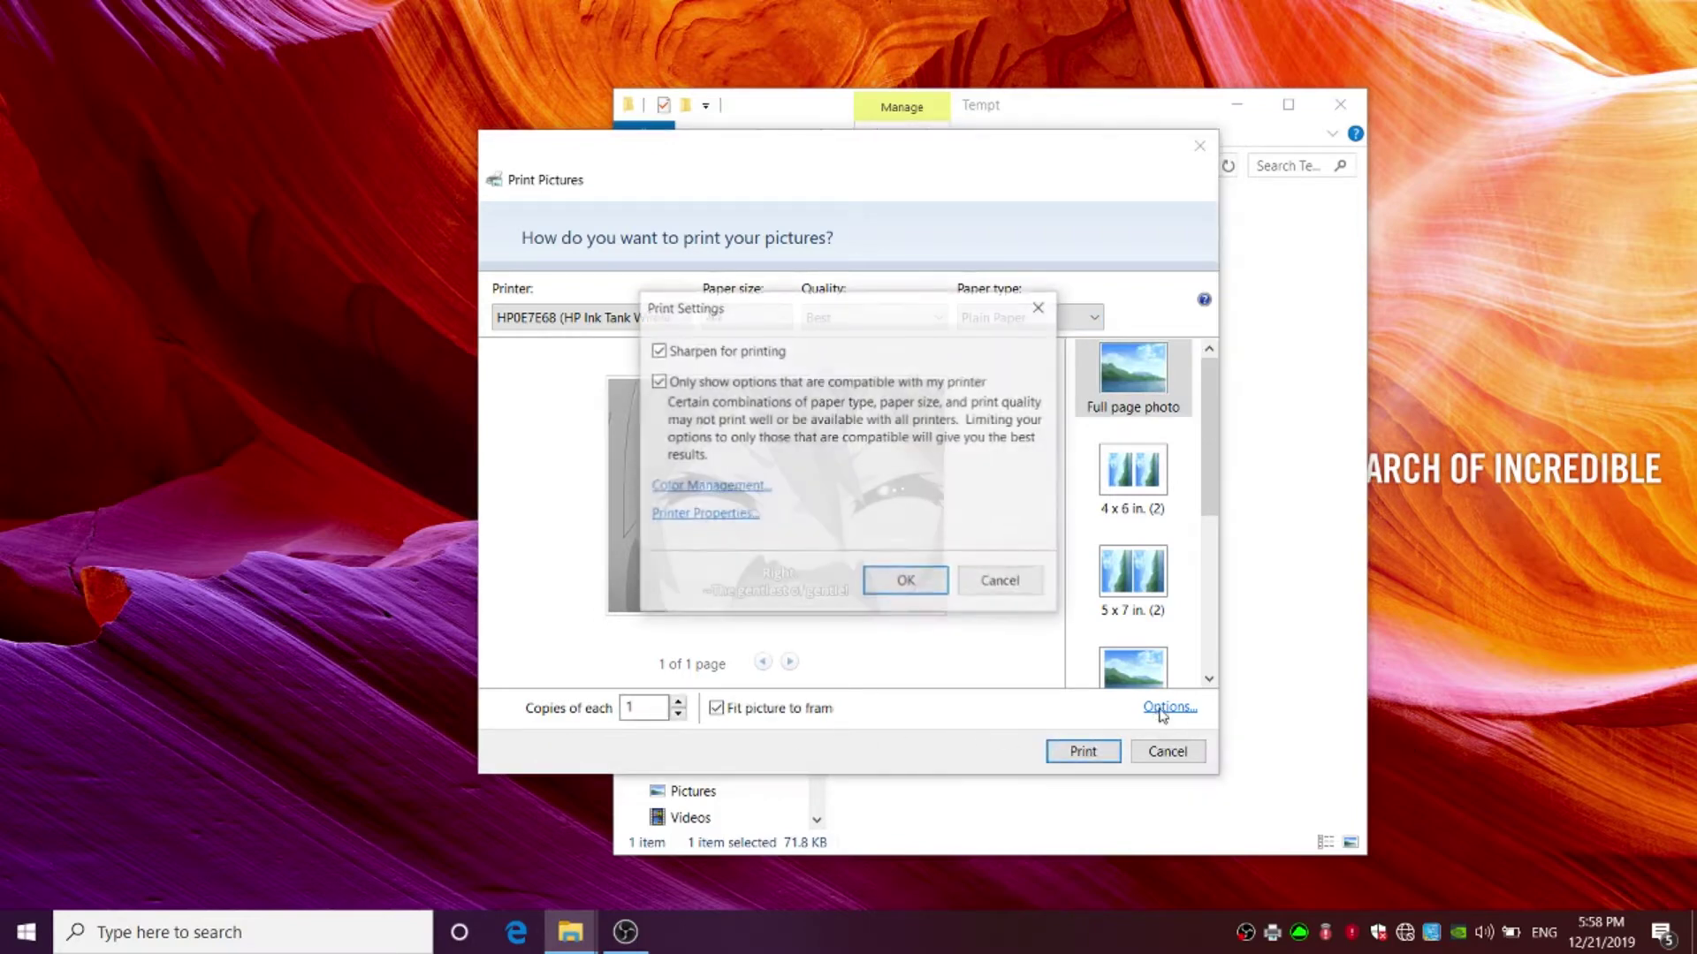
pyautogui.click(702, 515)
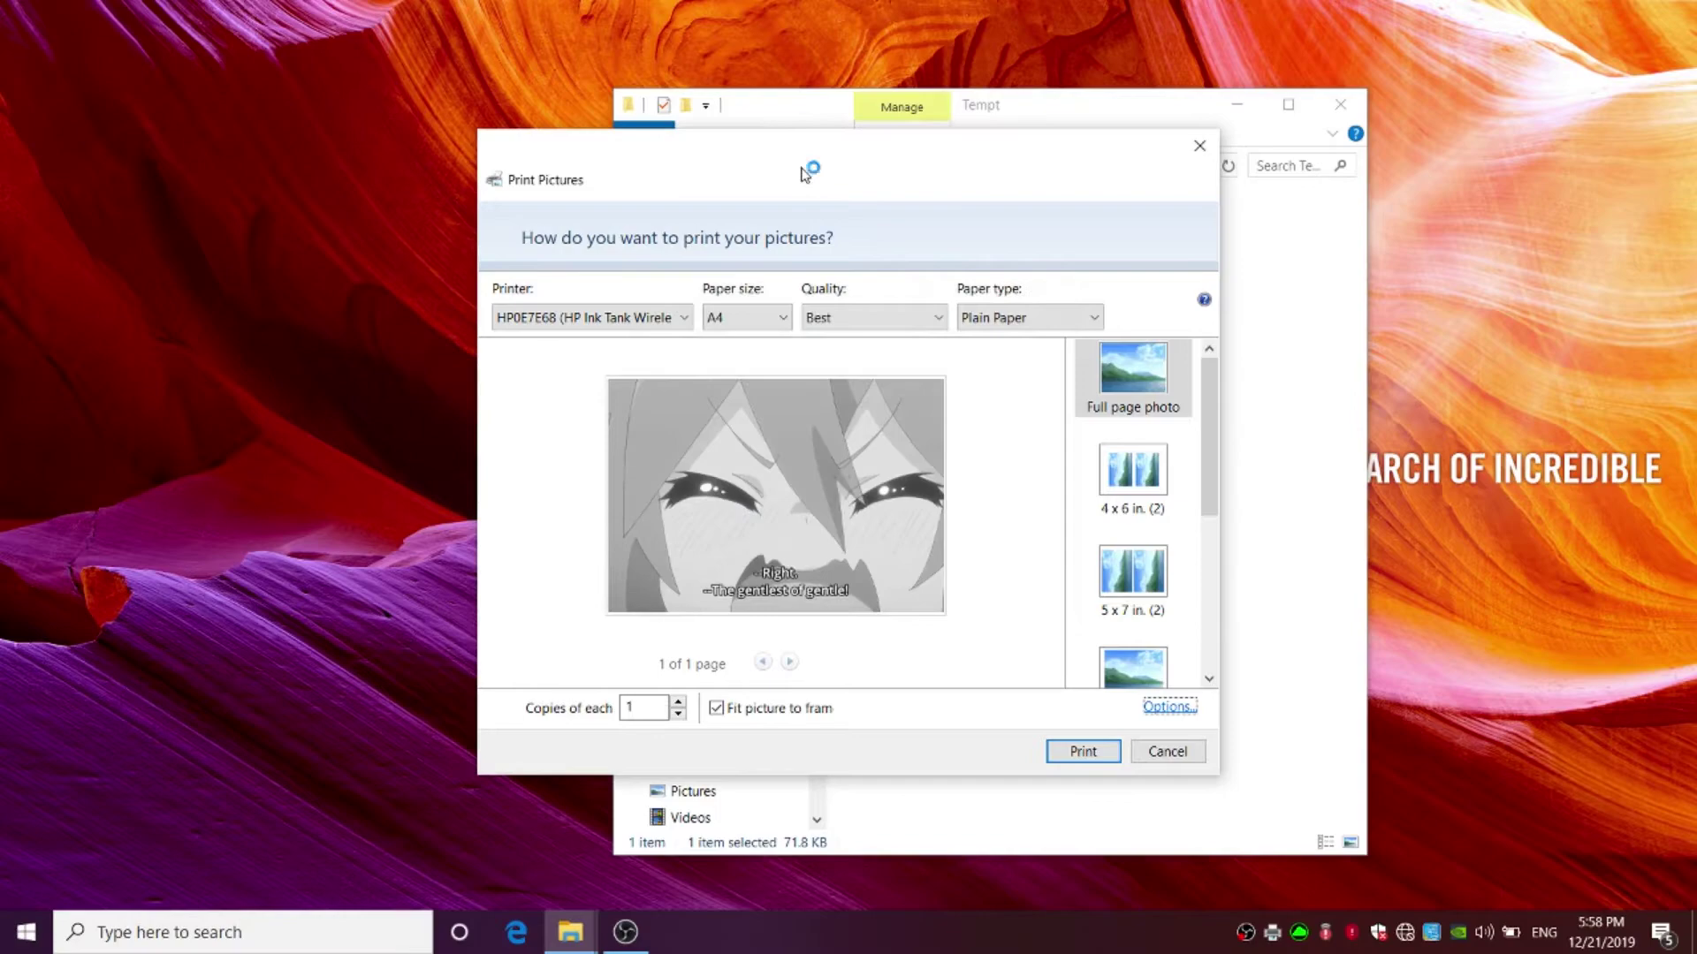
pyautogui.moveTo(805, 131); pyautogui.dragTo(1294, 134)
pyautogui.click(1121, 156)
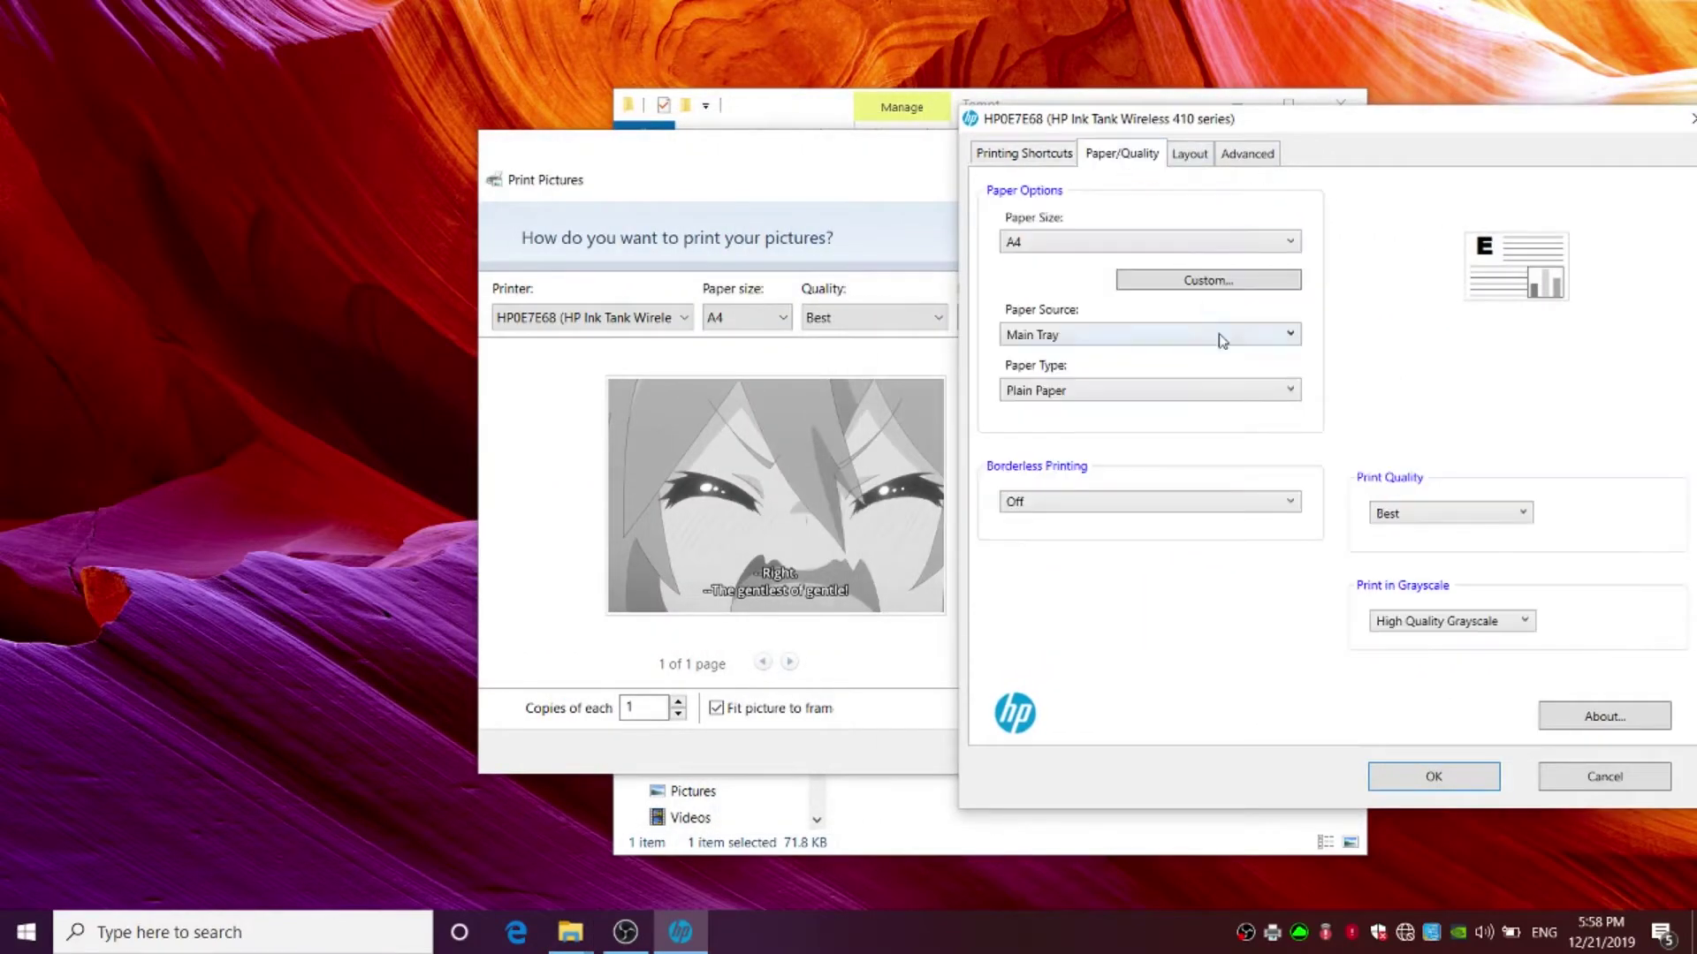
pyautogui.click(1425, 622)
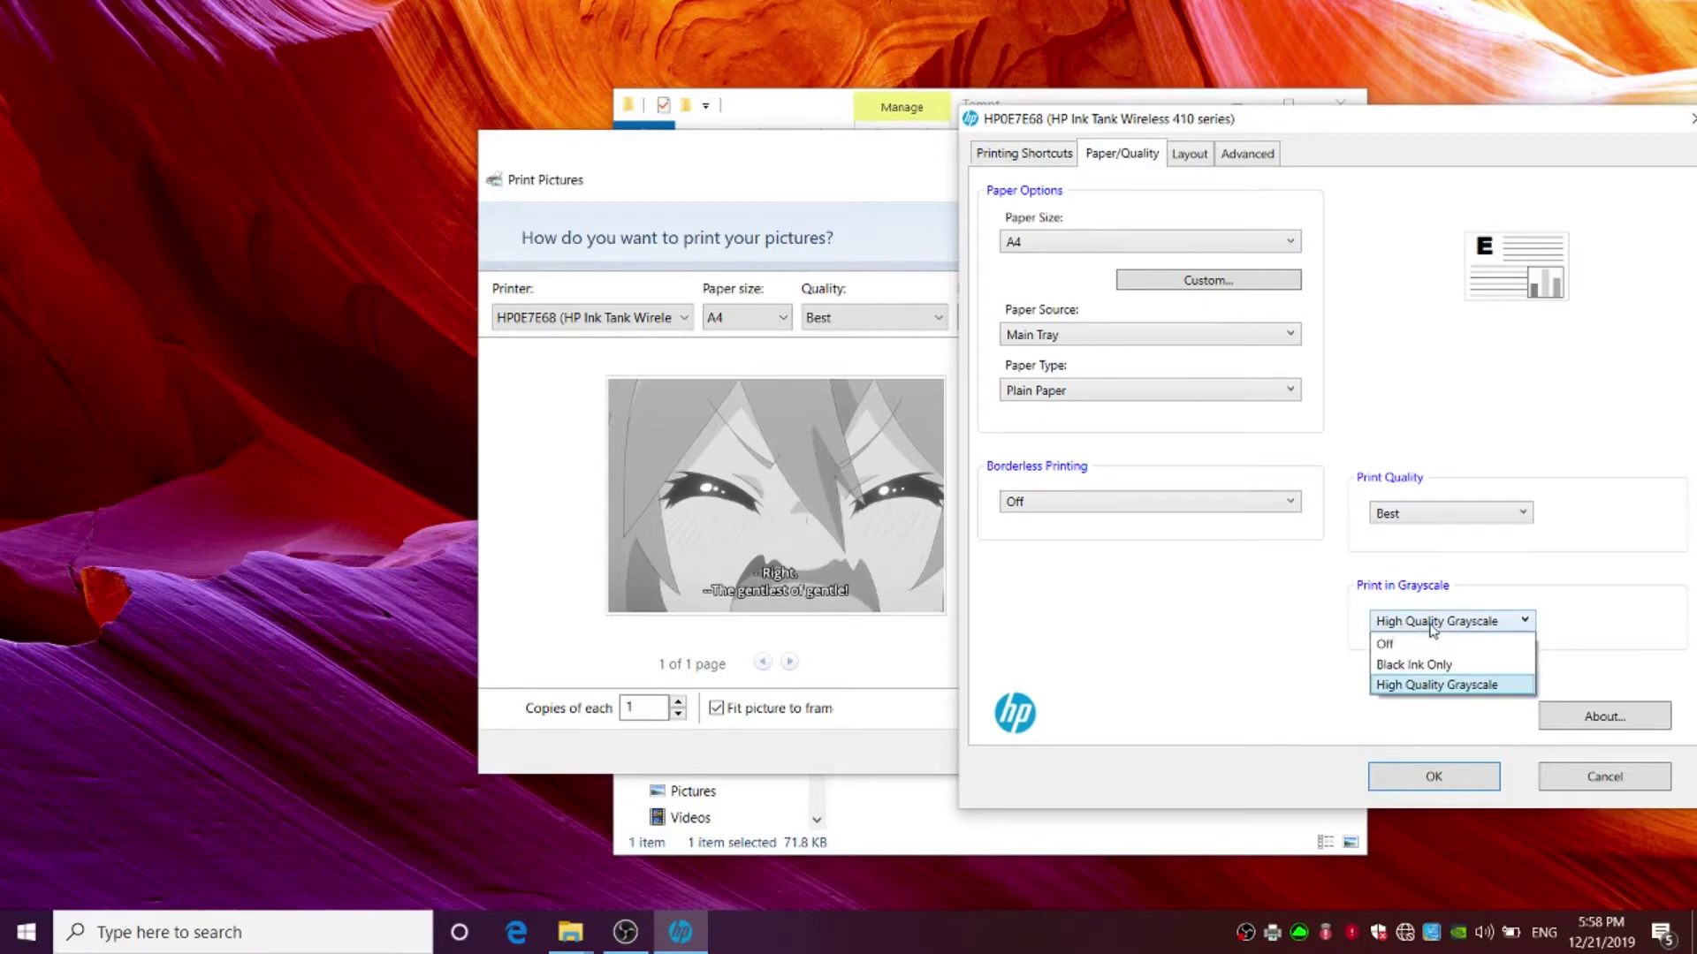
pyautogui.click(1392, 646)
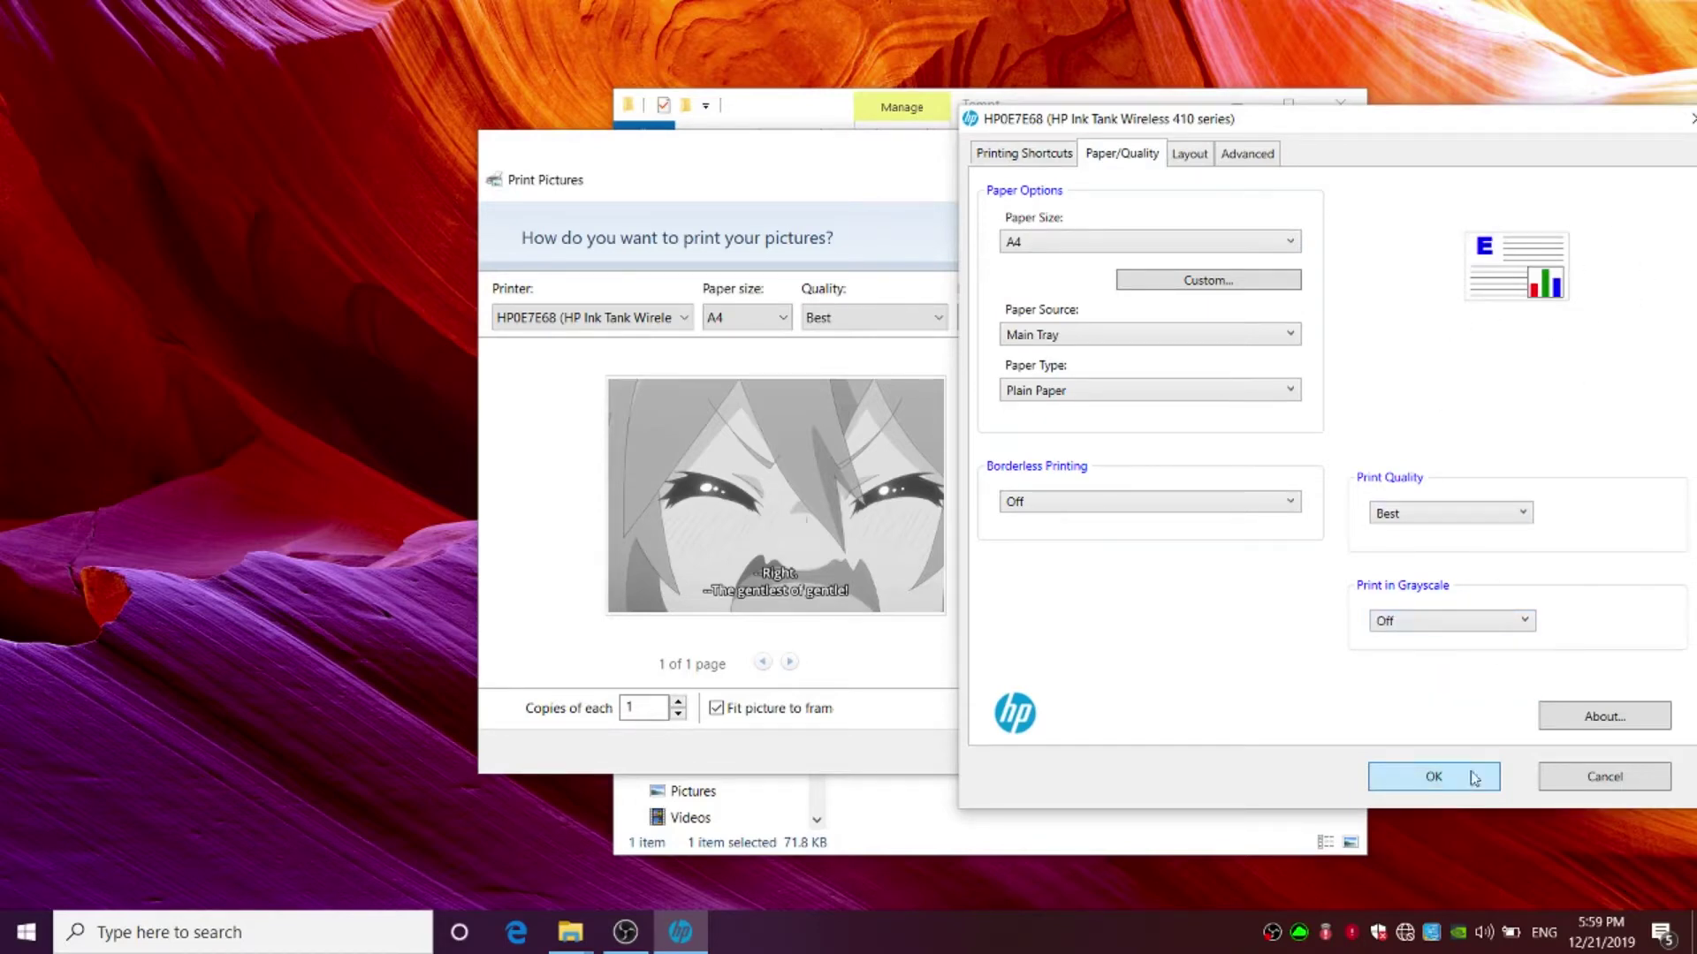
pyautogui.click(1420, 778)
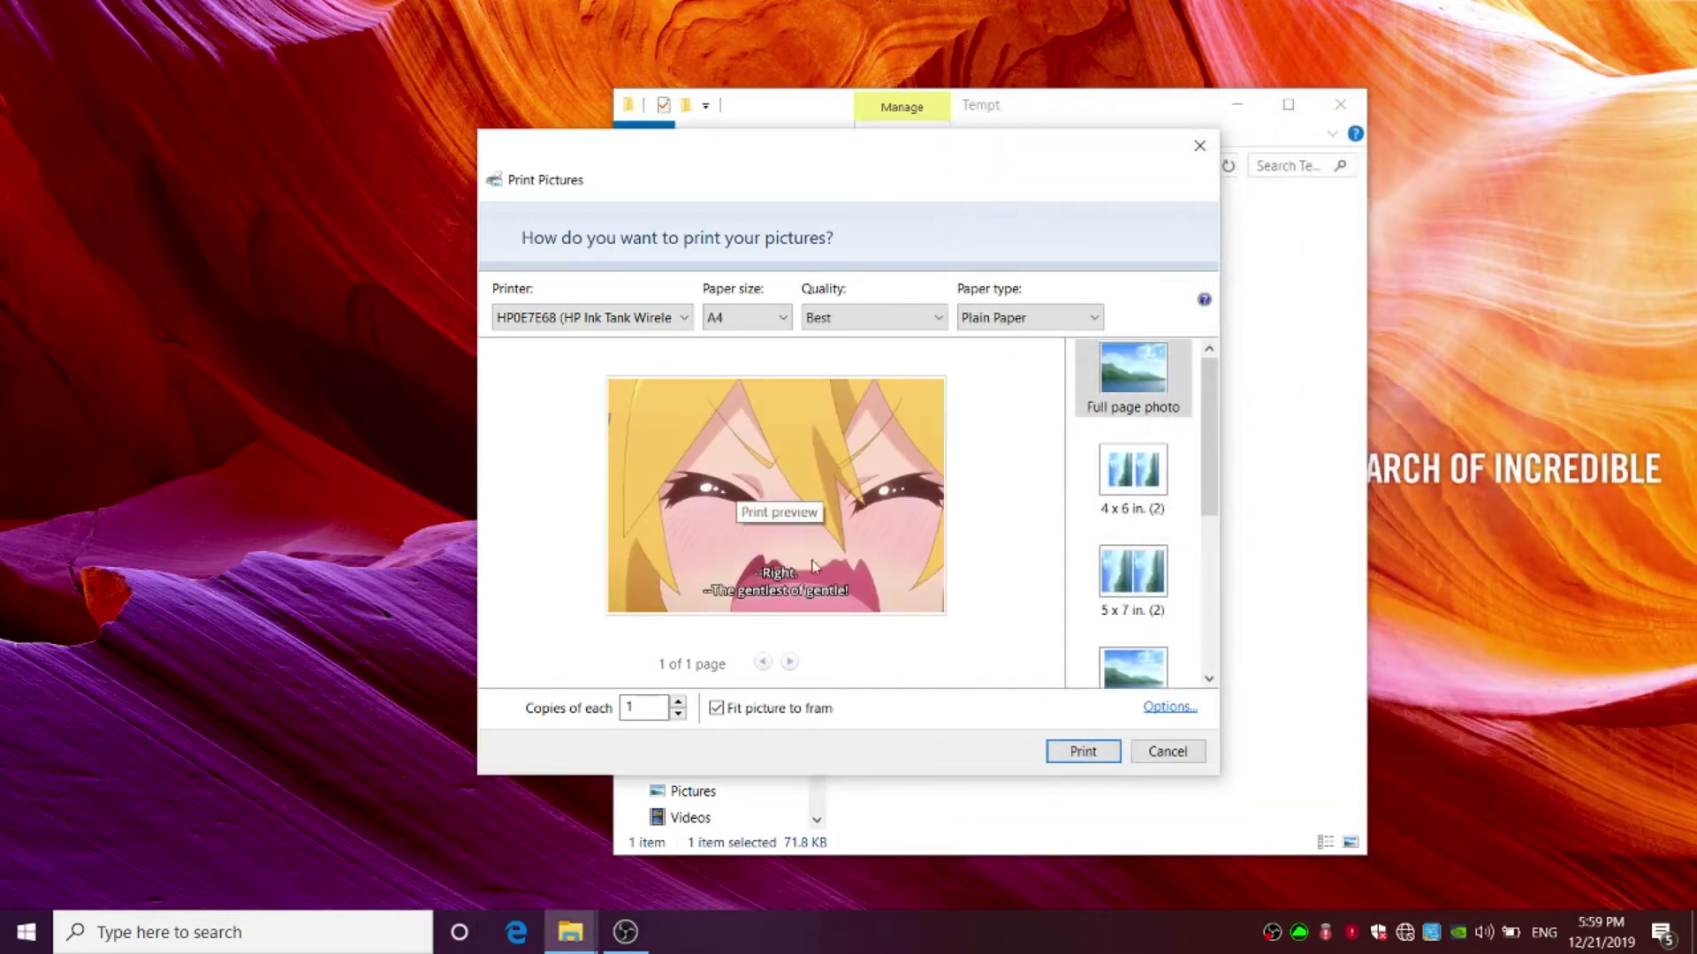
# - Print image.jpg in full colour on the HP printer
pyautogui.click(1084, 753)
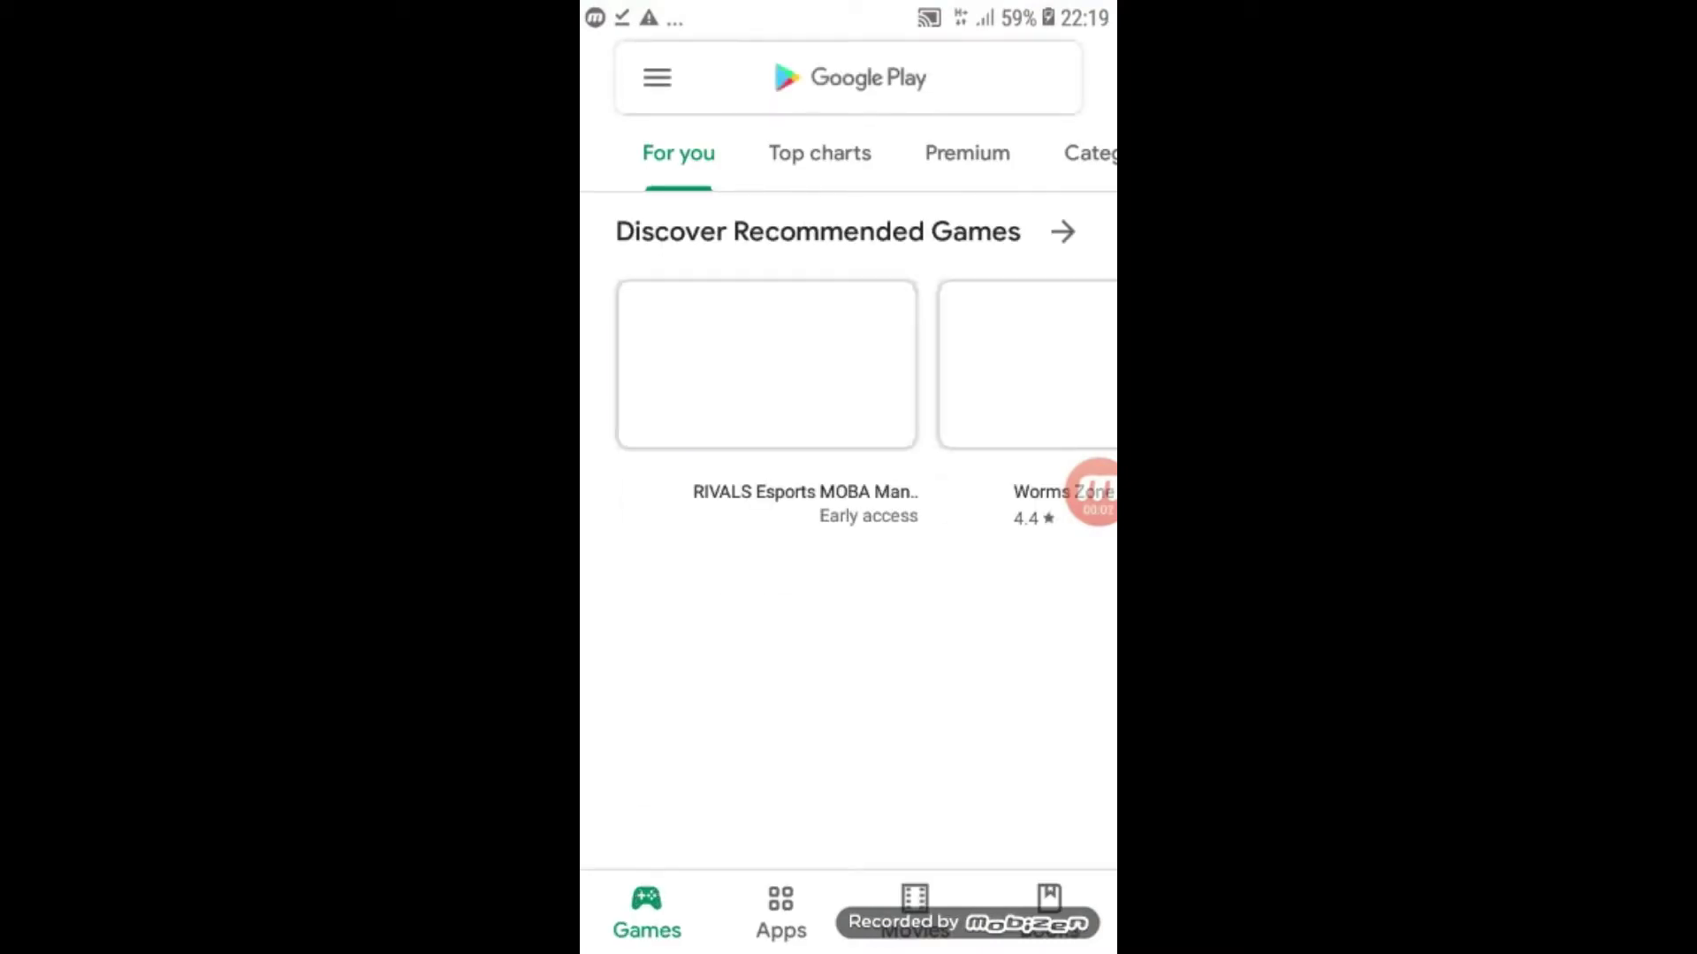
# - Search the Play Store for 'hp smart' and install the HP Smart app
pyautogui.click(773, 62)
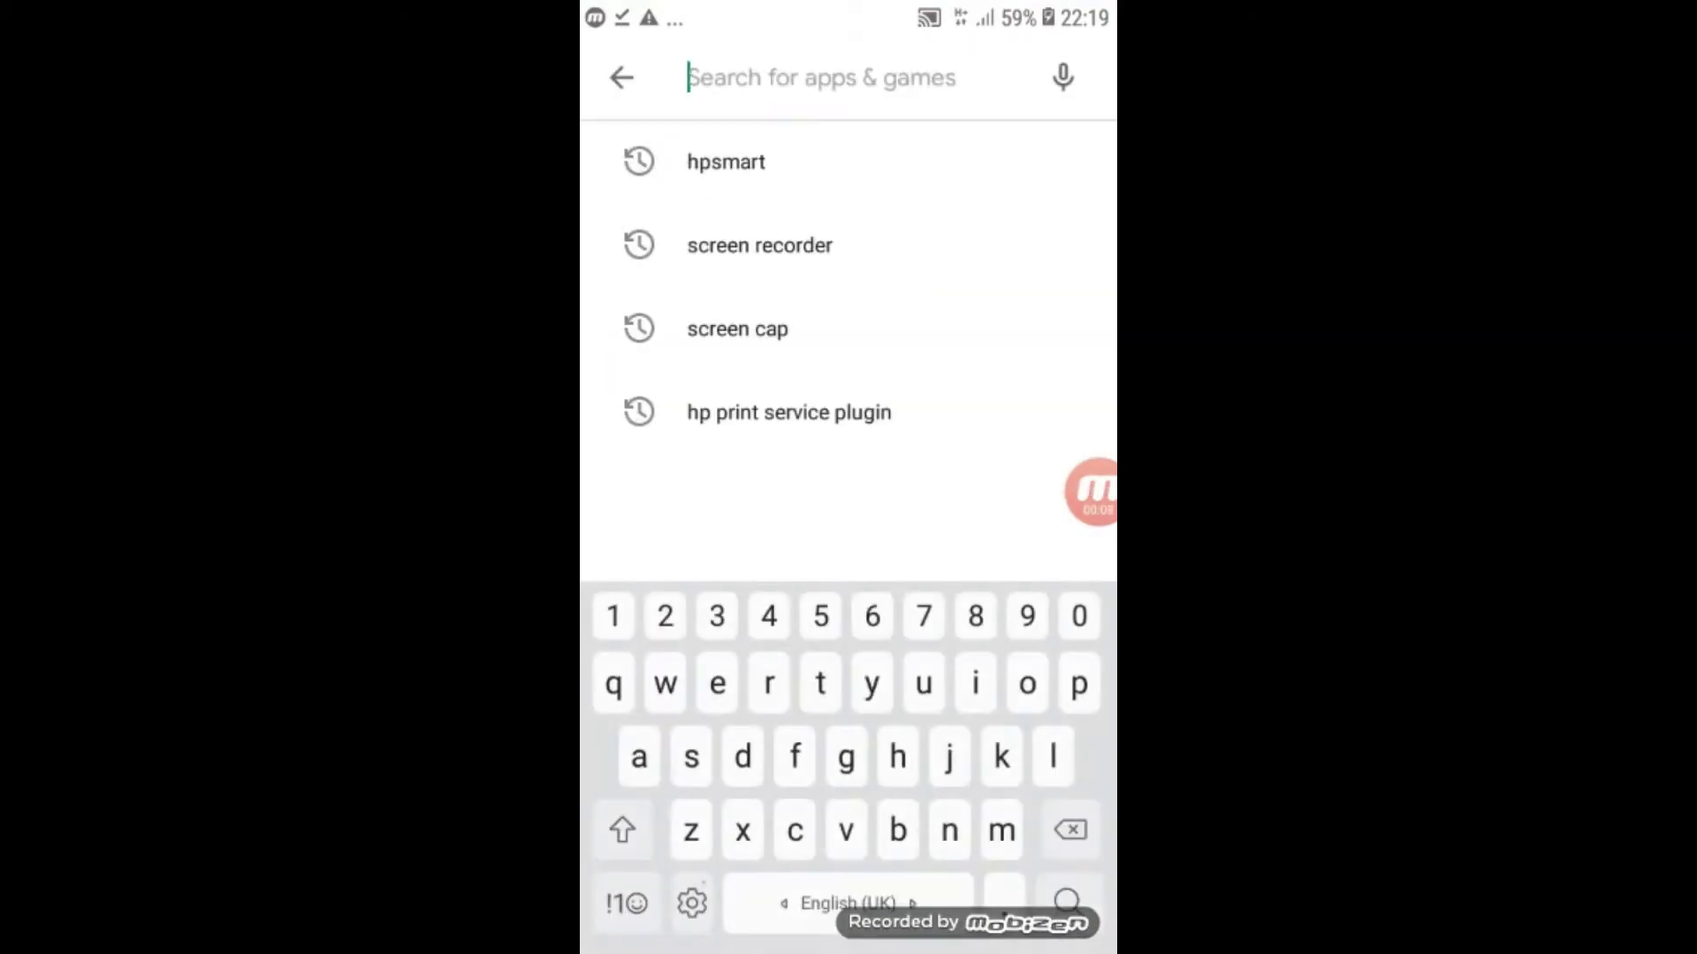
pyautogui.write('hp smart')
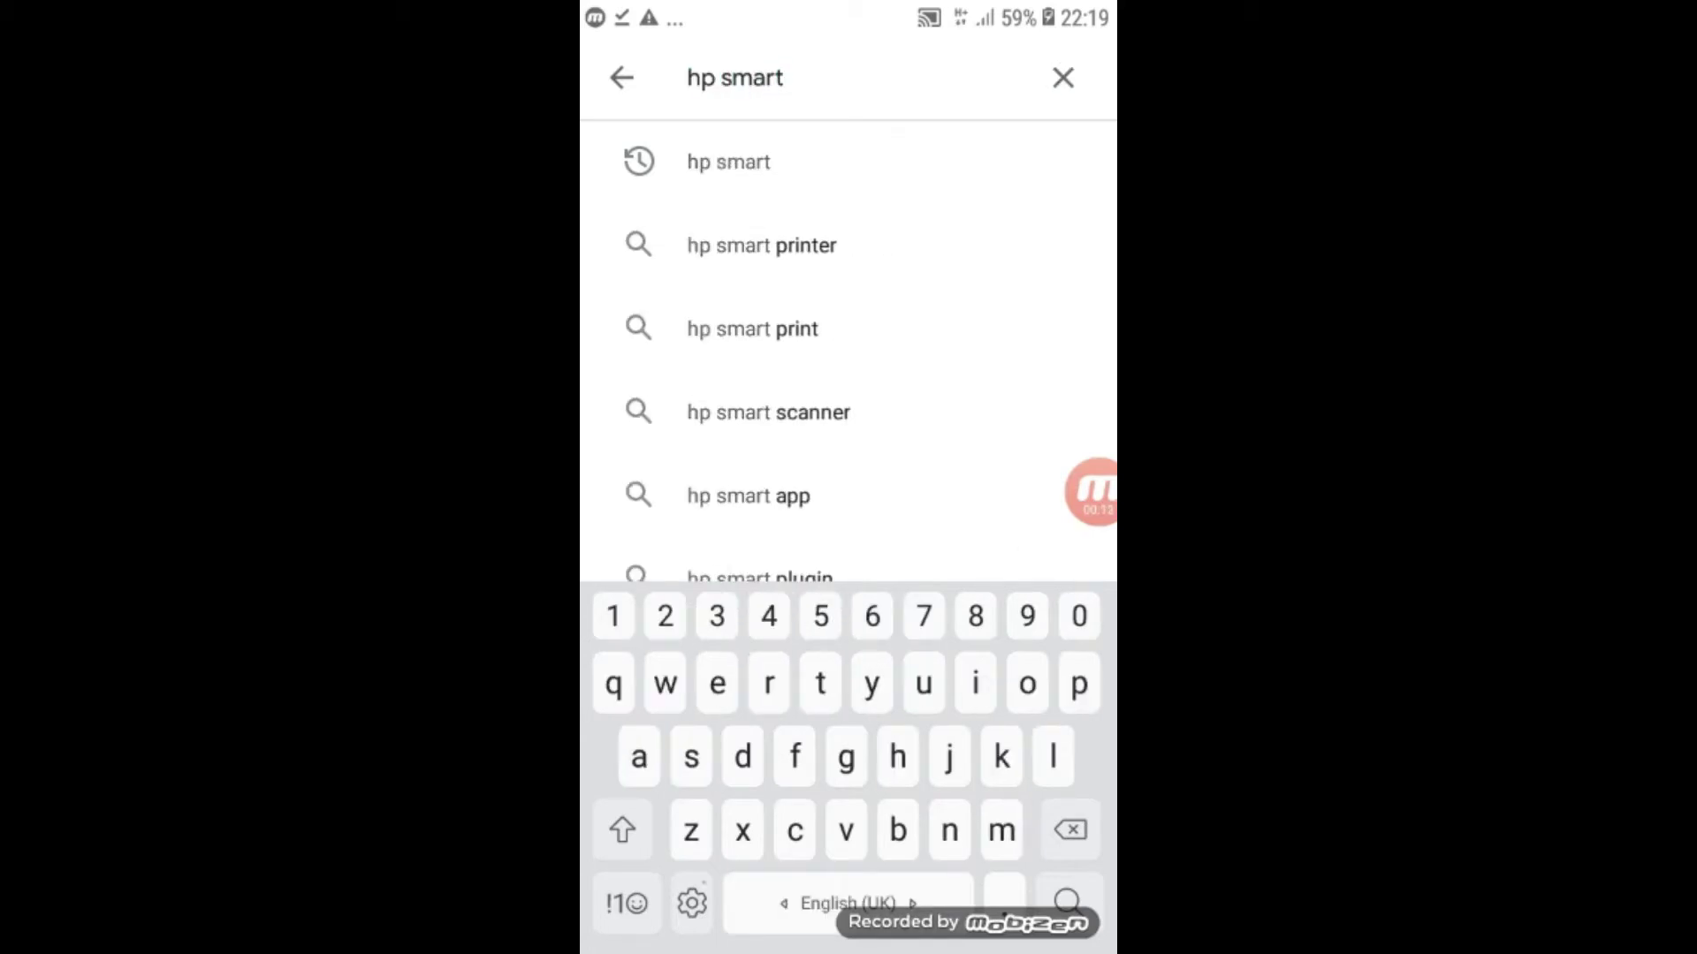
pyautogui.press('Return')
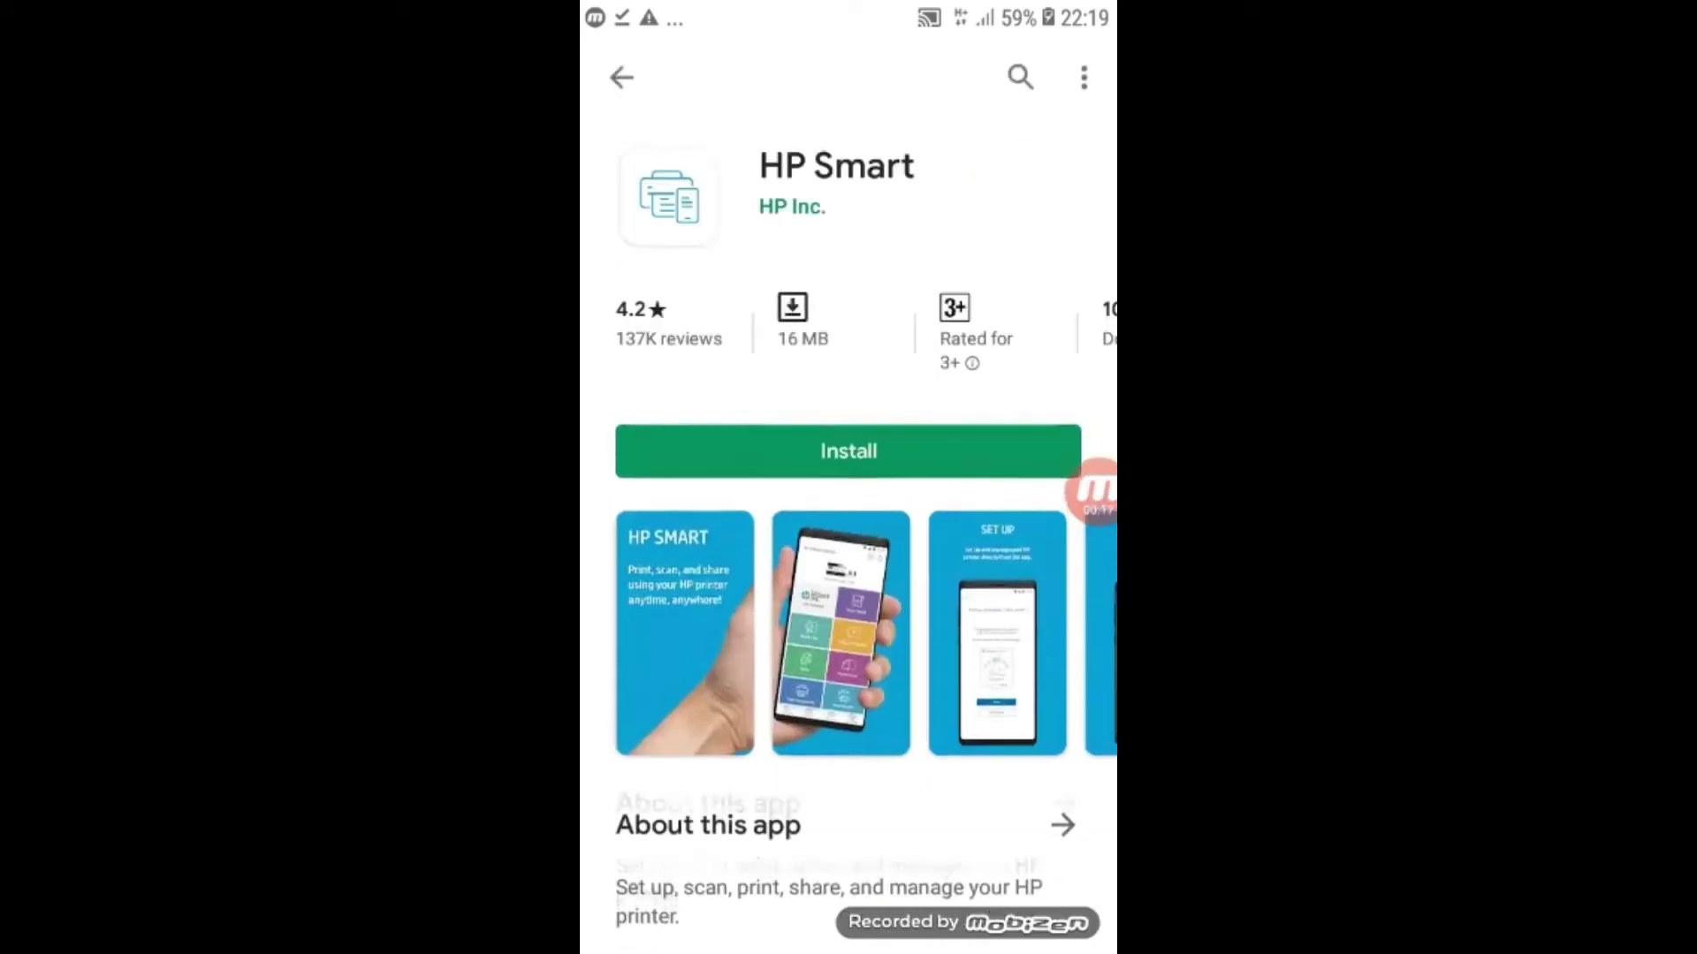
pyautogui.click(849, 450)
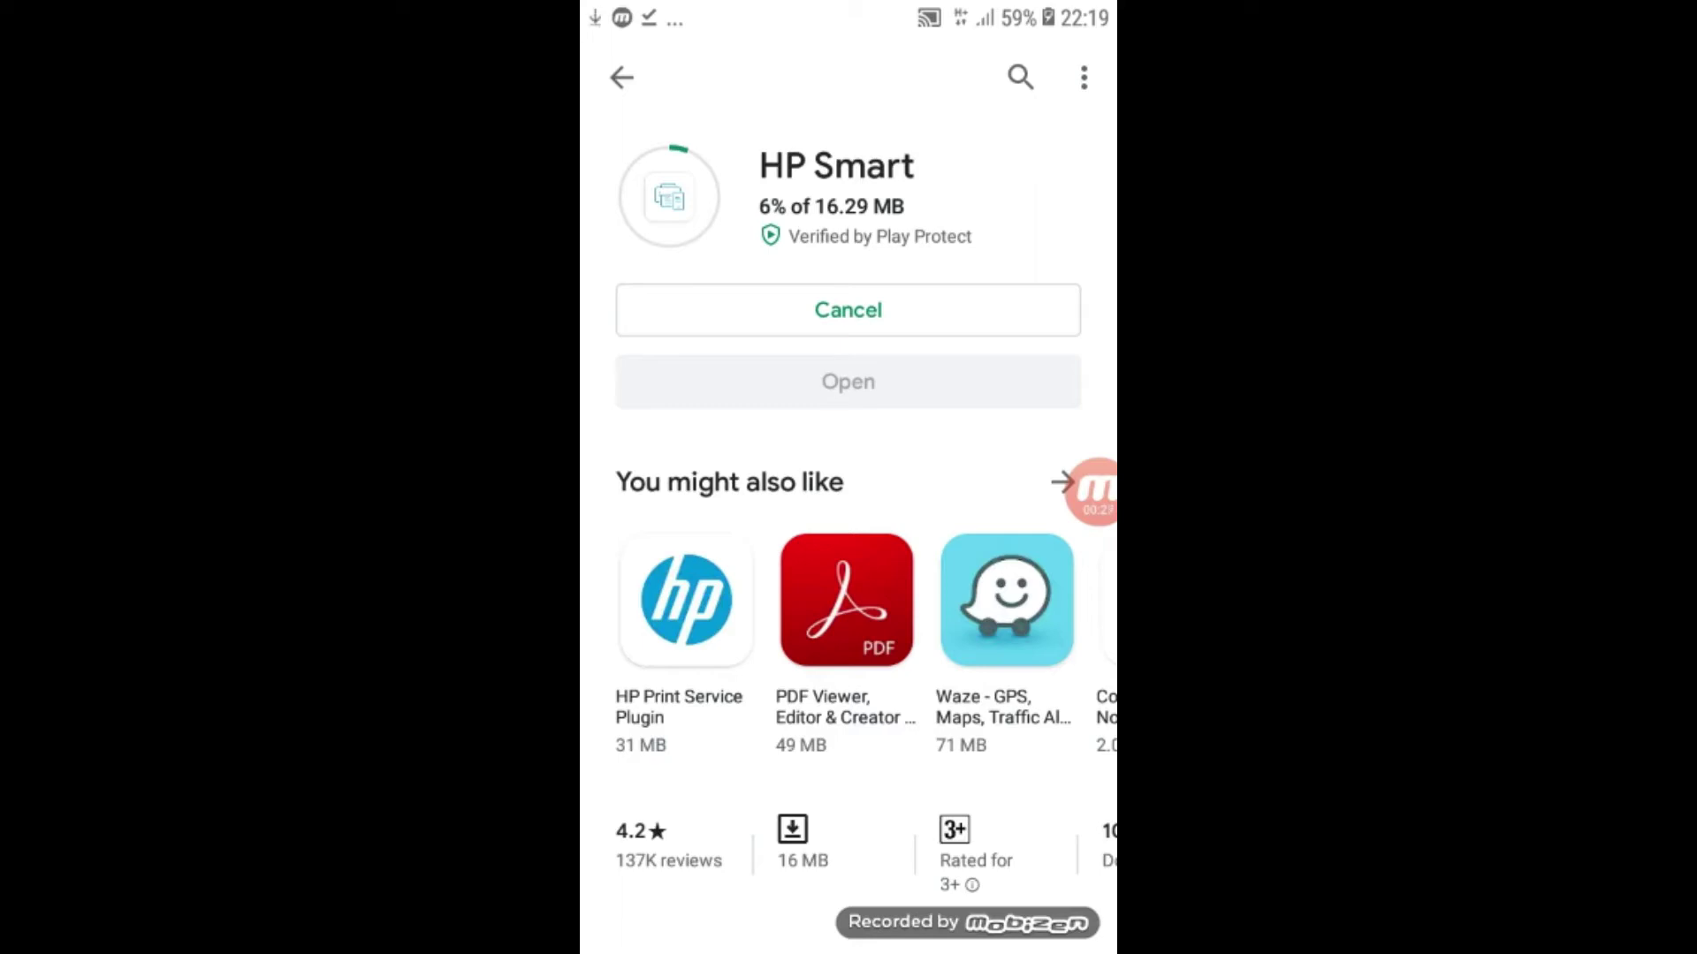
# - Find and install the HP Print Service Plugin
pyautogui.click(1021, 77)
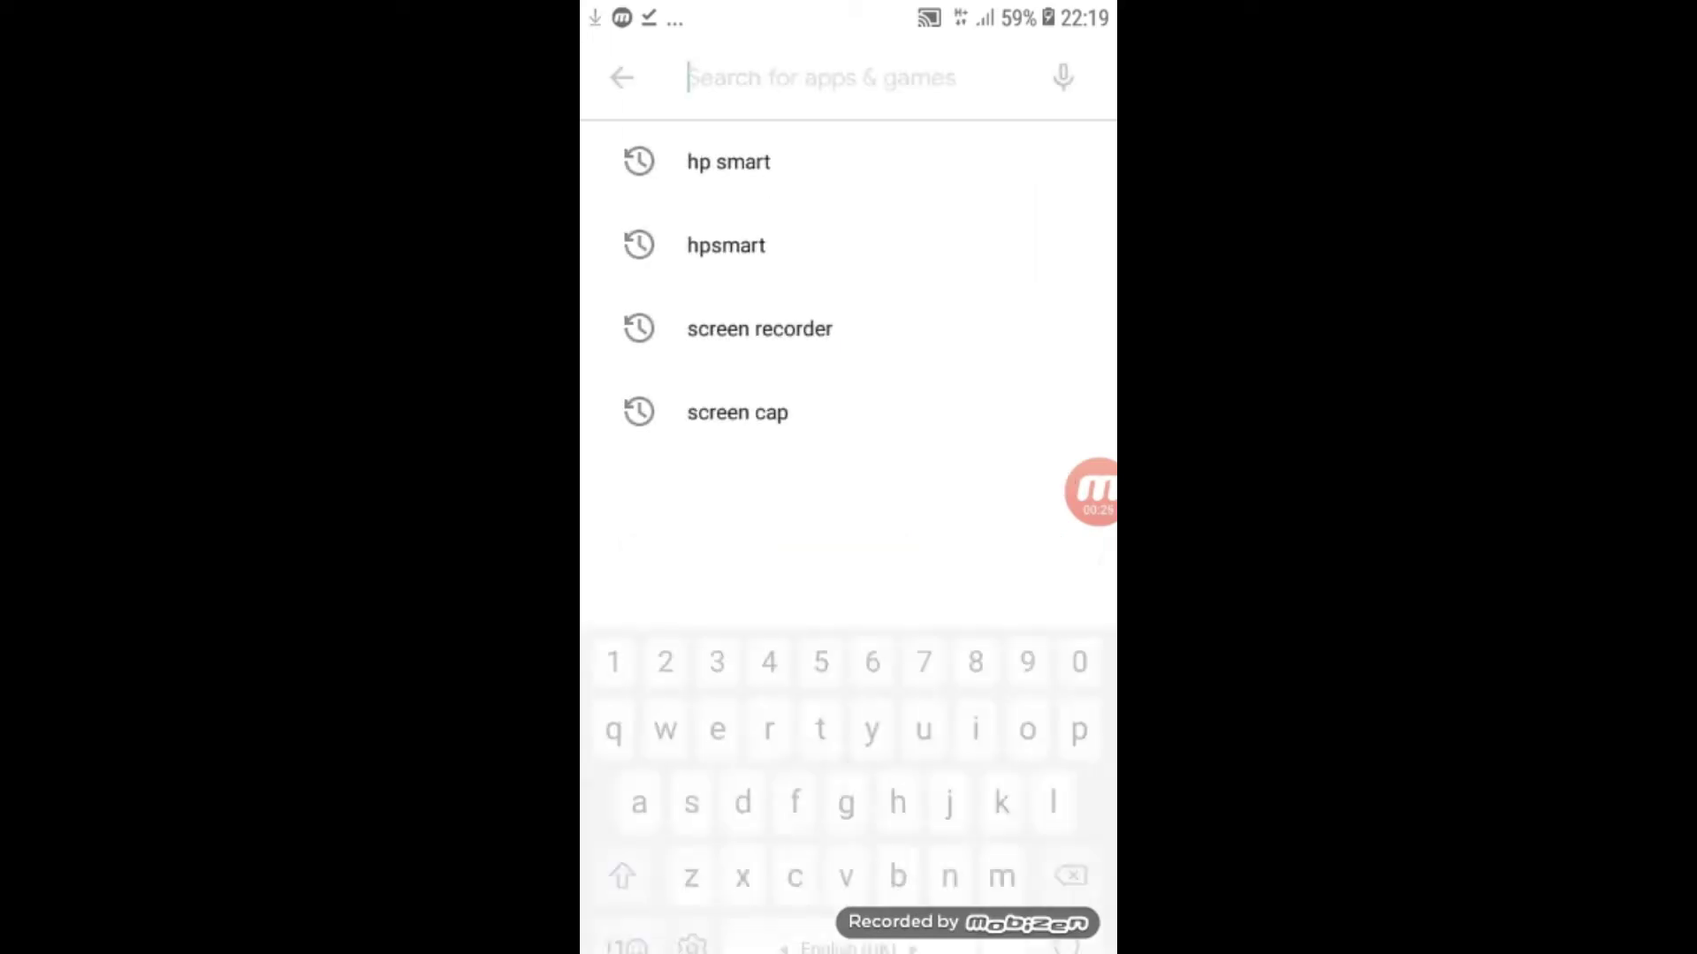
pyautogui.write('hp print')
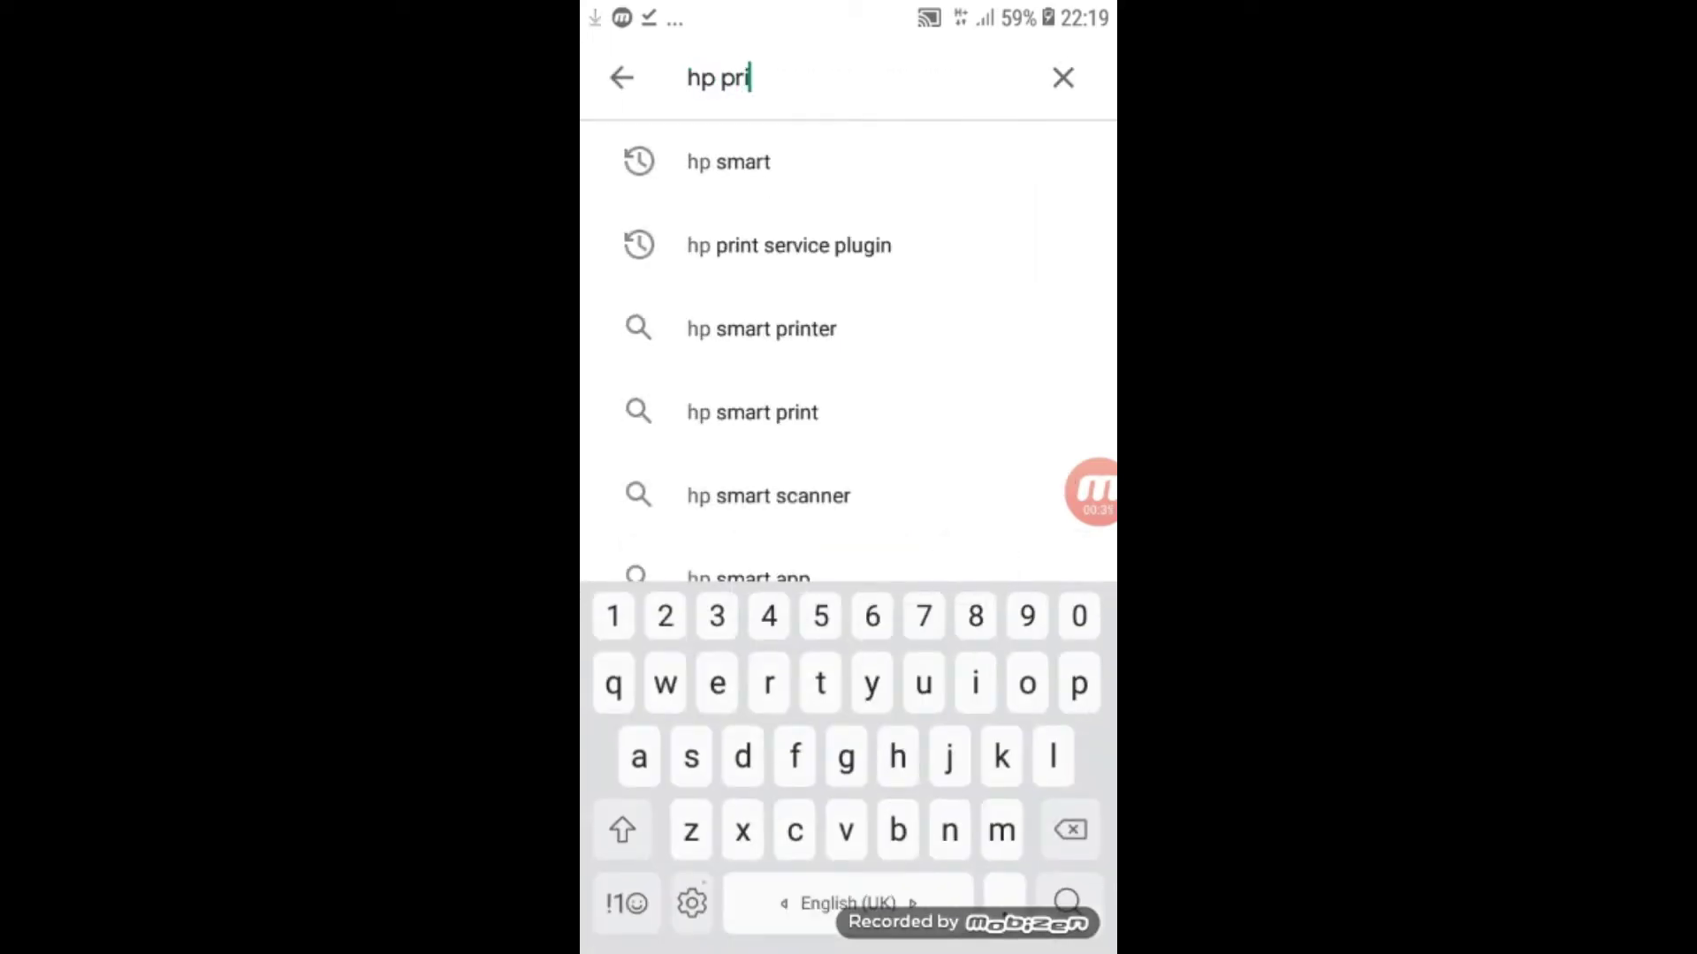
pyautogui.click(789, 162)
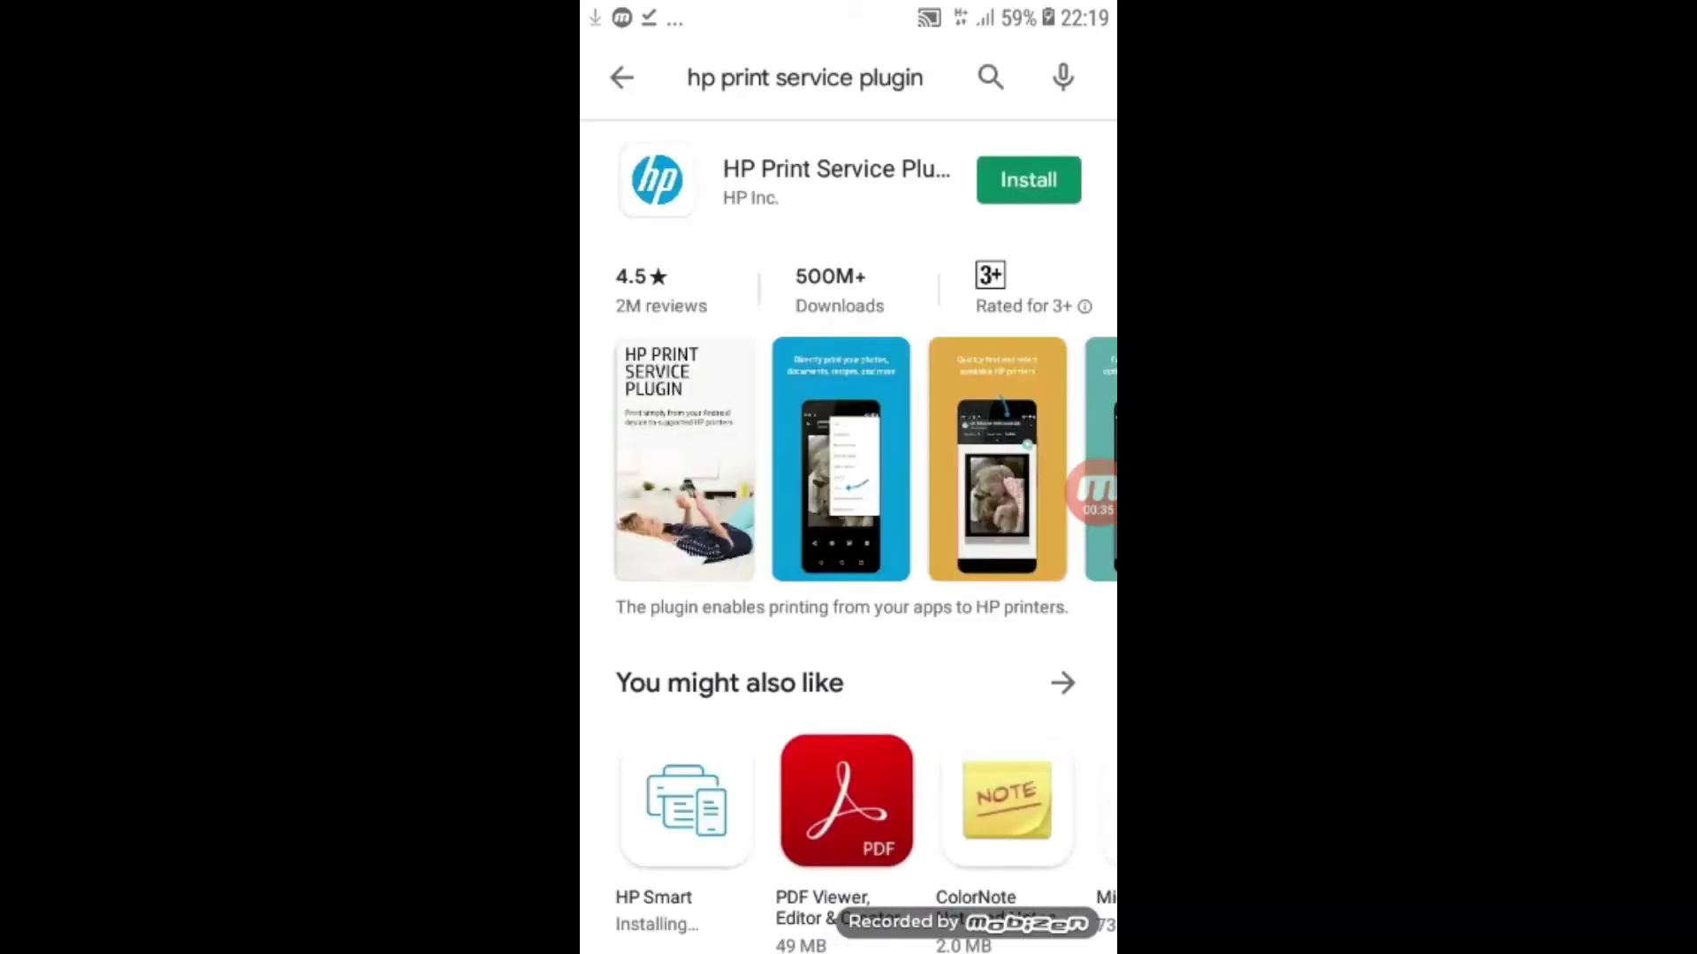
pyautogui.click(835, 177)
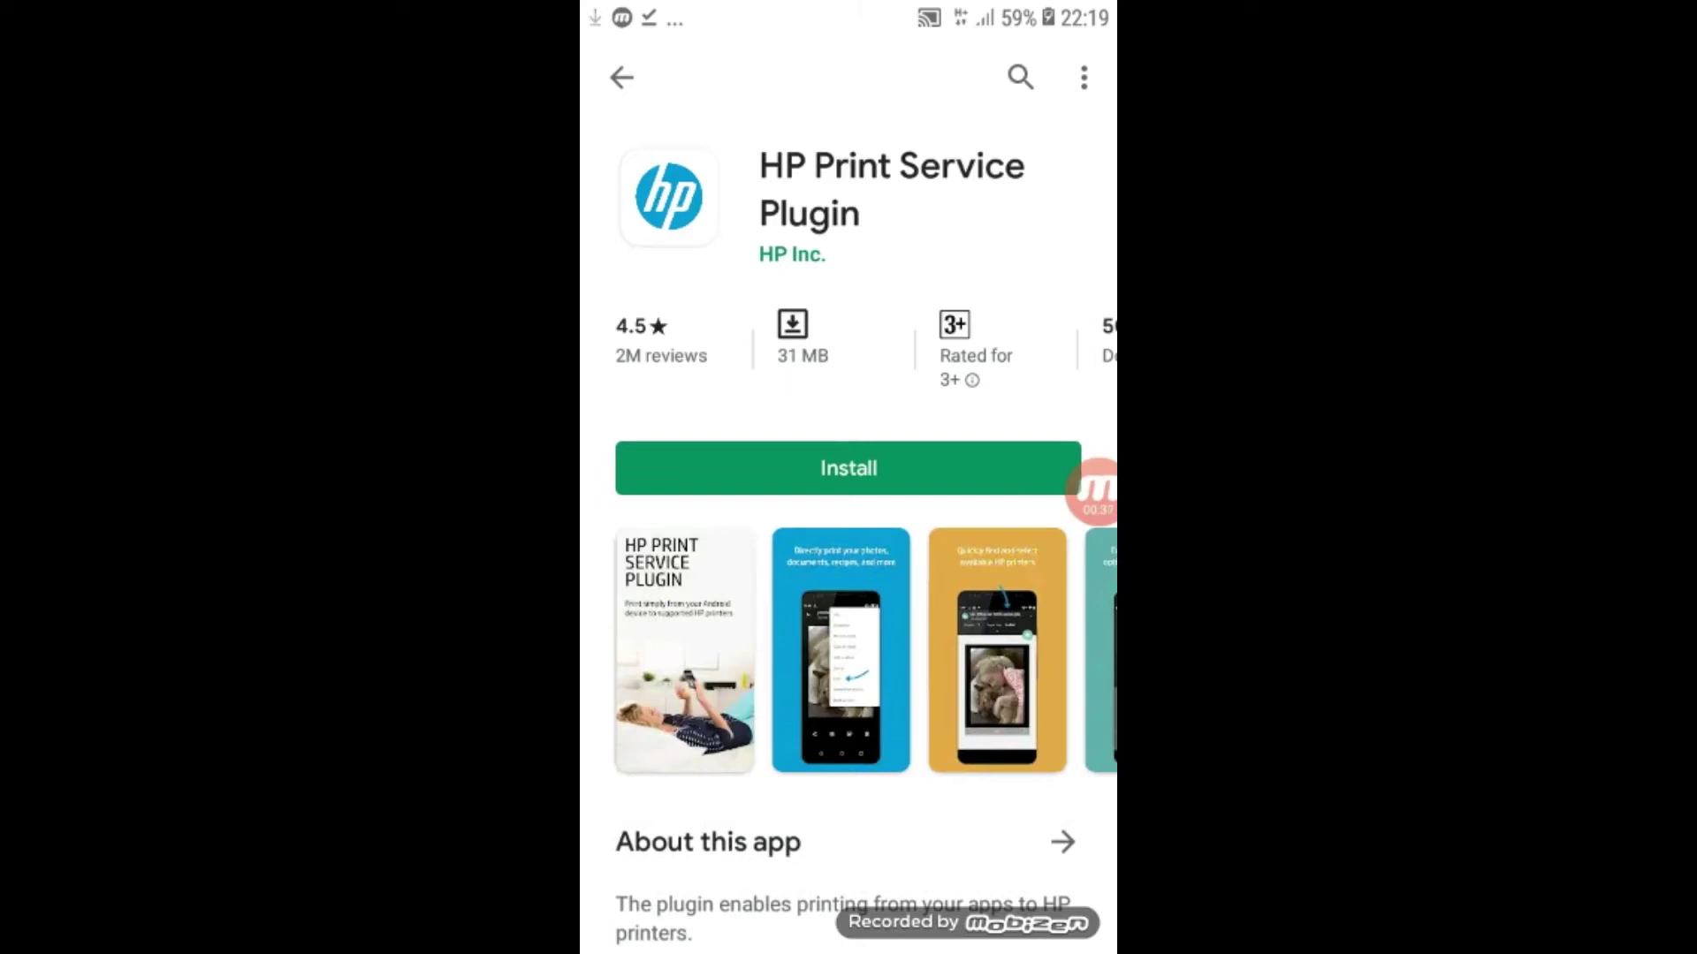
pyautogui.click(848, 468)
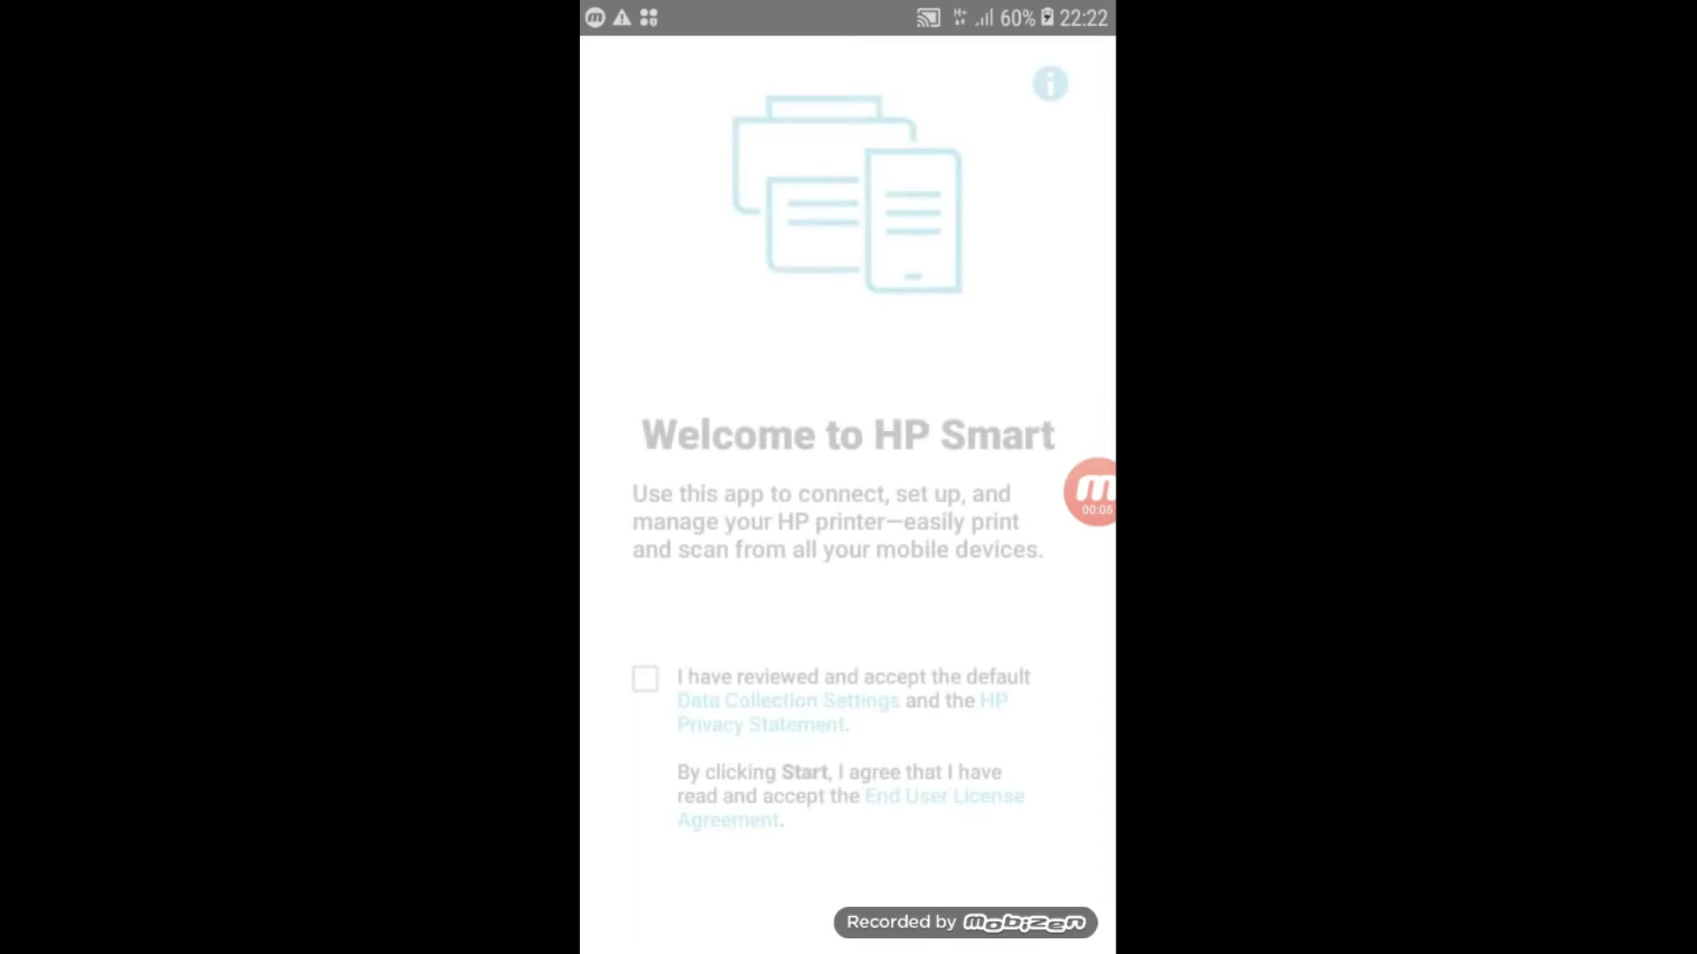
# - Accept HP Smart's data collection terms on the Welcome screen and start setup
pyautogui.click(645, 679)
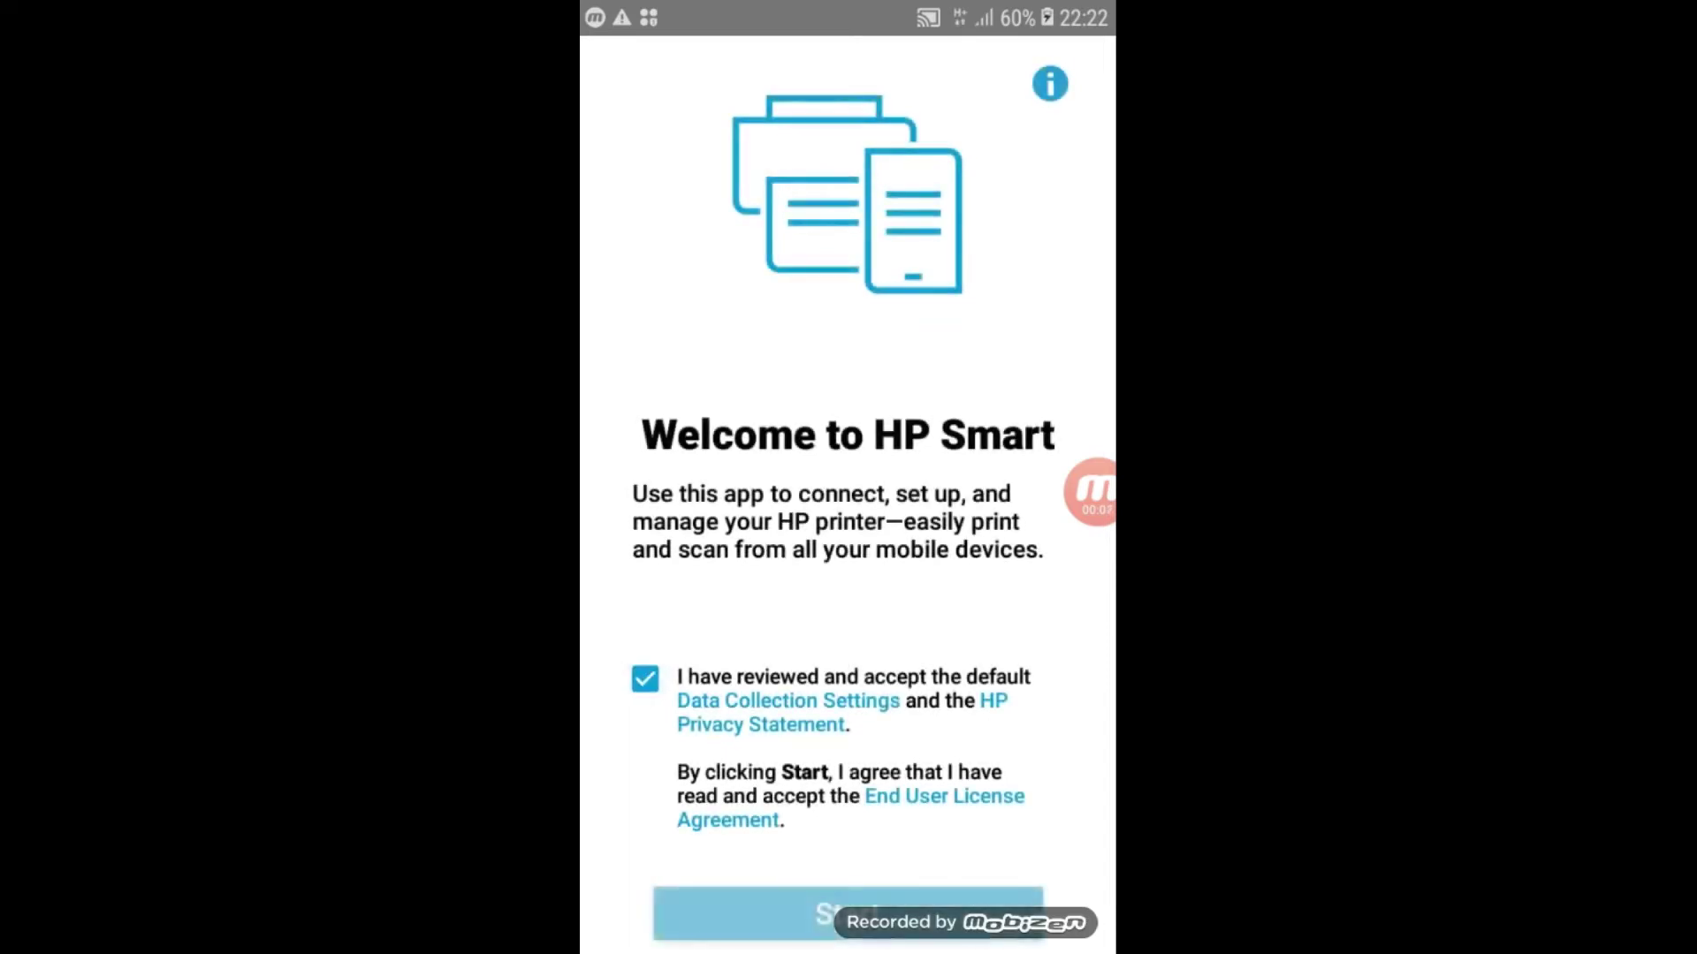
pyautogui.click(847, 914)
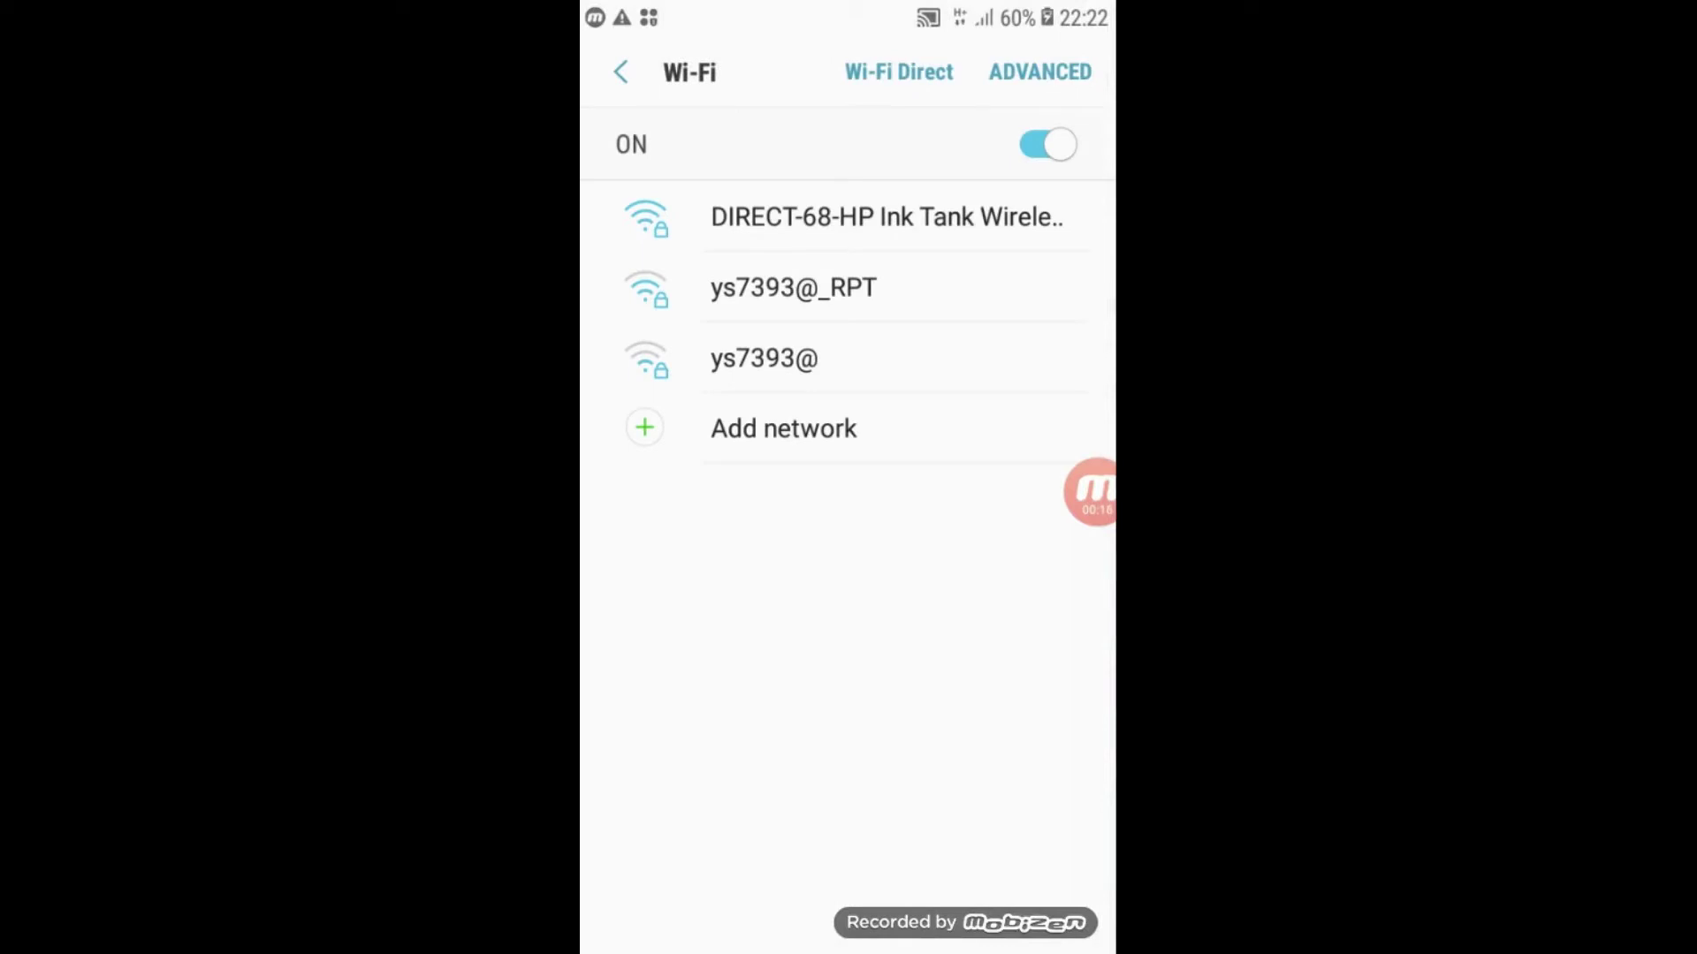
# - Connect the phone to DIRECT-68-HP Ink Tank Wireless using the Wi-Fi Direct password, correcting its last digit
pyautogui.click(886, 216)
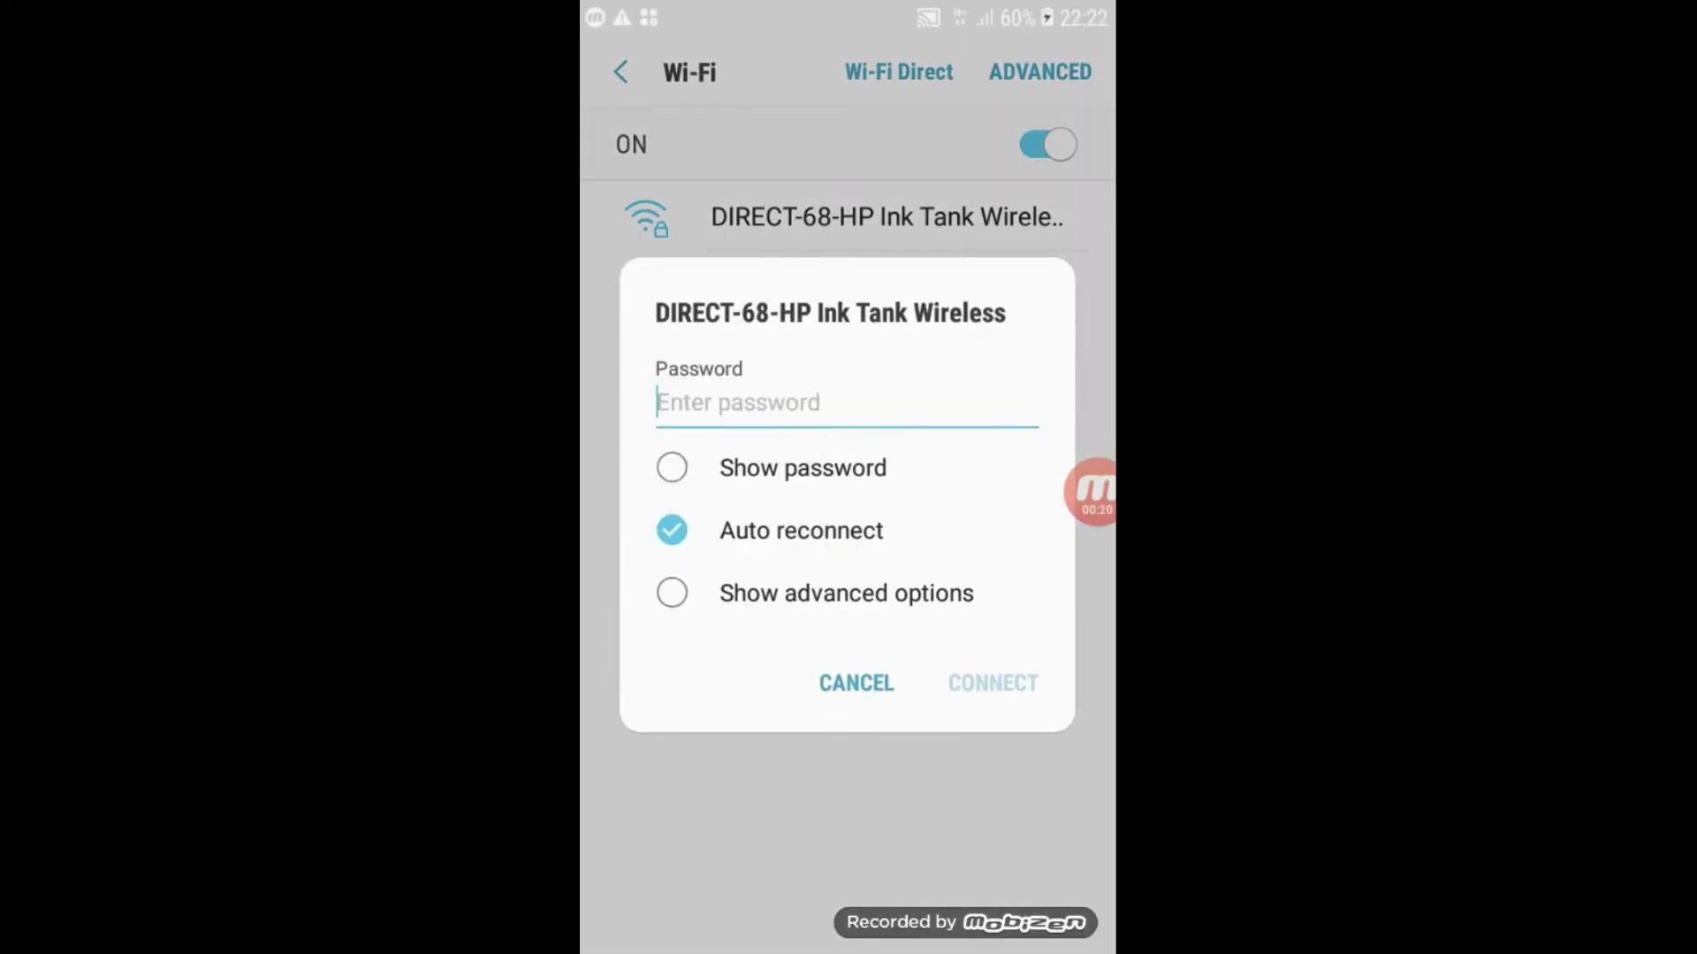
pyautogui.click(671, 281)
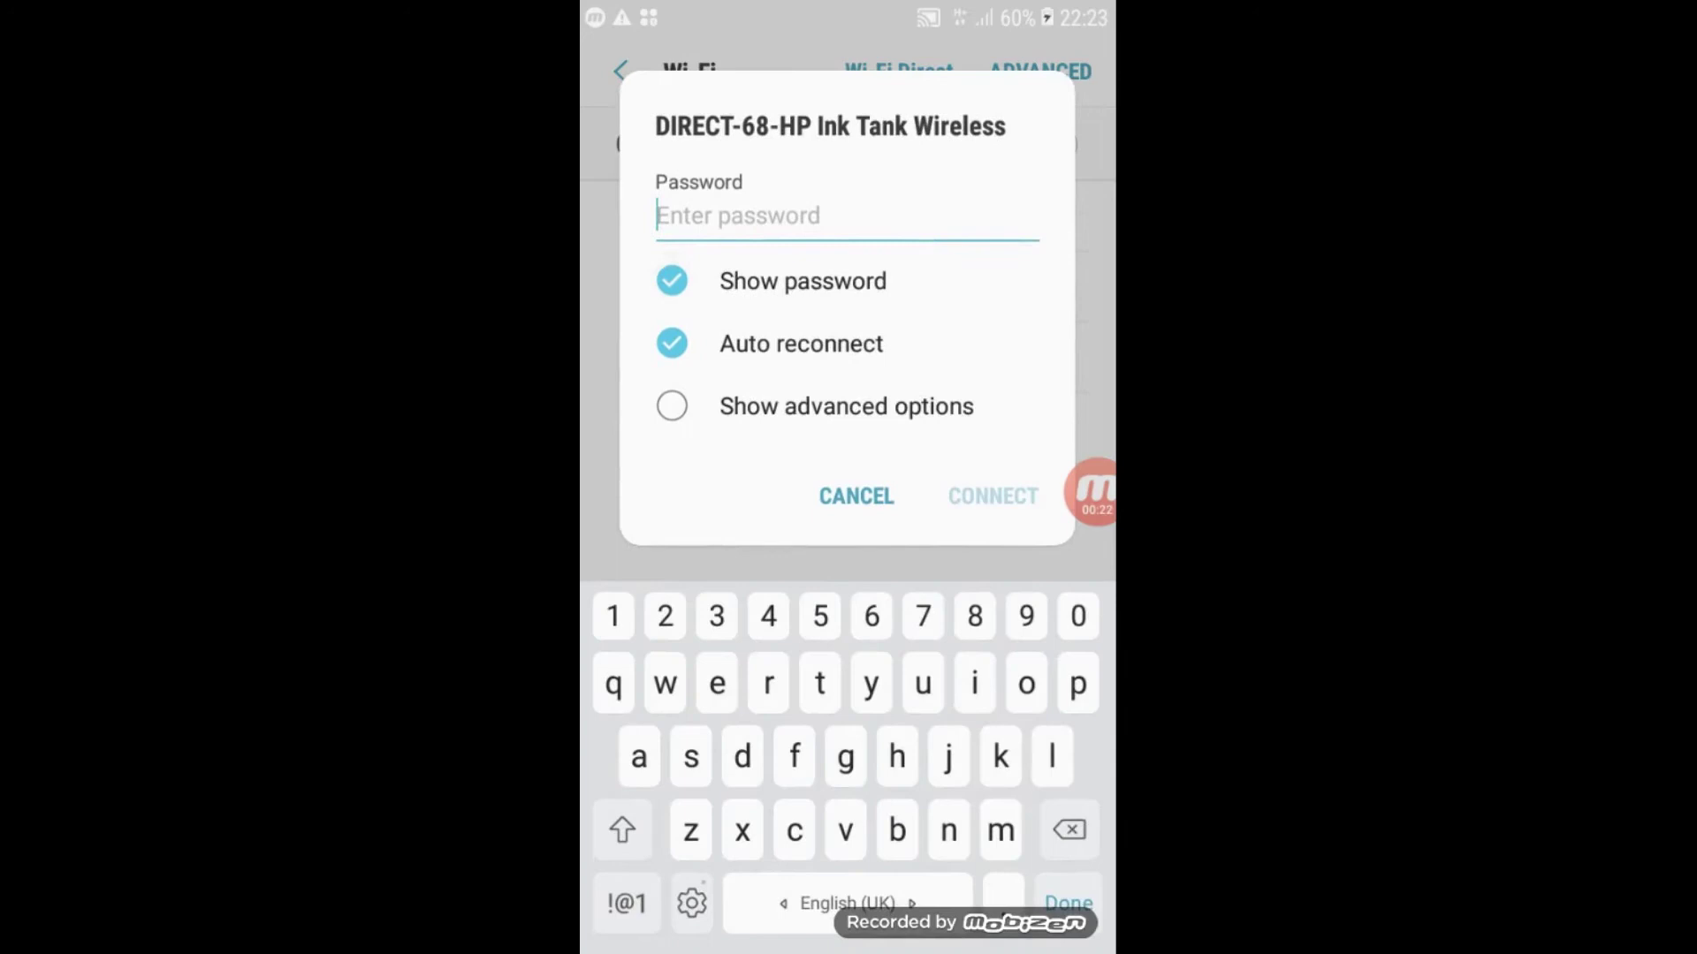
pyautogui.write('123')
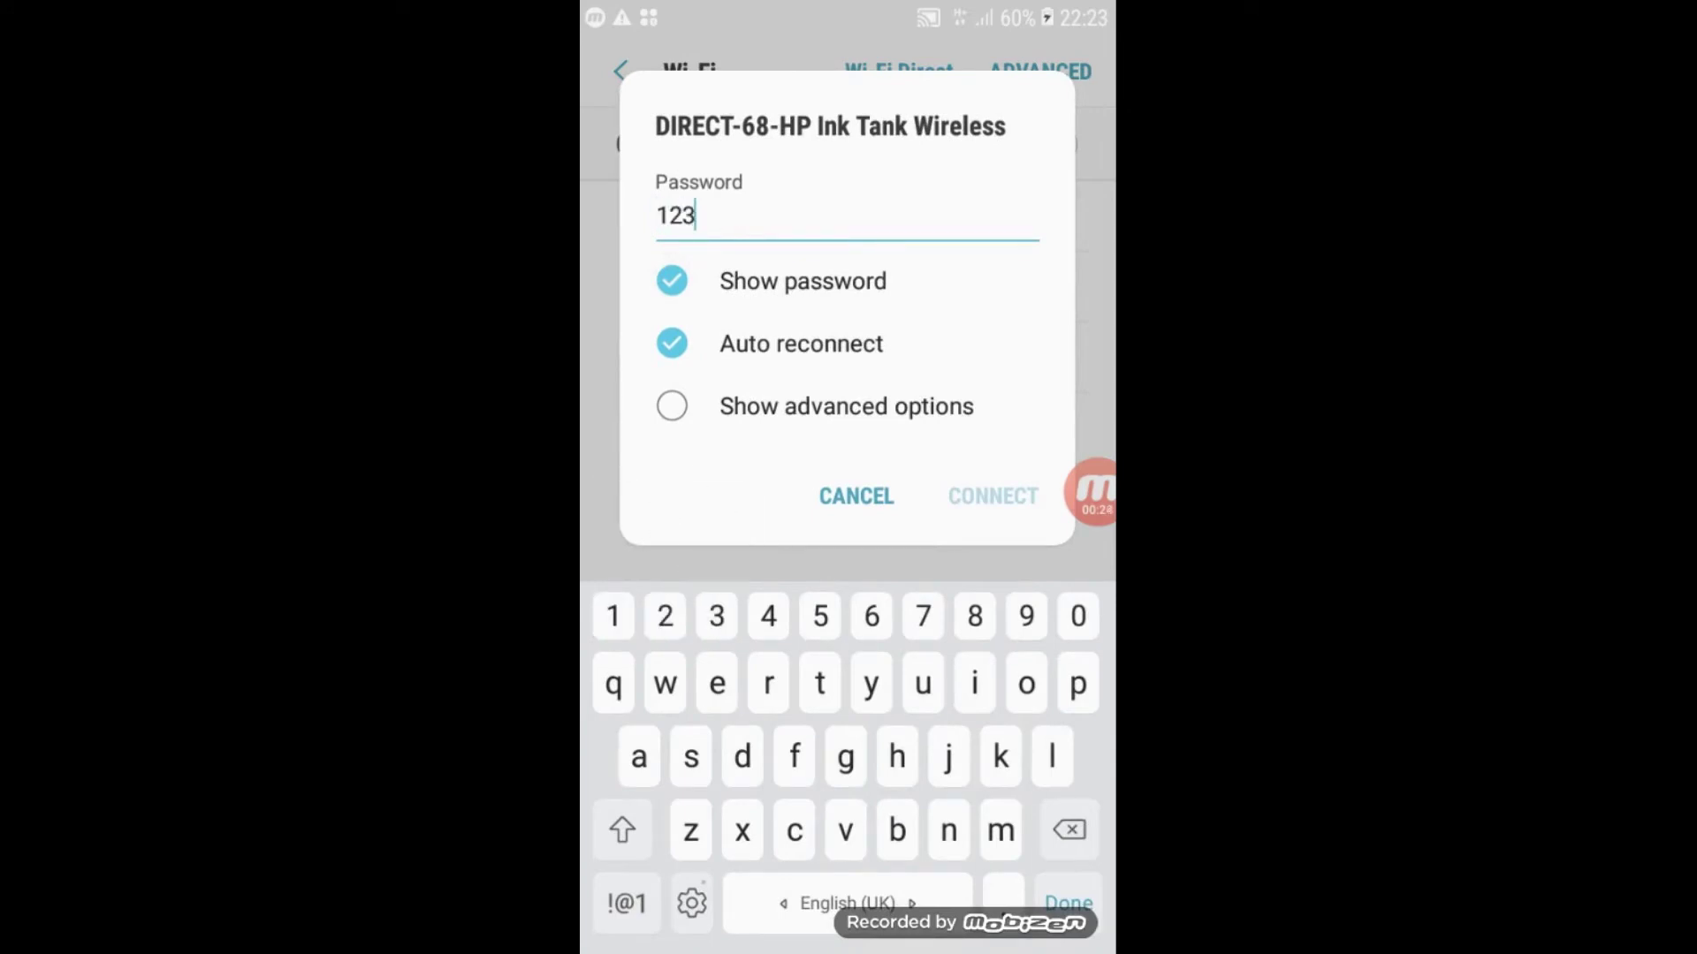
pyautogui.write('45679')
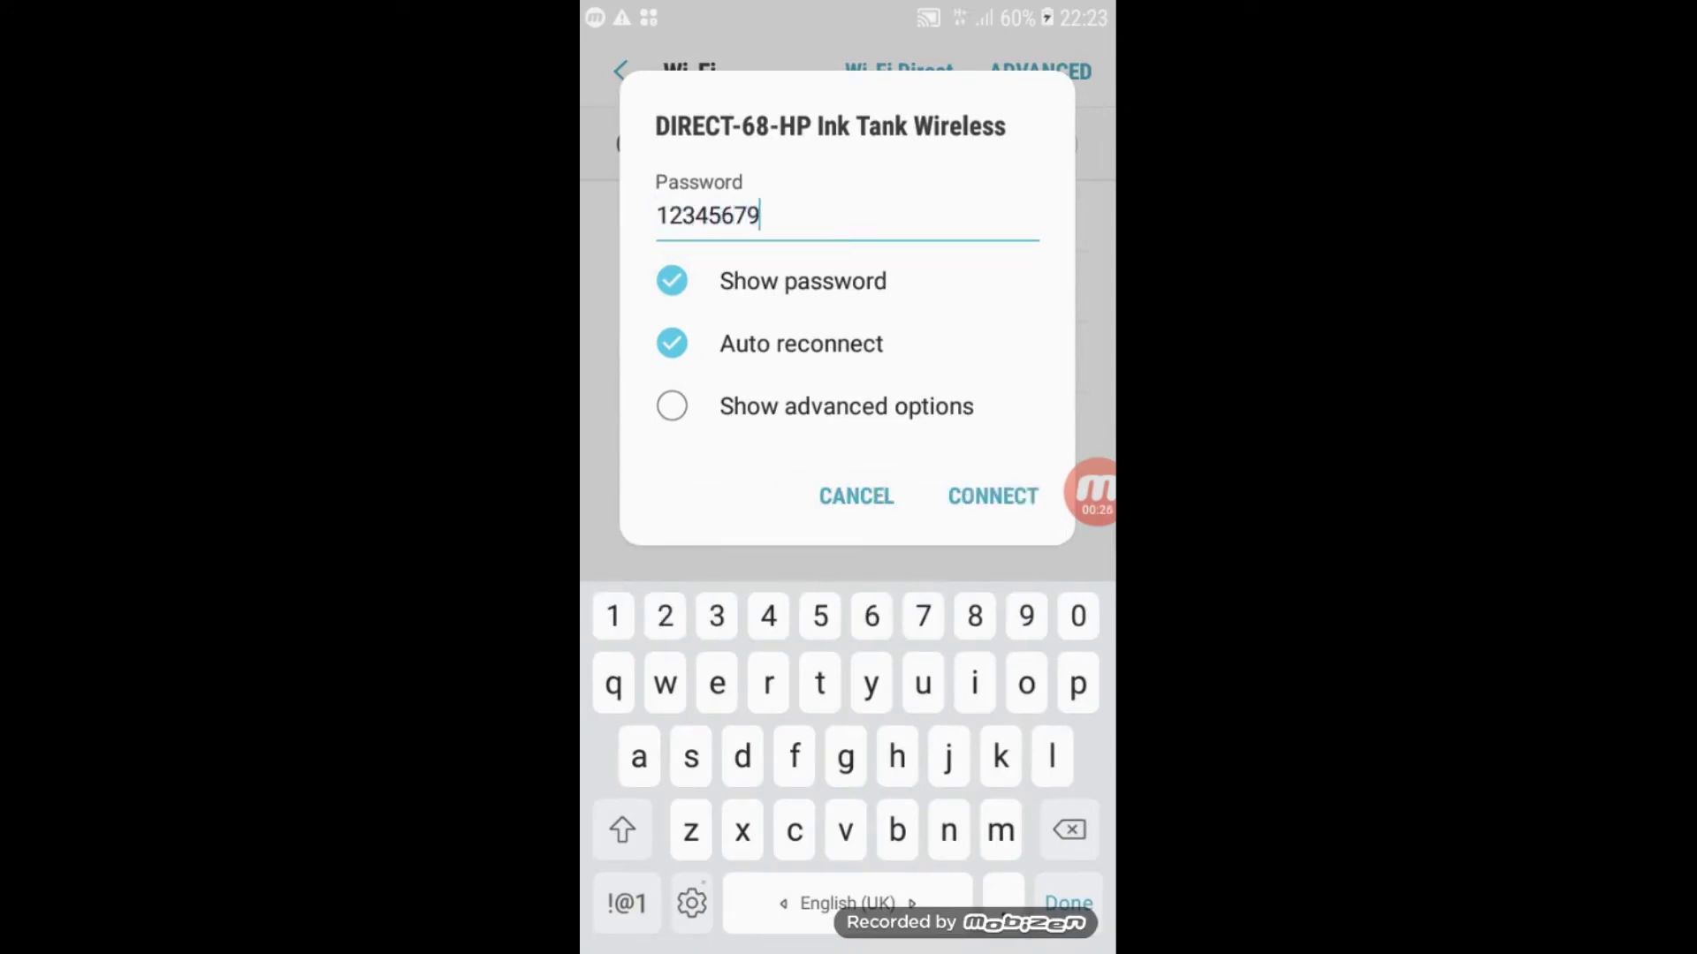
pyautogui.press('BackSpace')
pyautogui.write('8')
pyautogui.click(992, 495)
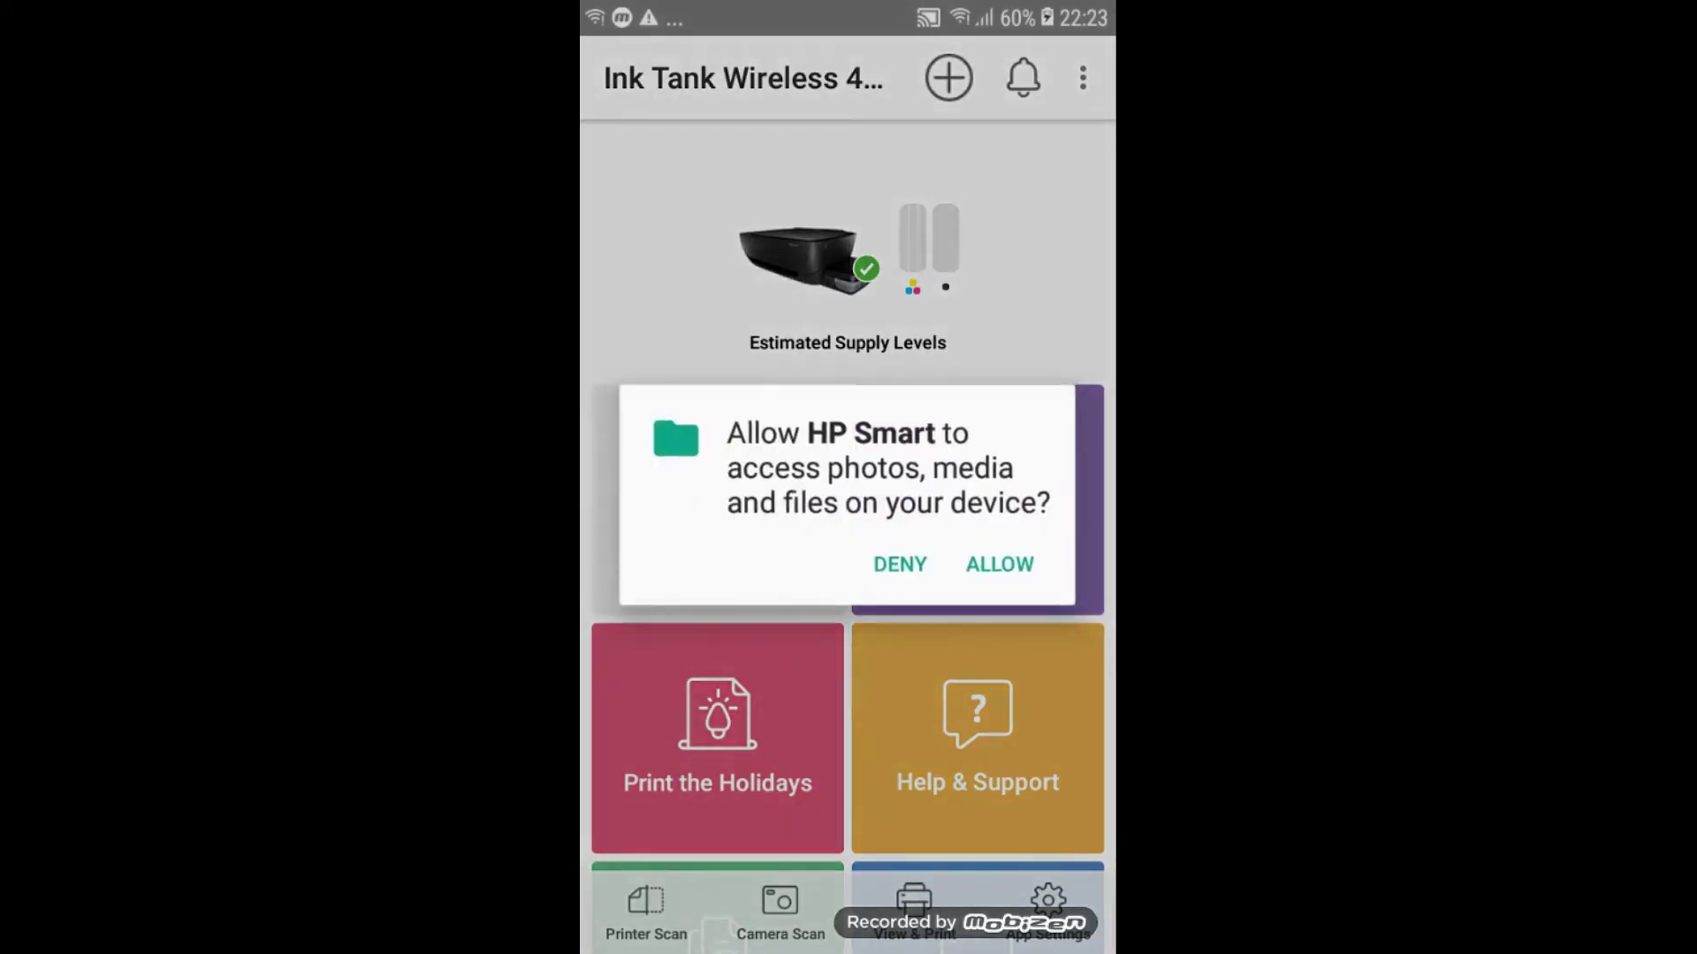
# - Allow HP Smart file access, pick the first photo in My Photos, and open it for editing
pyautogui.click(1000, 564)
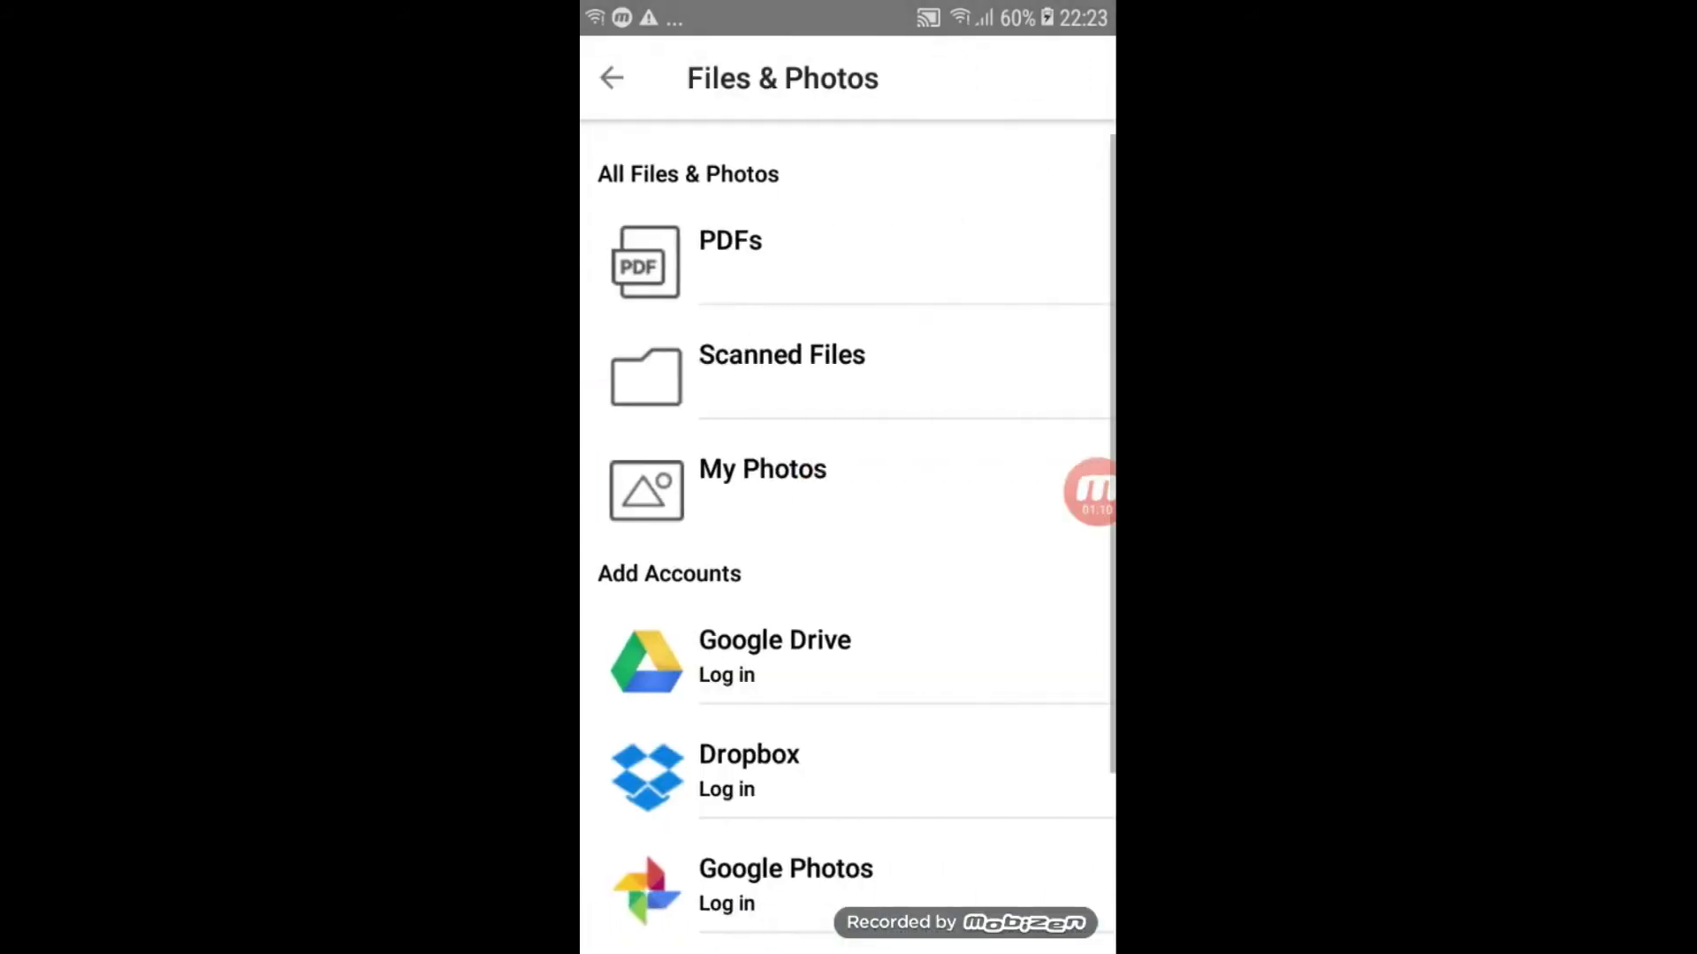
pyautogui.click(761, 469)
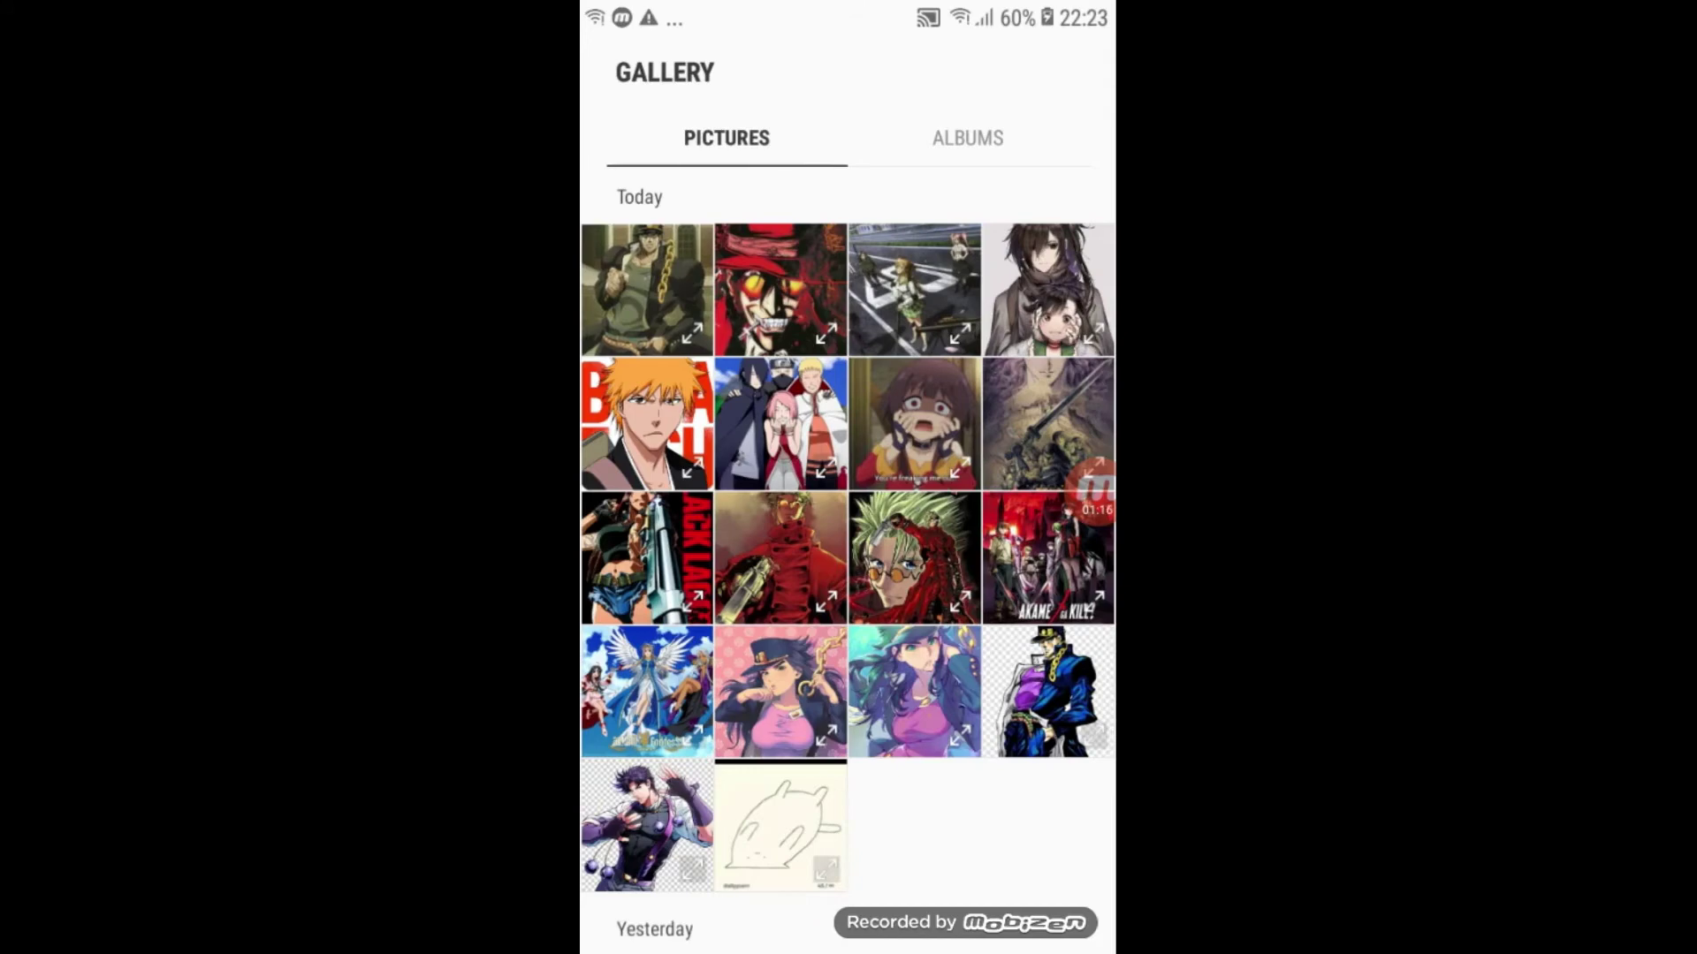
pyautogui.click(647, 289)
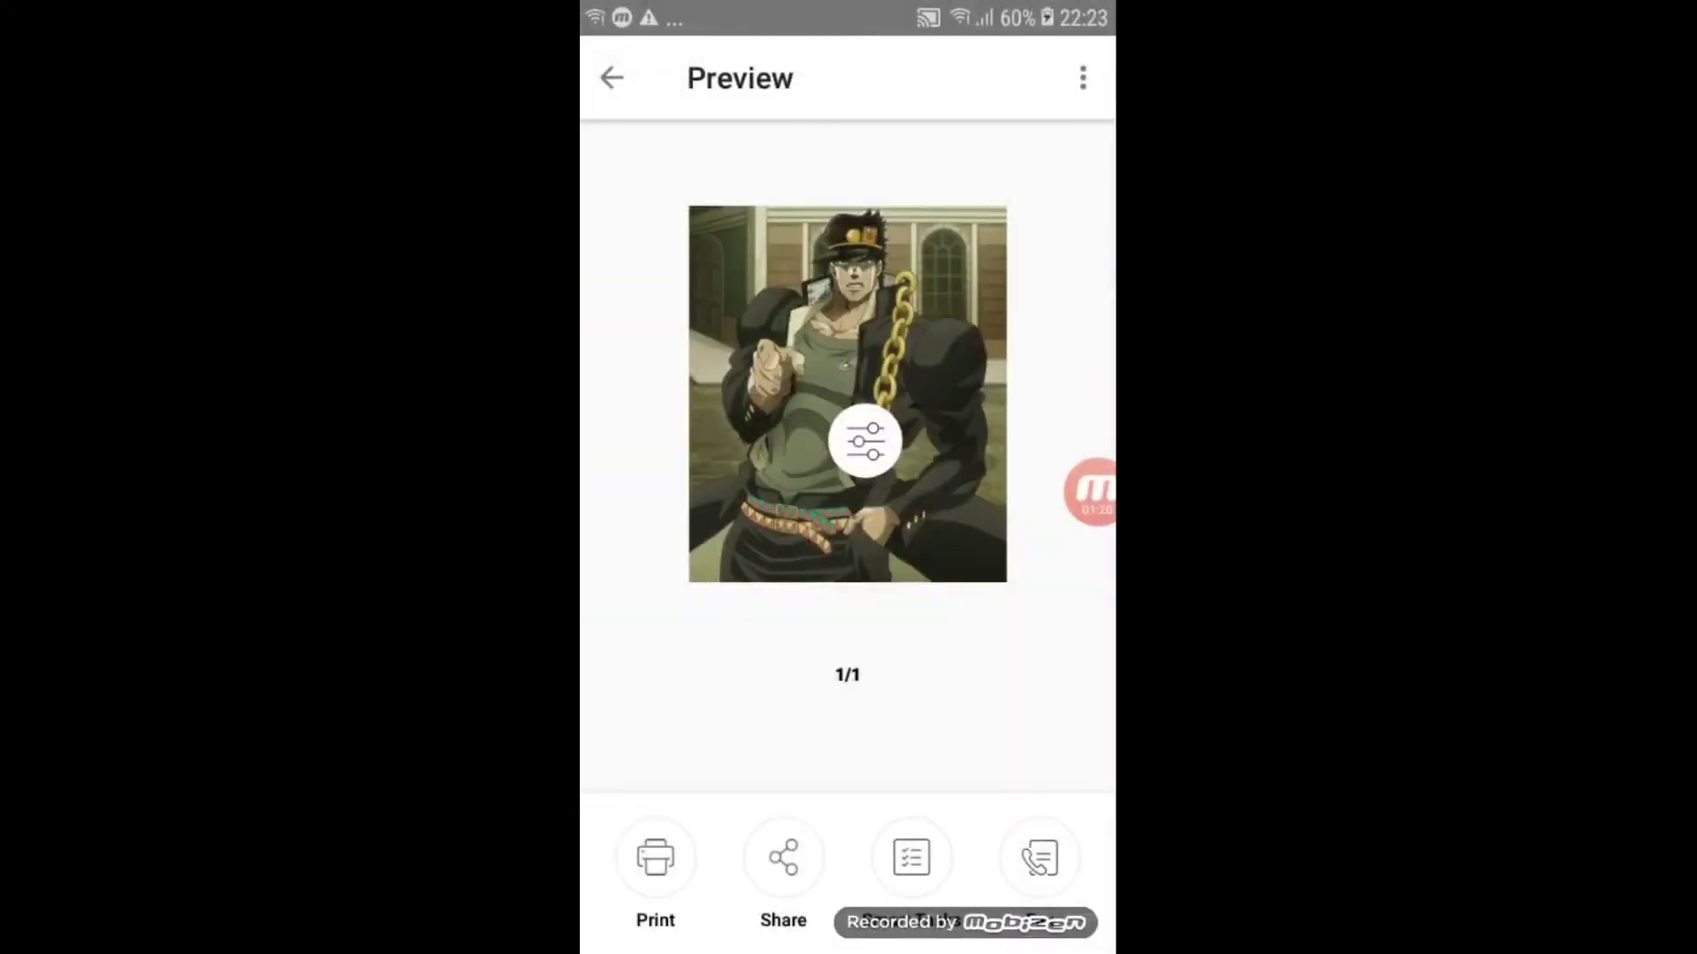
pyautogui.click(864, 441)
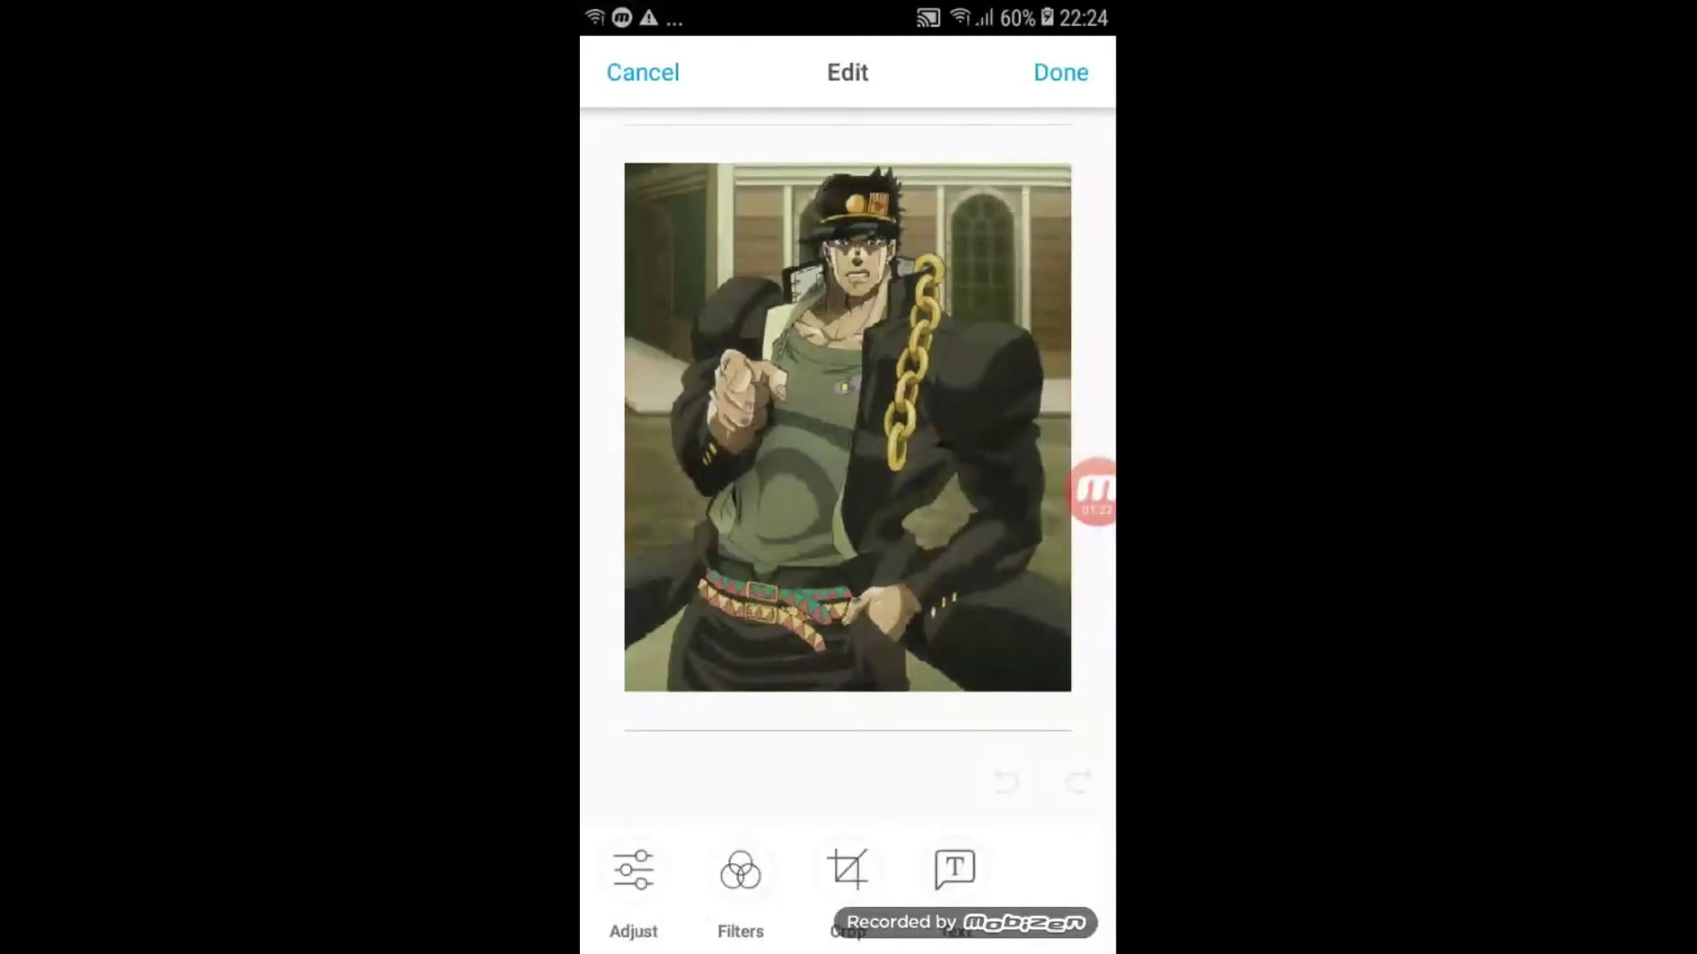
# - Add the text caption 'Just Do It !' to the picture
pyautogui.click(954, 871)
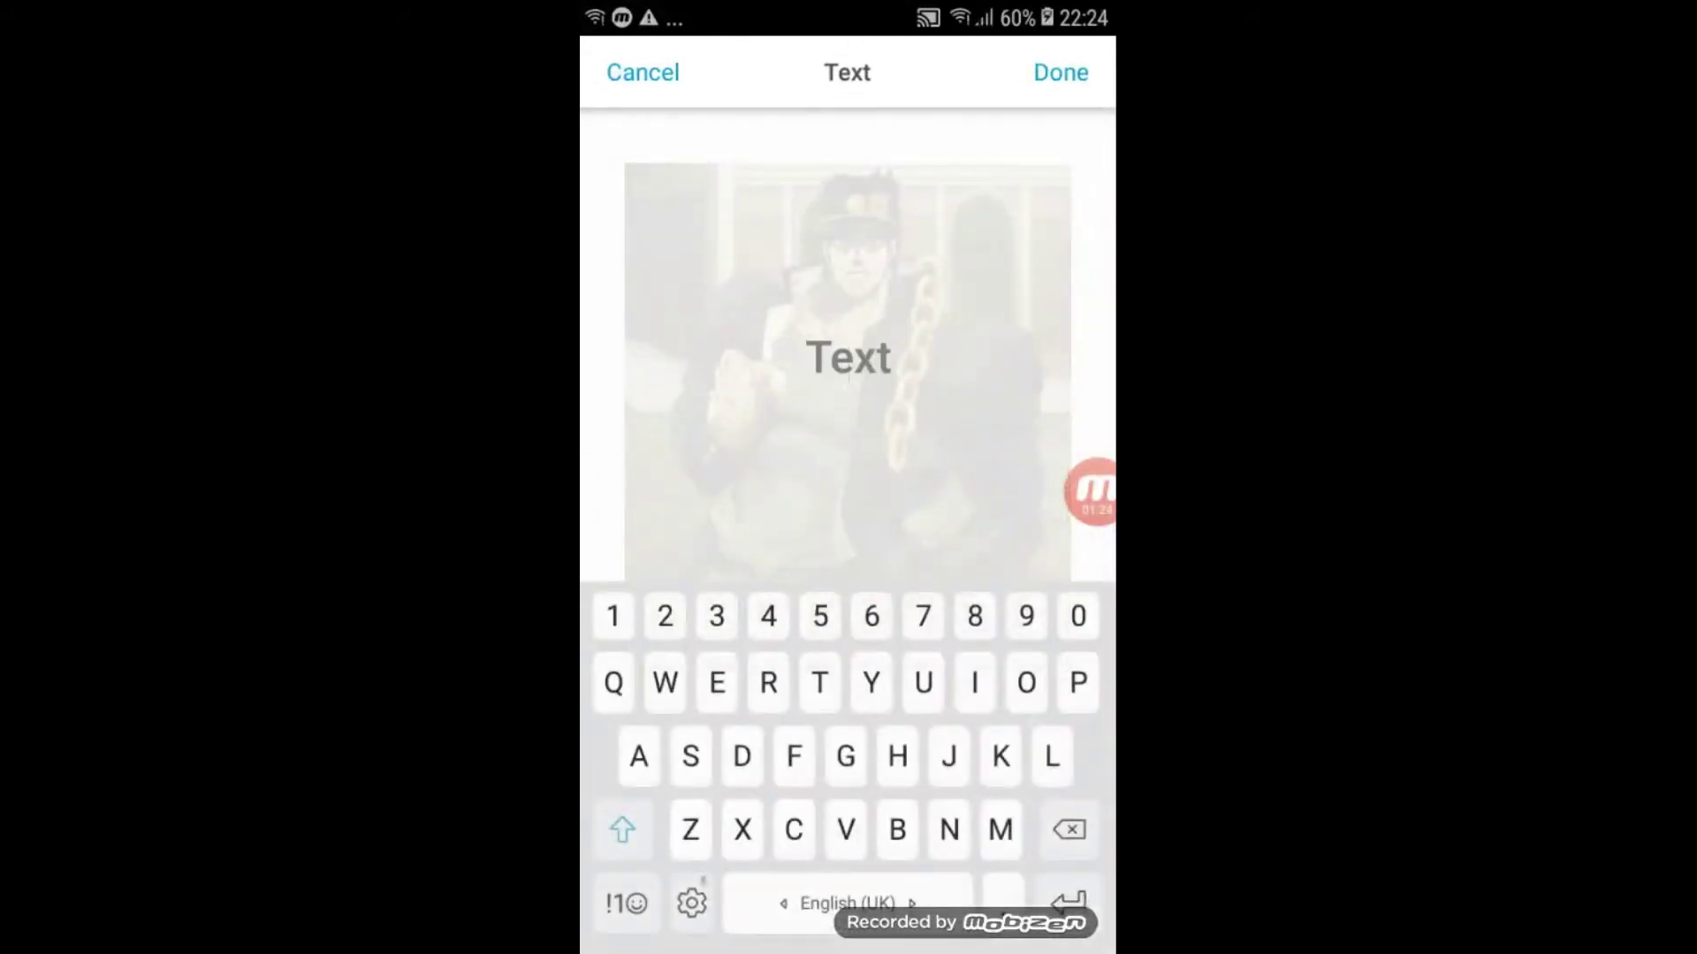
pyautogui.write('Just Do')
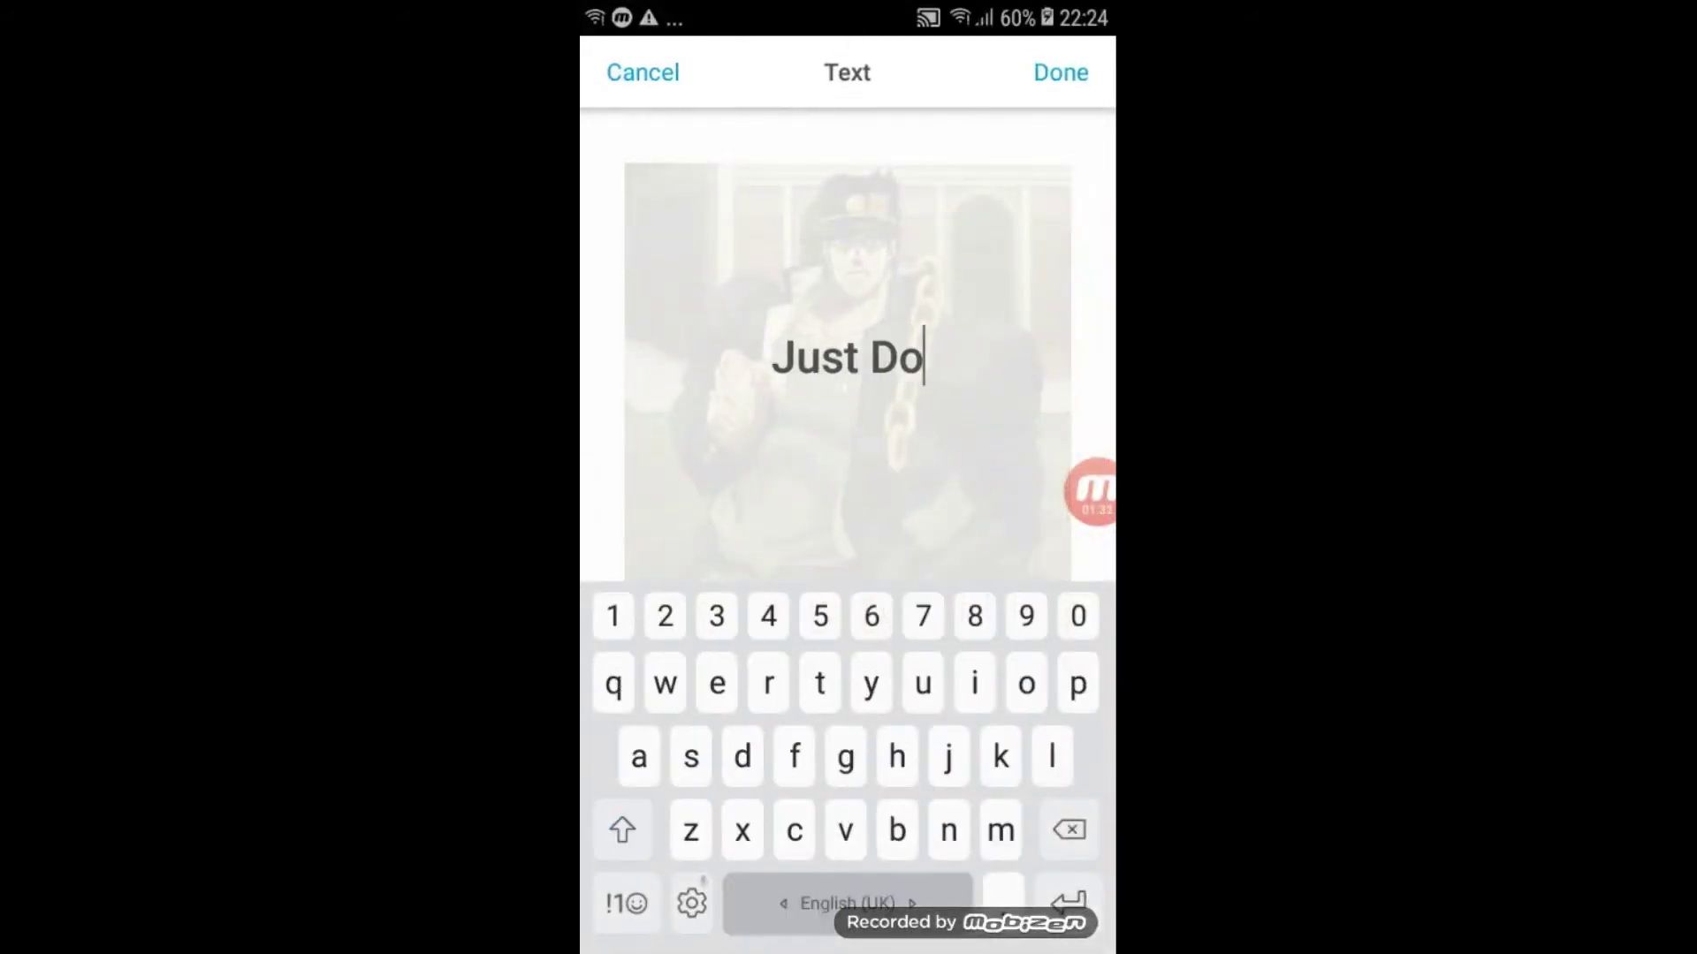
pyautogui.write(' It')
pyautogui.click(626, 903)
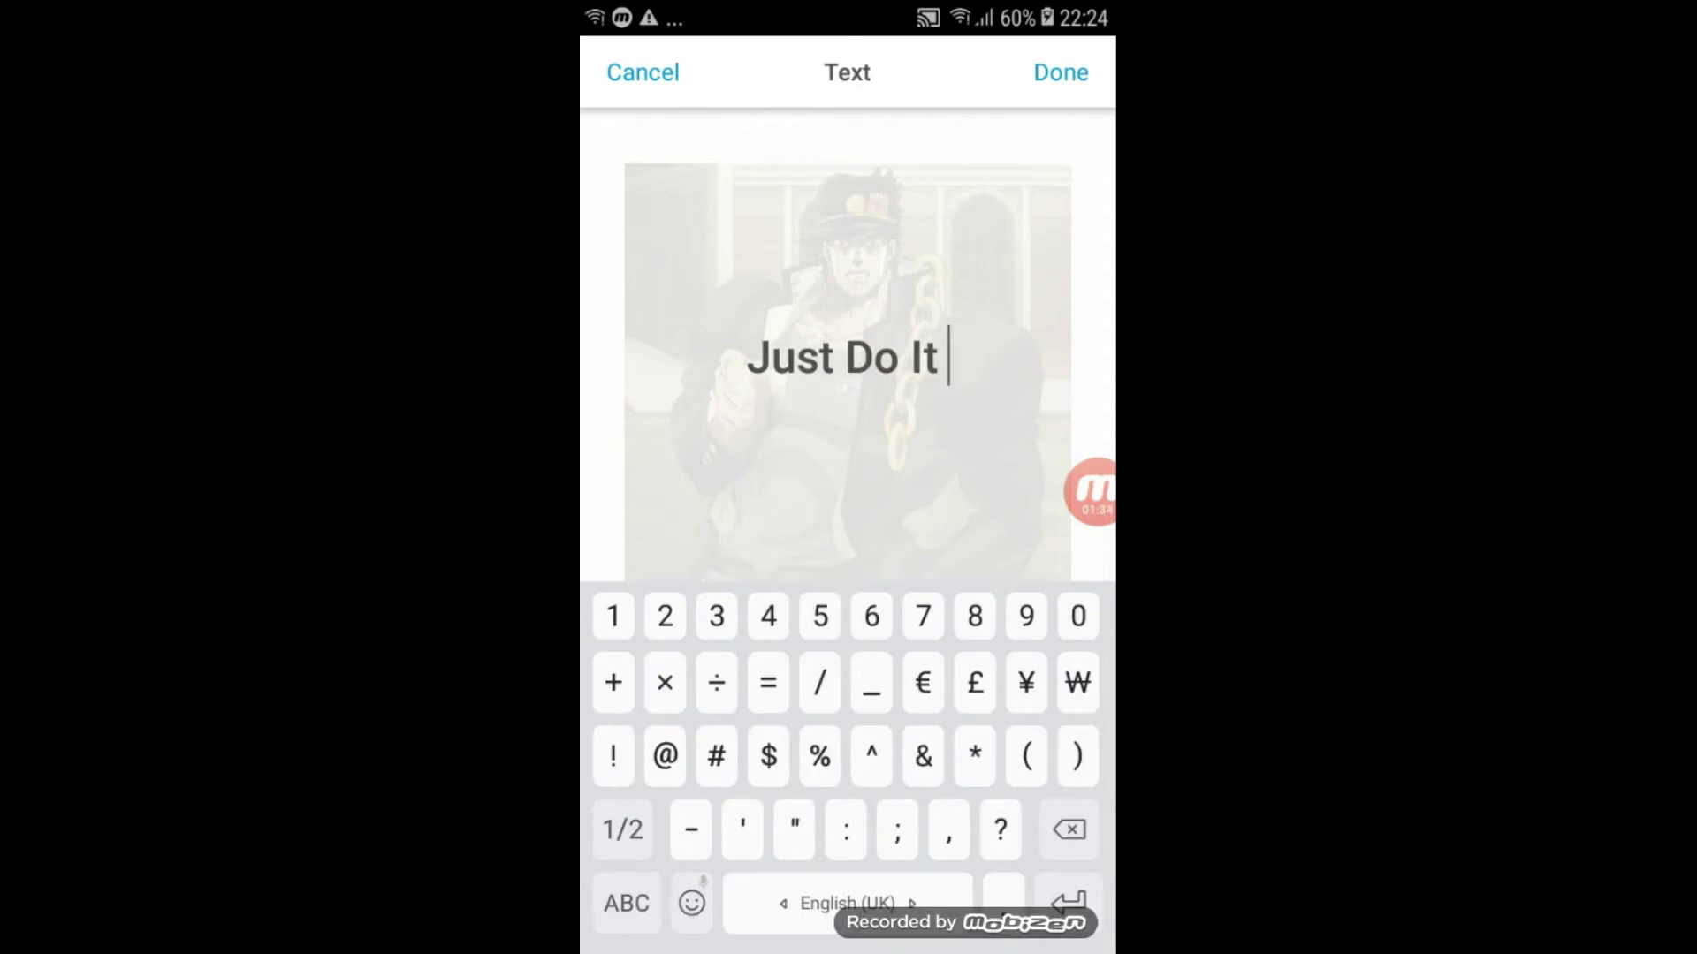
pyautogui.write('!')
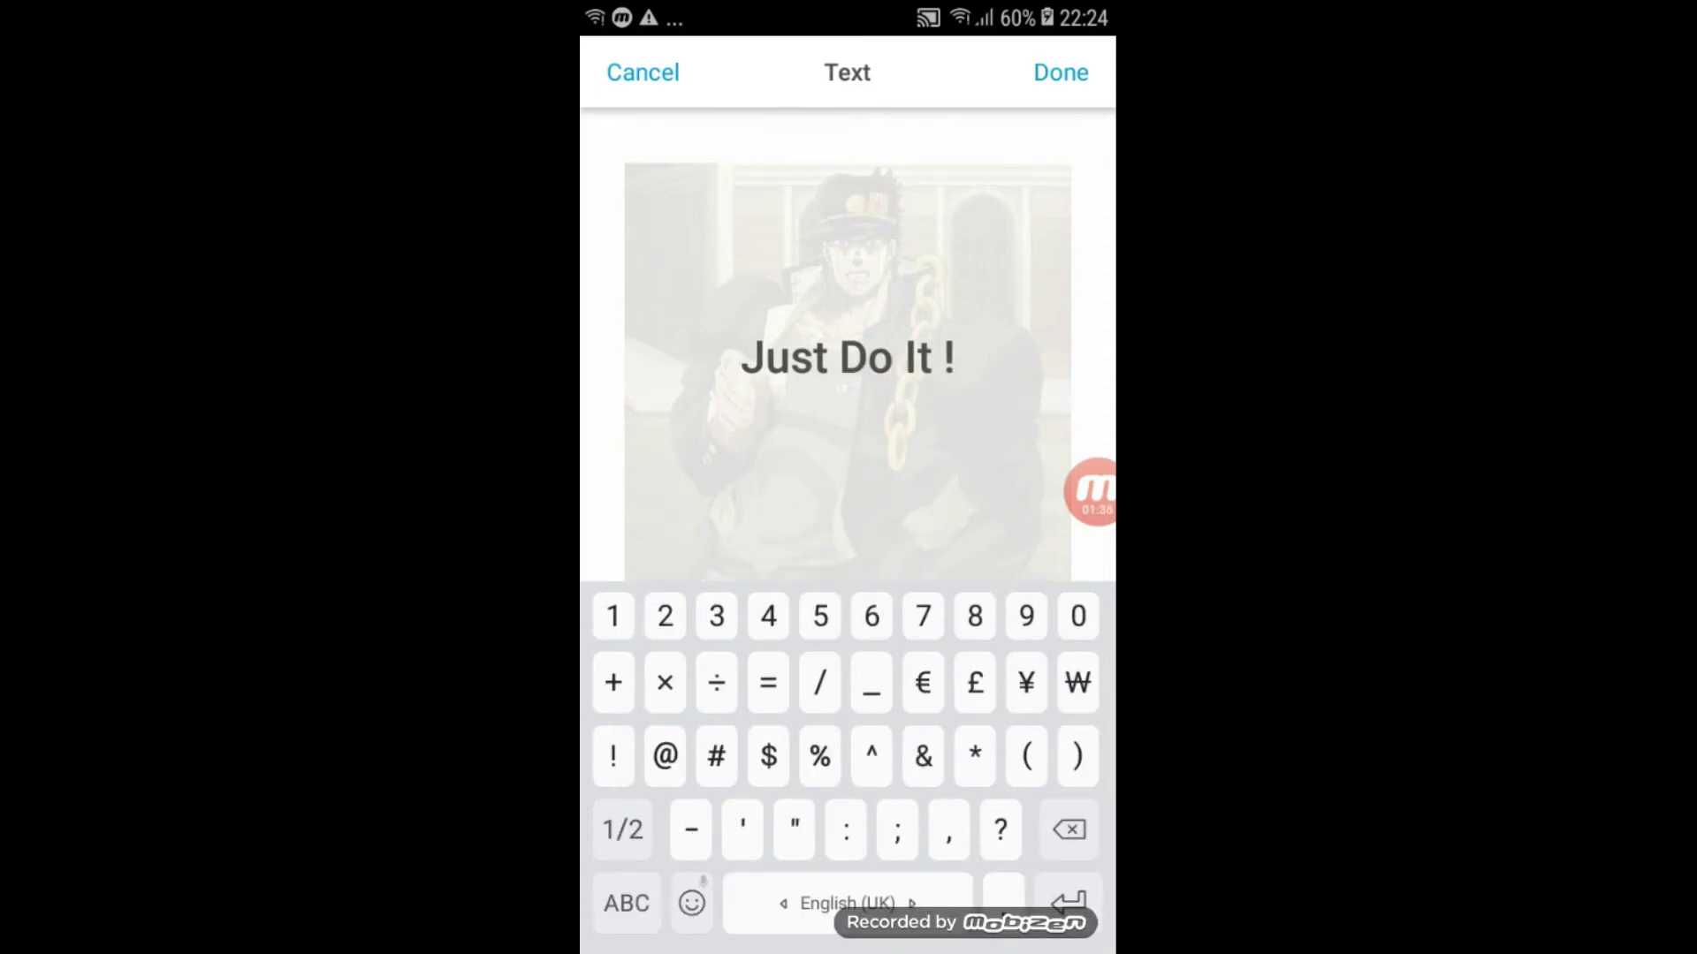
pyautogui.click(1060, 71)
# - Move the caption to the lower middle, enlarge it nearly full width, and export for printing
pyautogui.moveTo(840, 424); pyautogui.dragTo(842, 531)
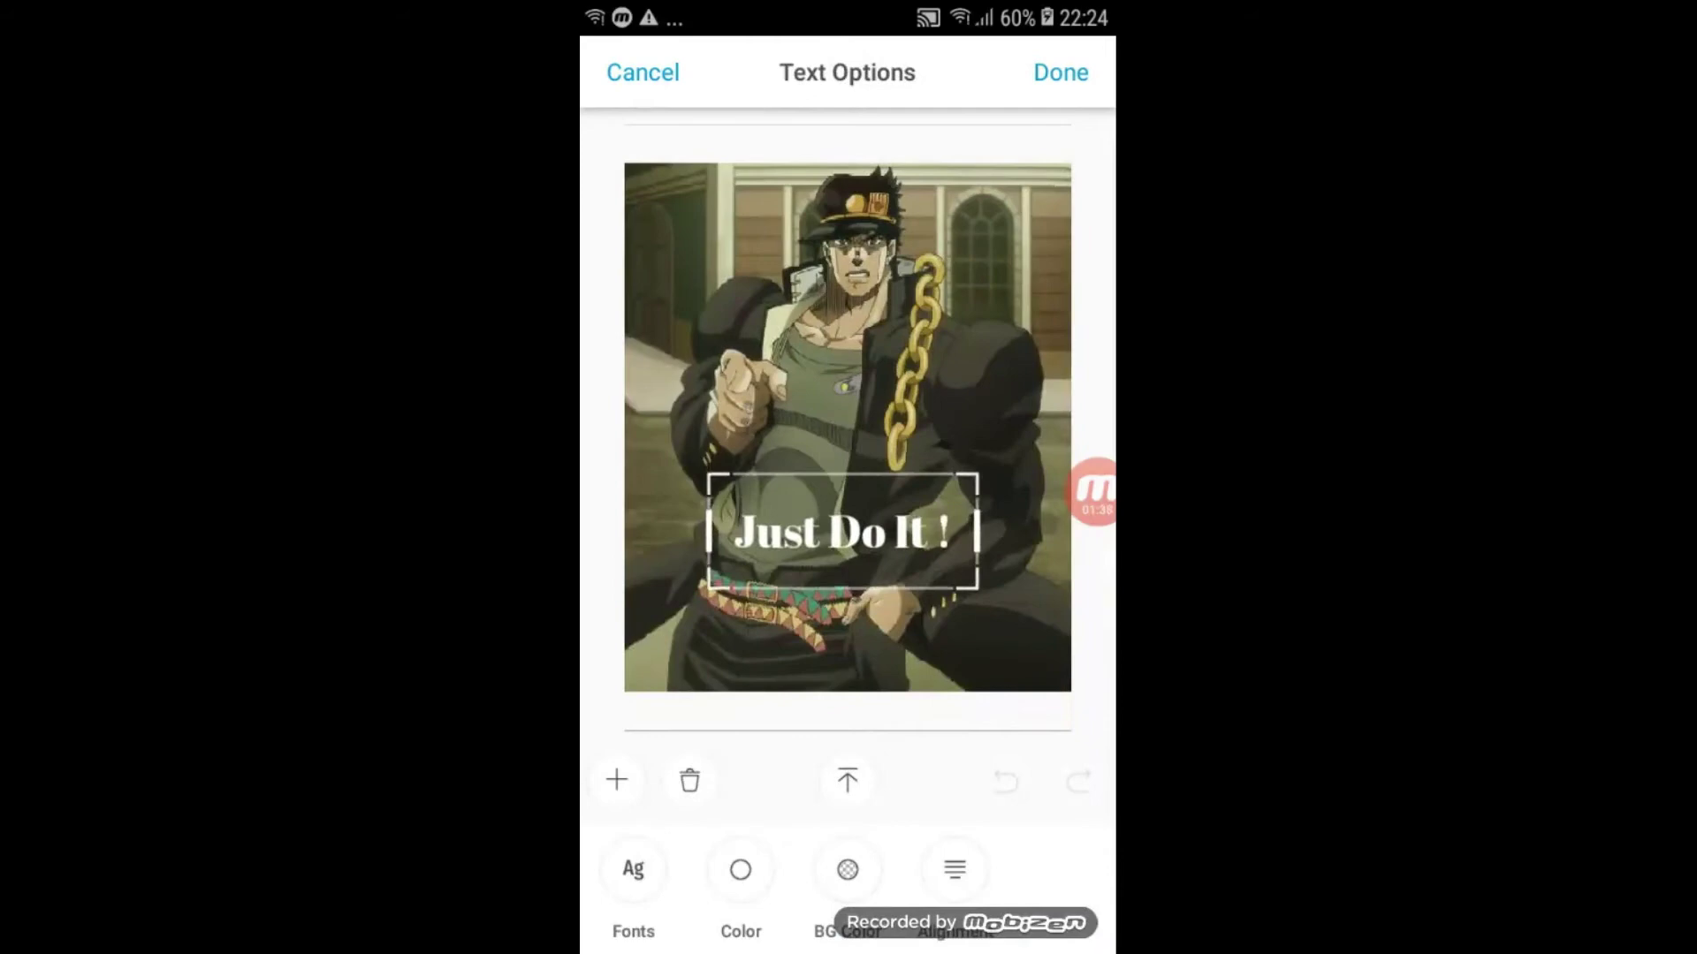
pyautogui.moveTo(976, 586); pyautogui.dragTo(1071, 605)
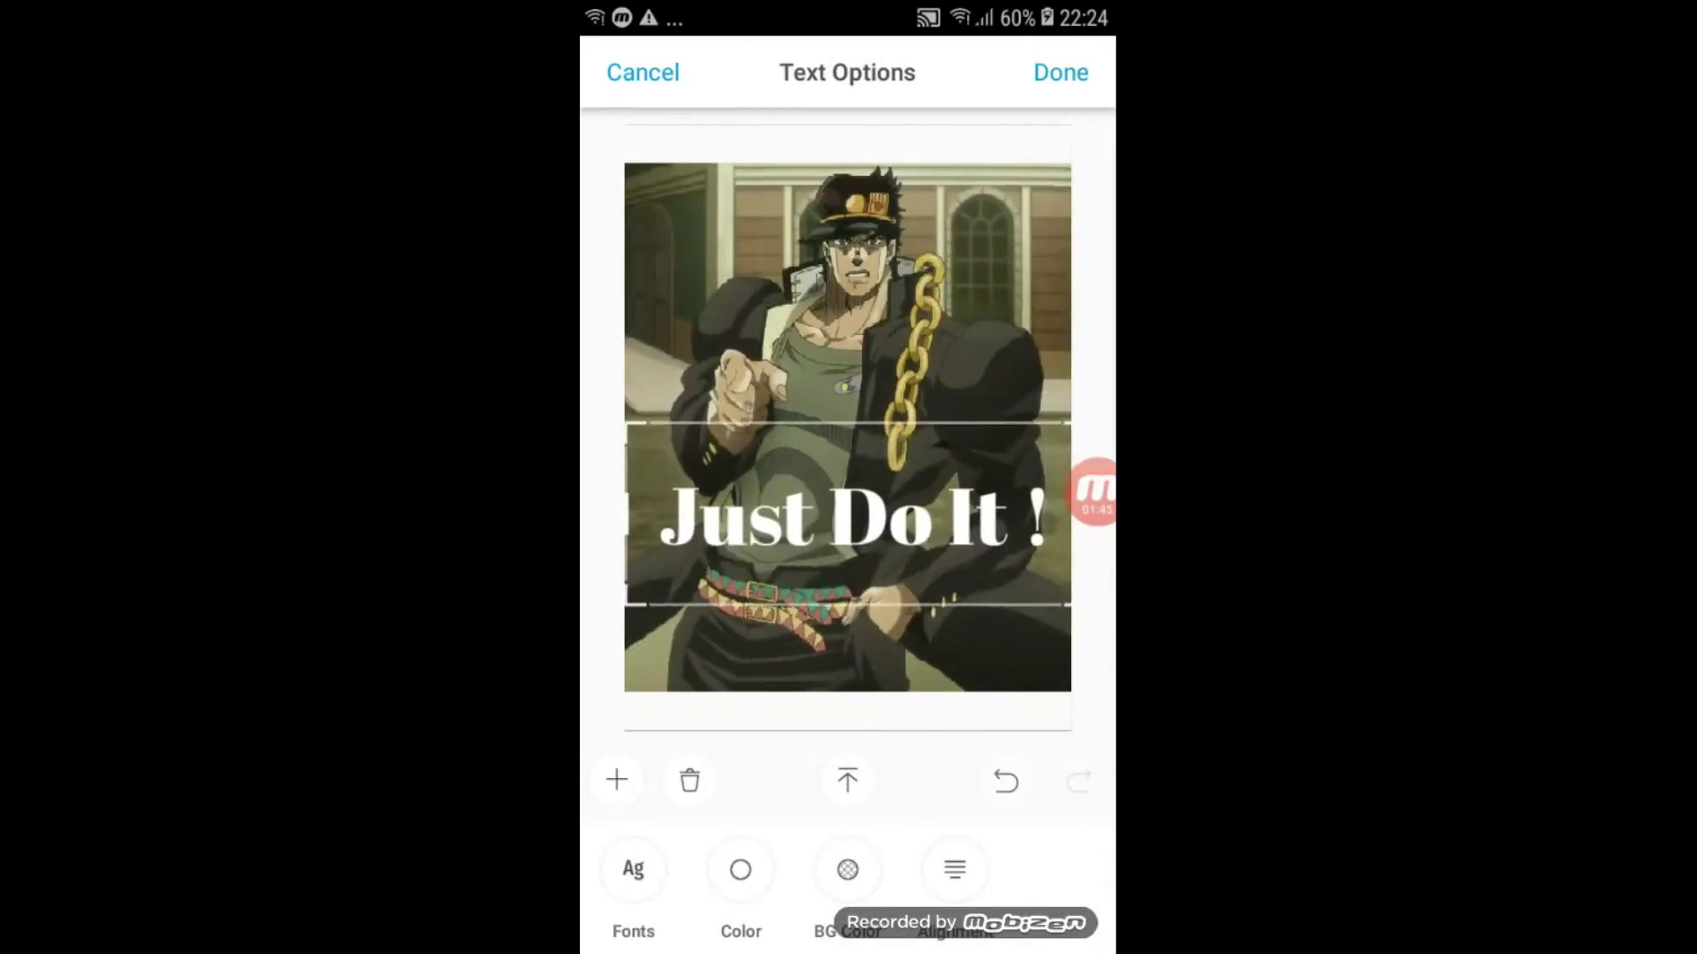
pyautogui.click(1060, 72)
pyautogui.click(1061, 72)
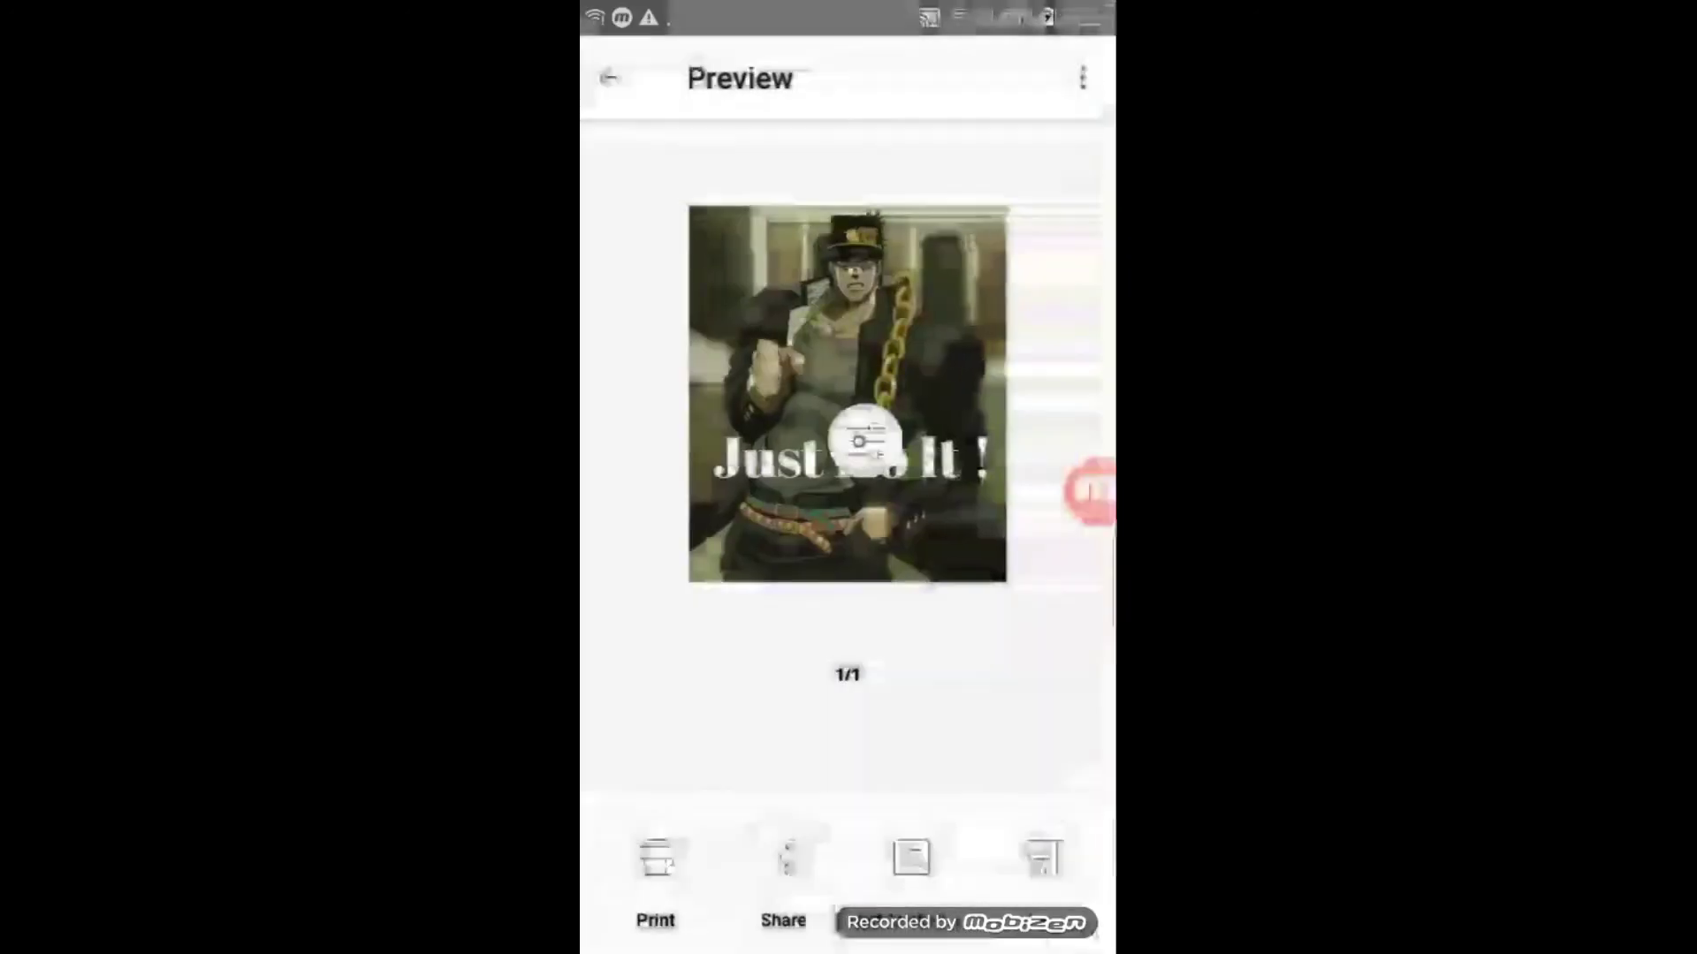
pyautogui.click(655, 857)
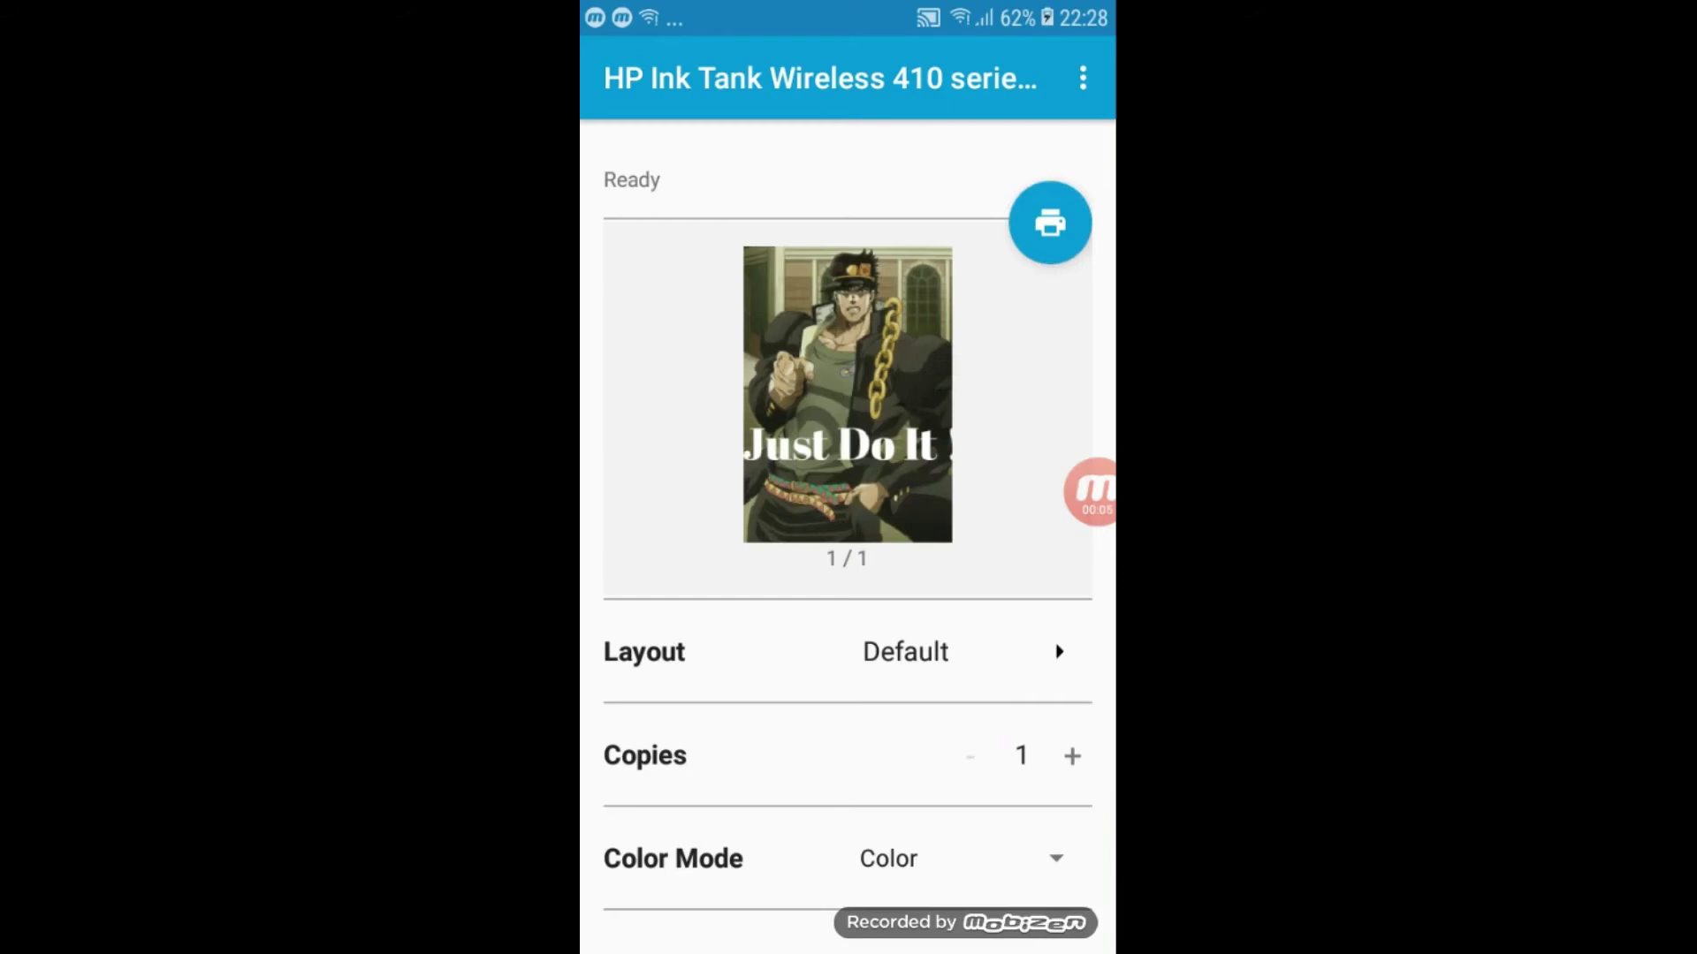
# - Set the print layout to Fit to Page on the A4 sheet
pyautogui.click(831, 651)
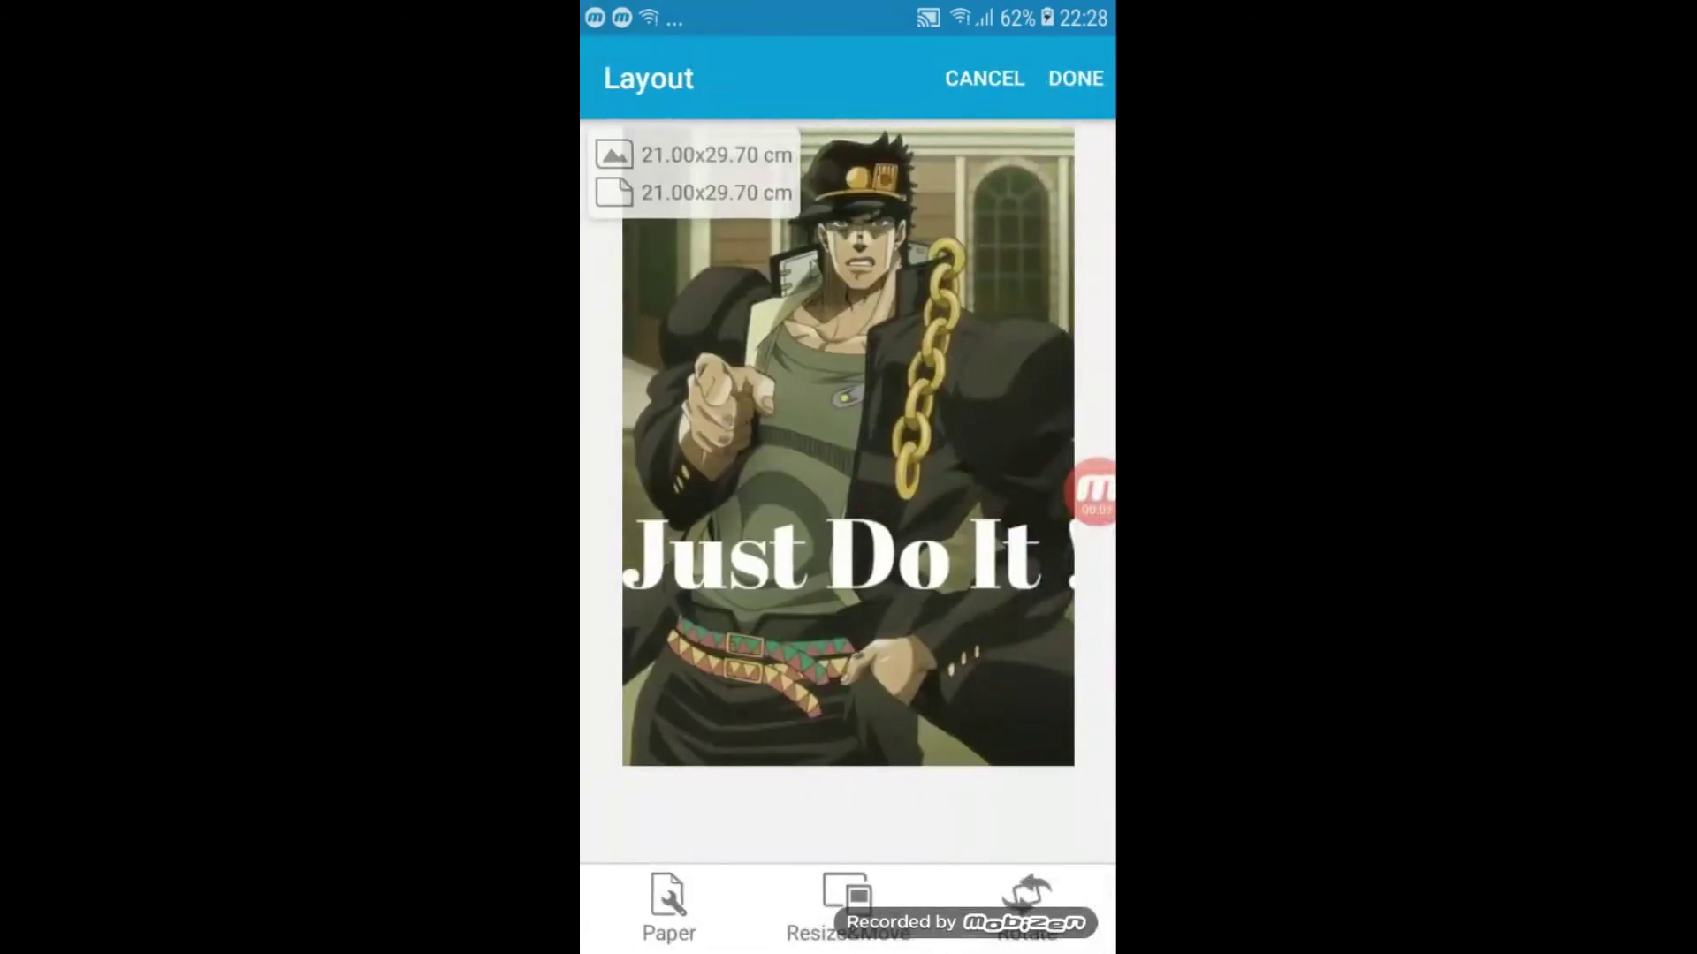
pyautogui.click(846, 905)
pyautogui.click(847, 818)
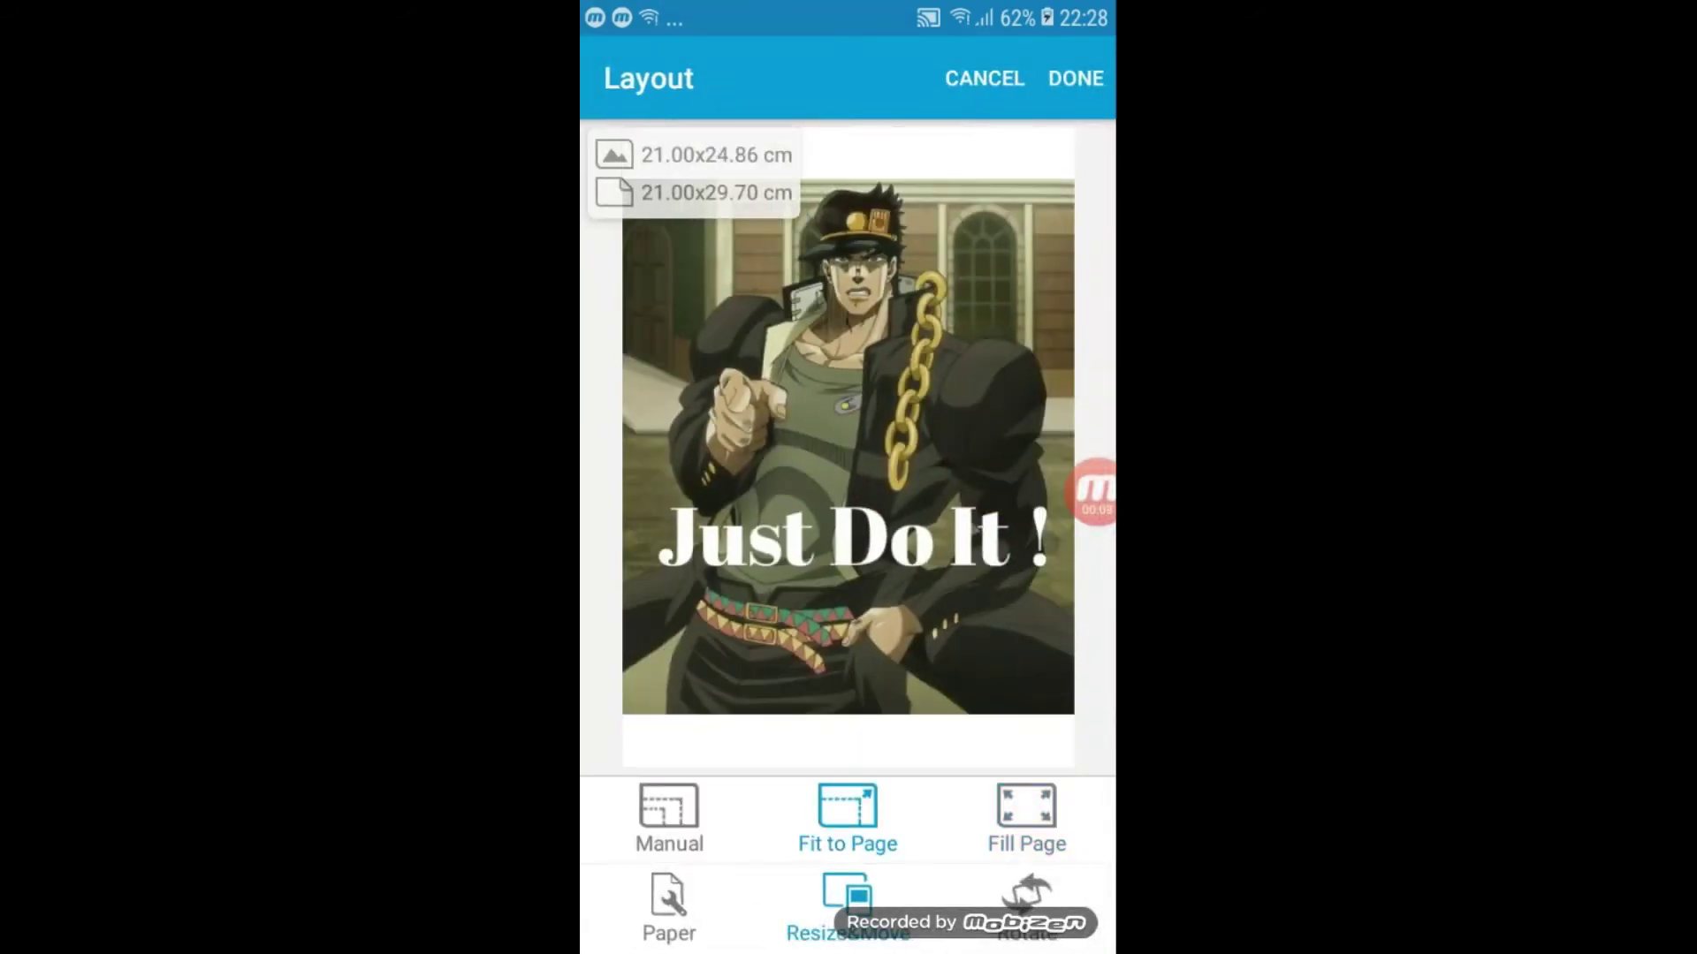
pyautogui.click(1075, 78)
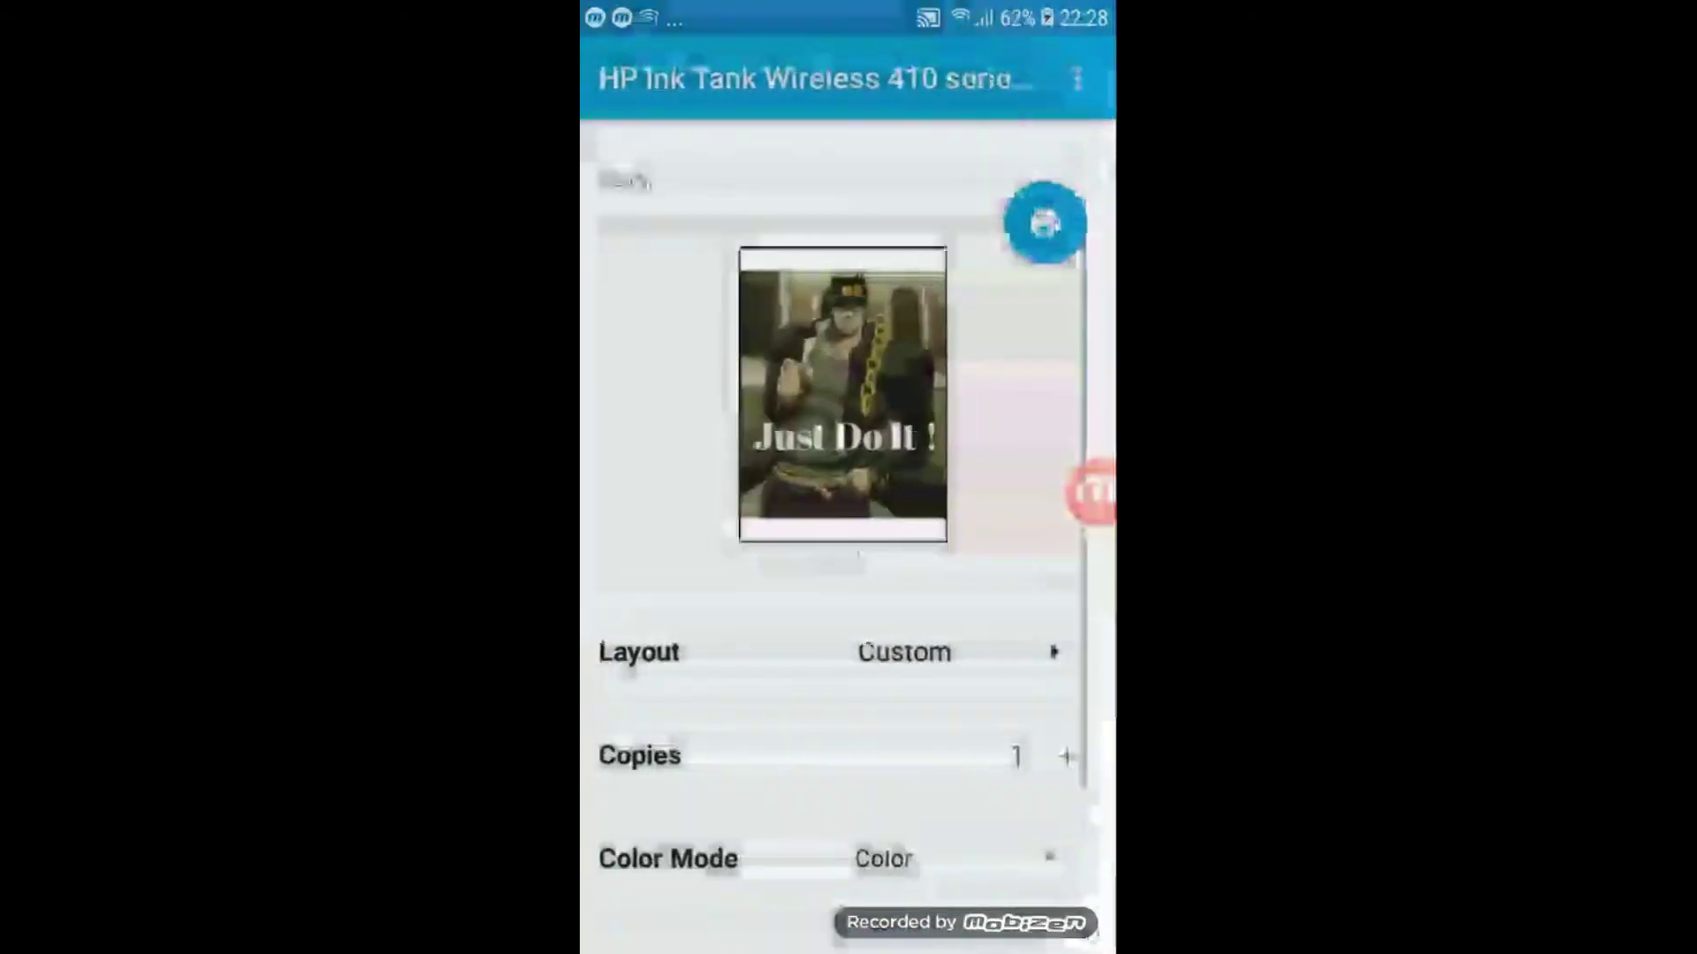
# - Send the captioned picture to the Ink Tank Wireless 410 printer
pyautogui.scroll(-2, 846, 575)
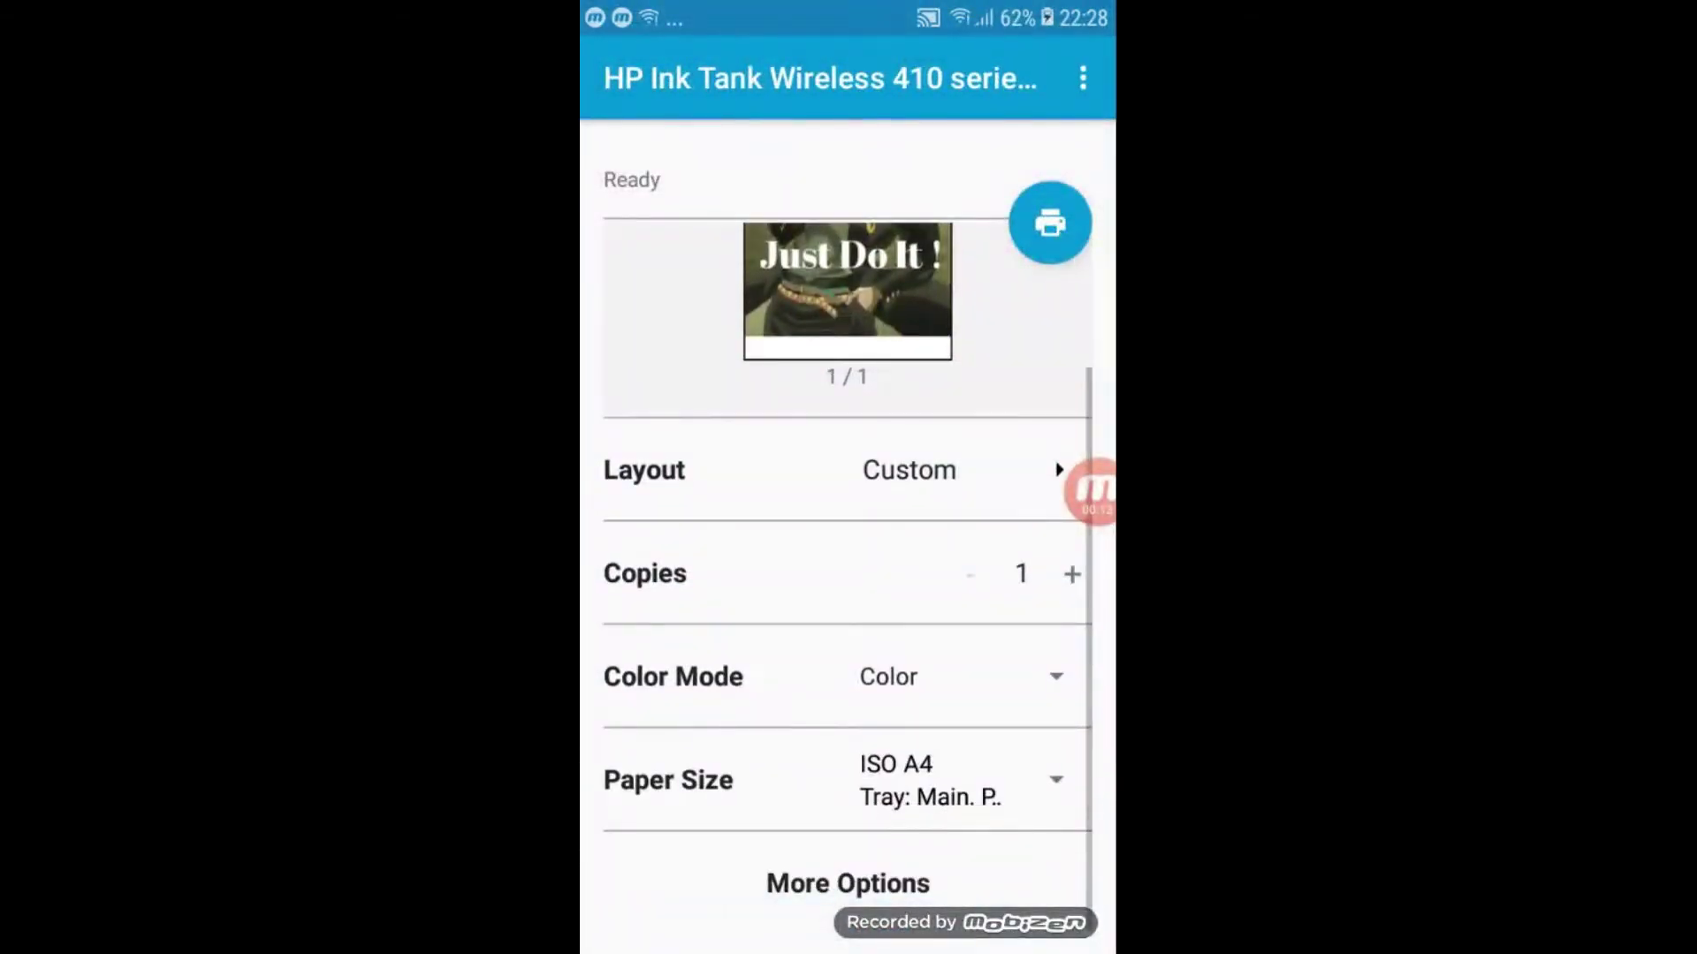
pyautogui.scroll(2, 847, 531)
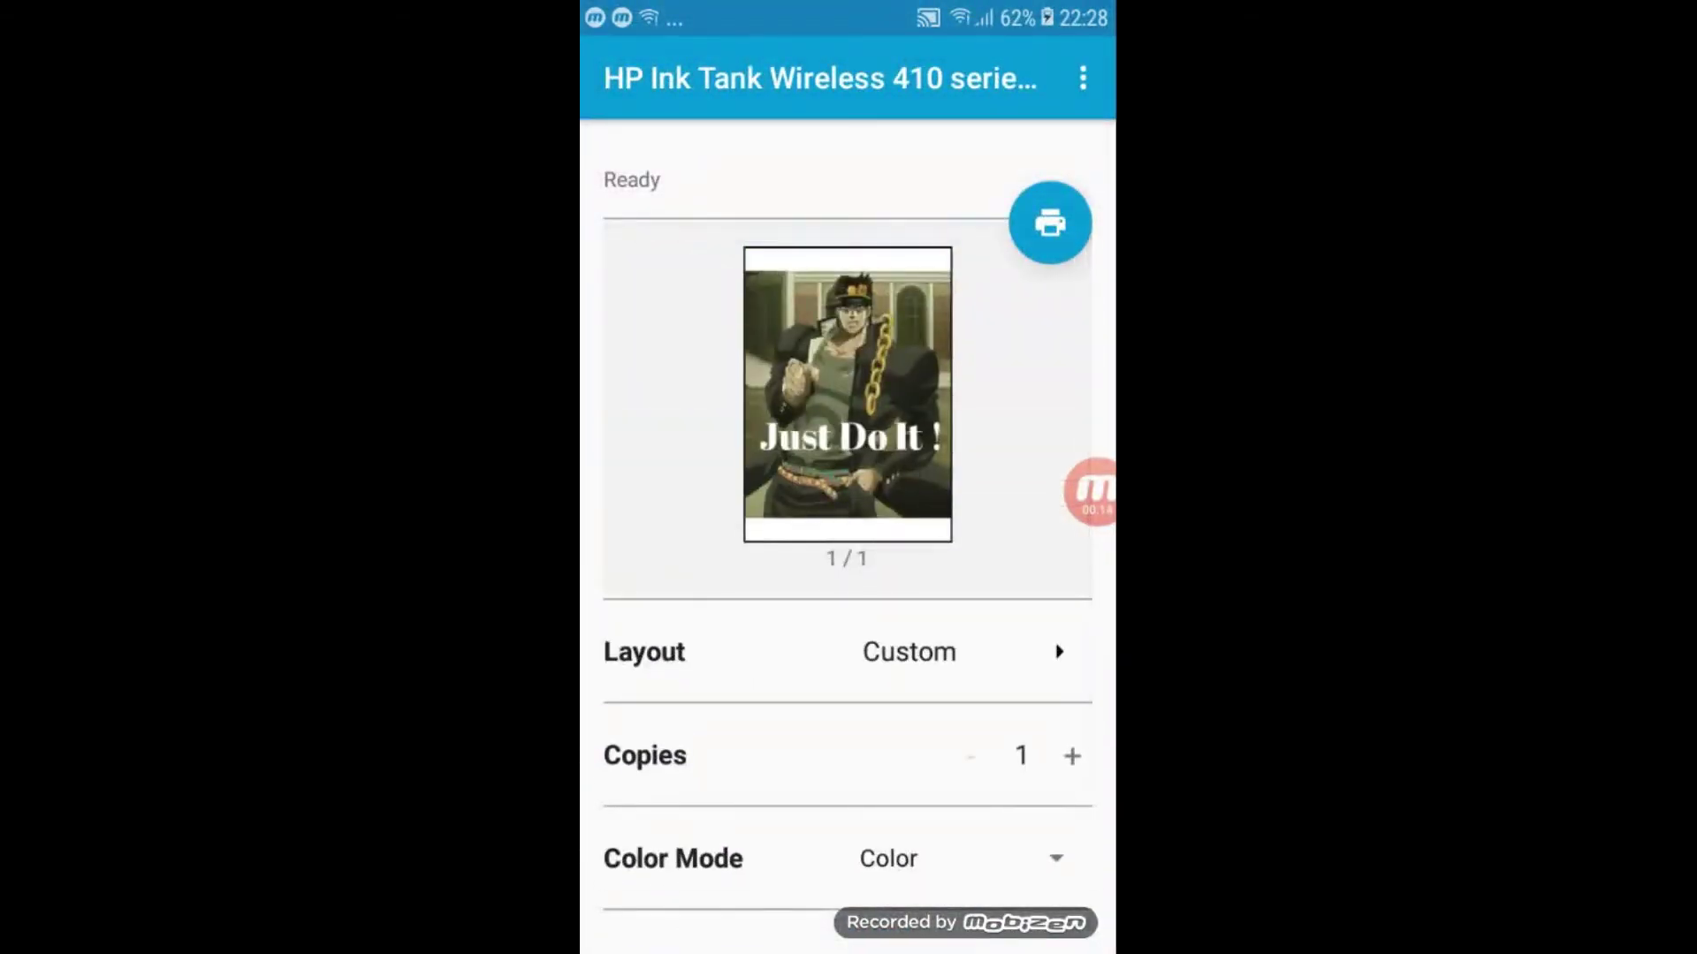
pyautogui.click(1050, 223)
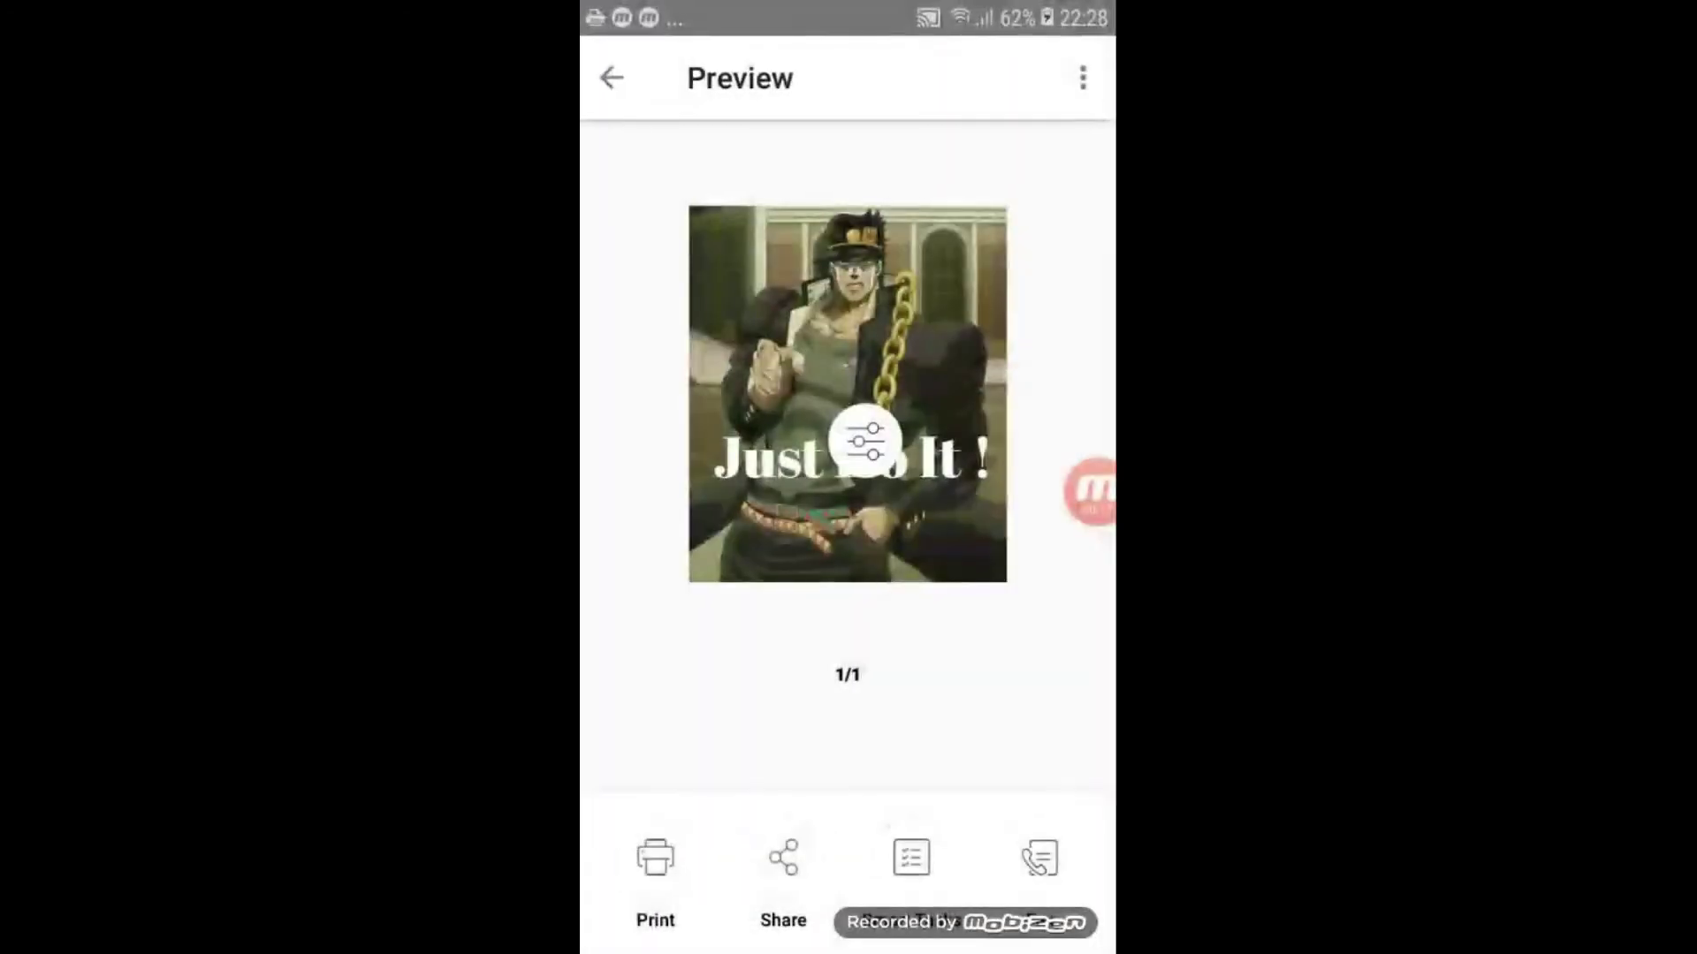